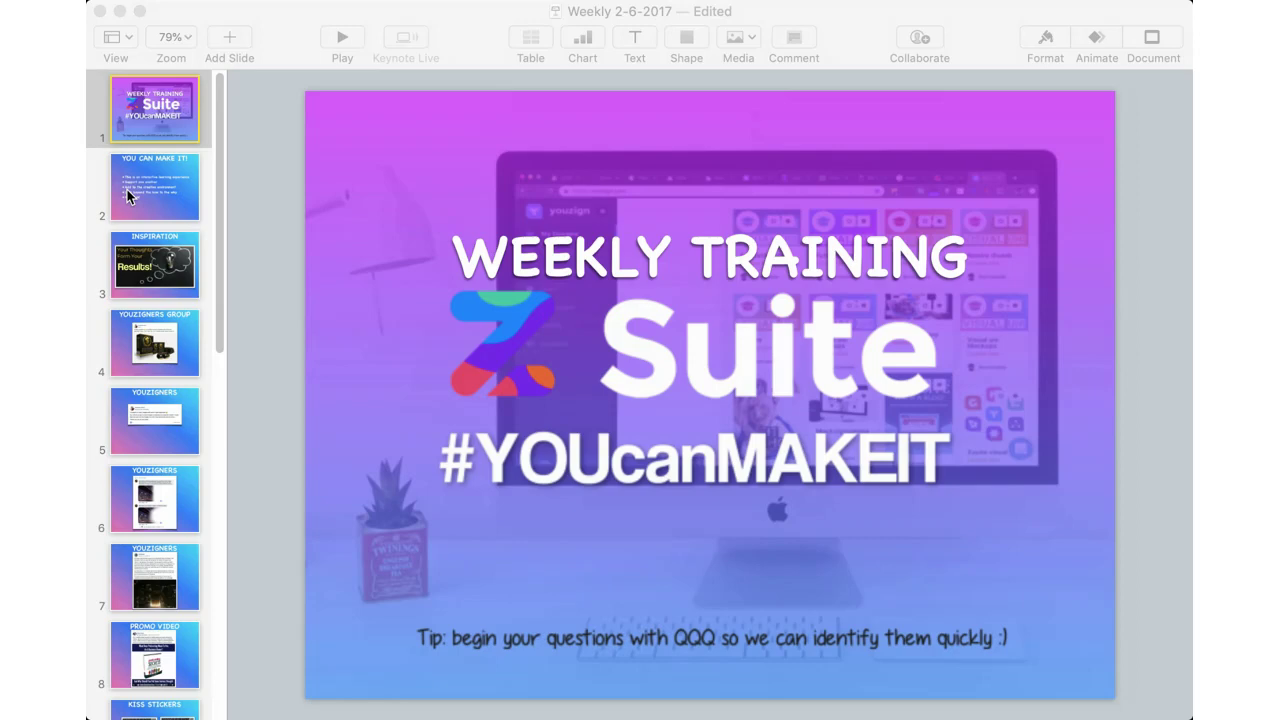
Go through slides 2 to 4 of the weekly training presentation, ending on the Youzigners Group slide.
left_click(127, 189)
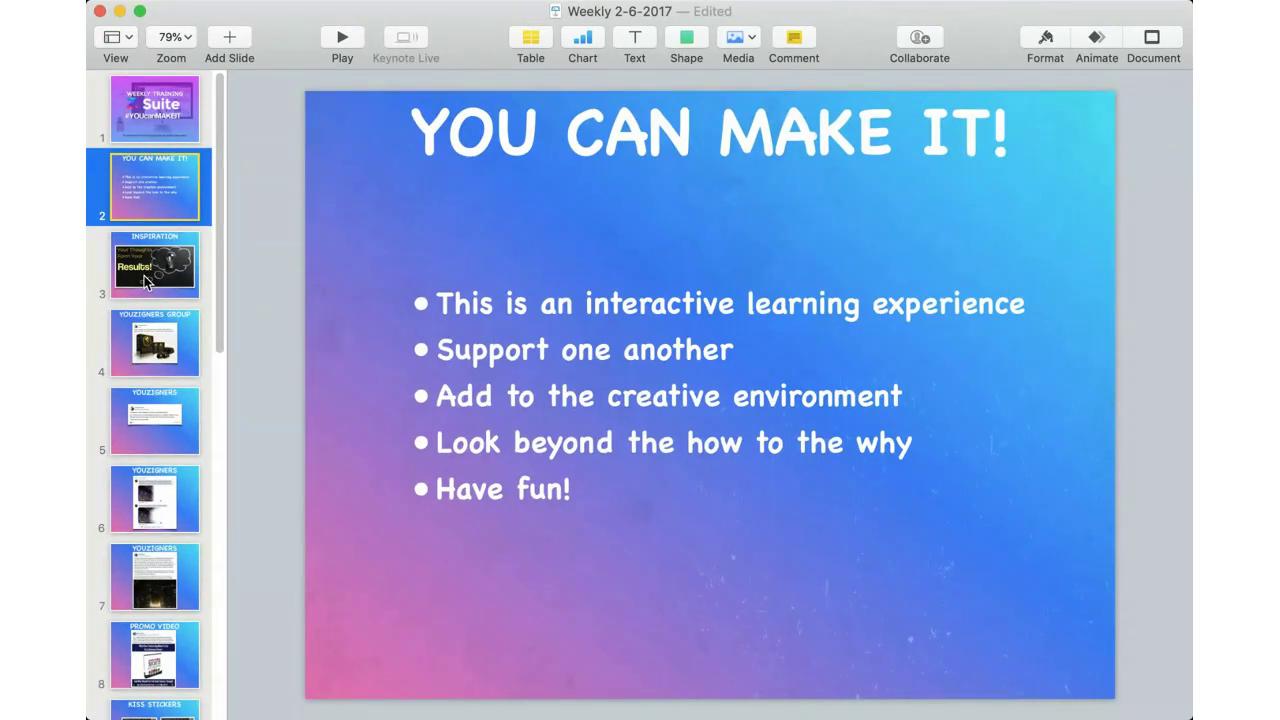
left_click(146, 281)
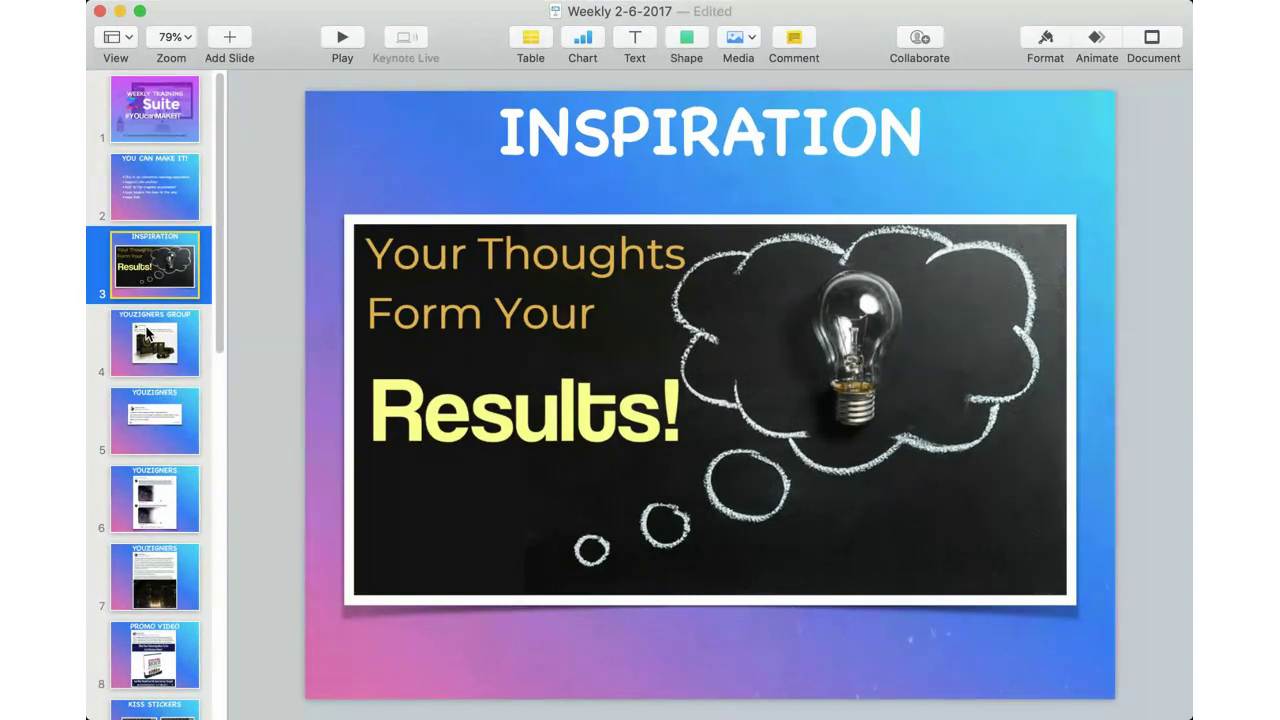
left_click(148, 334)
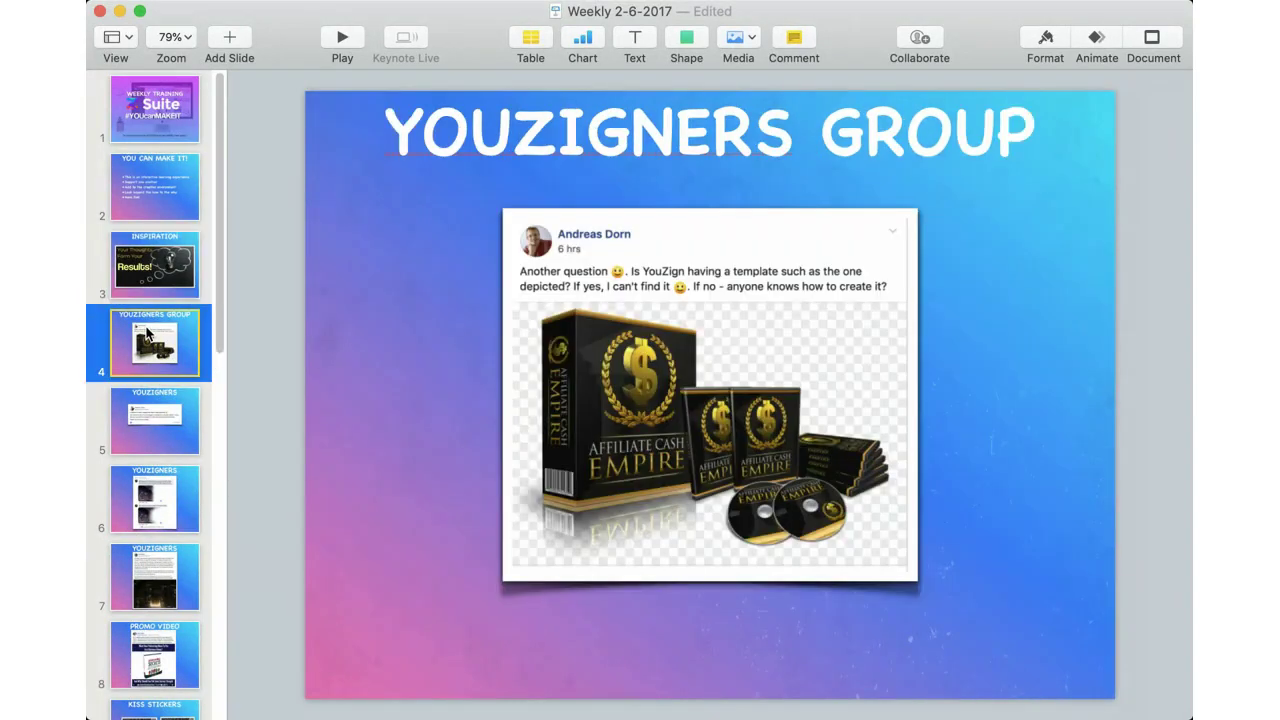
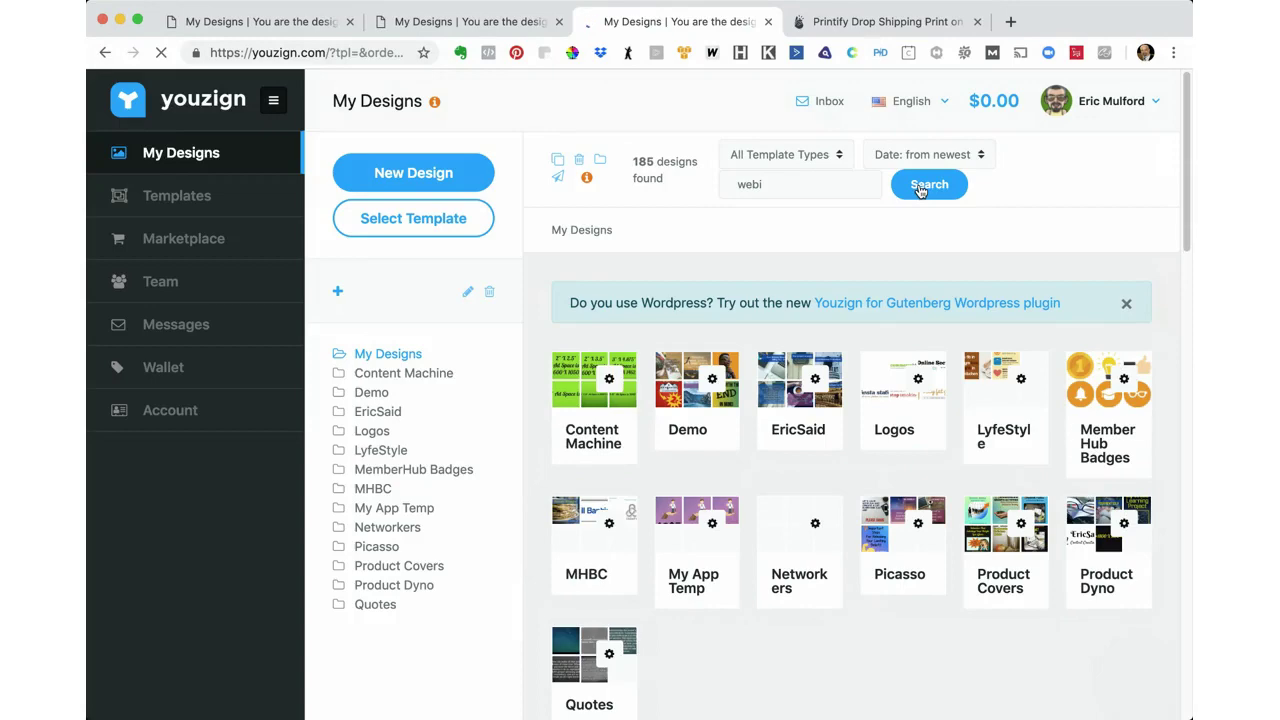
Browse the "webi" search results and select the designs Webi10, Webi109, Webi134, Webi123 (Facebook Ad - Medium), Webi1214 and Webinar1.
scroll(914, 385, "down", 6)
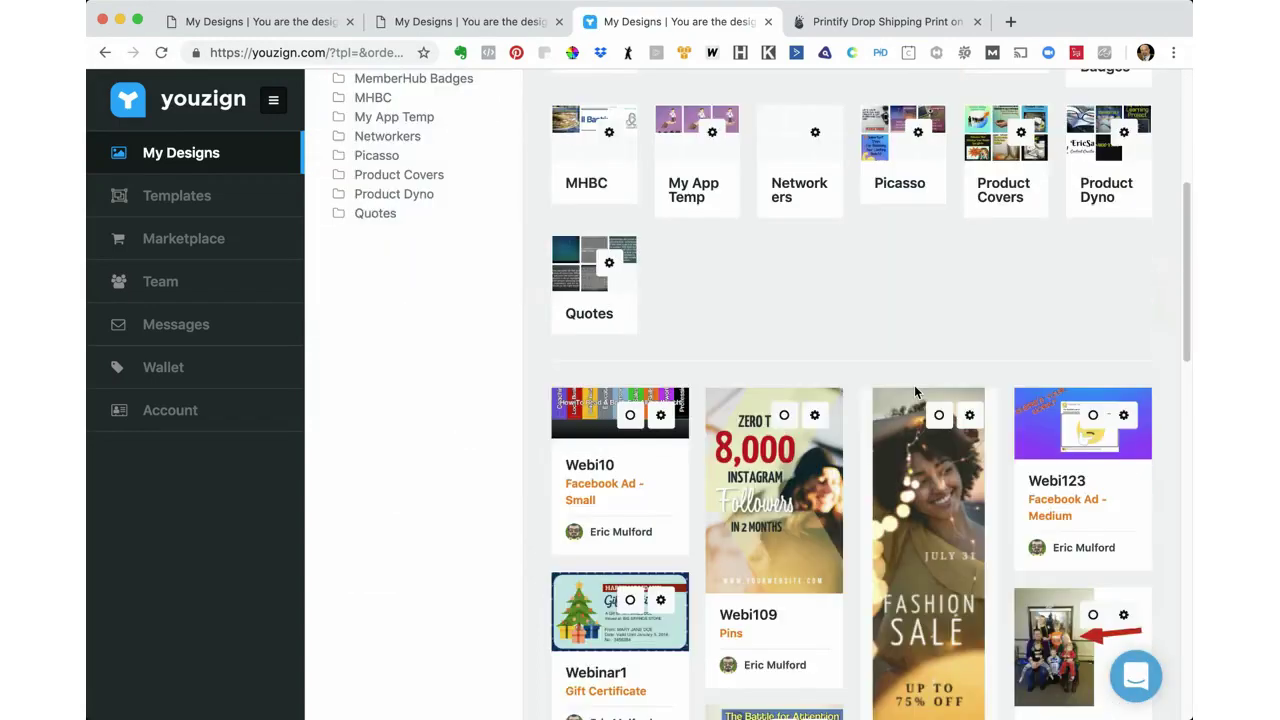
scroll(914, 385, "down", 3)
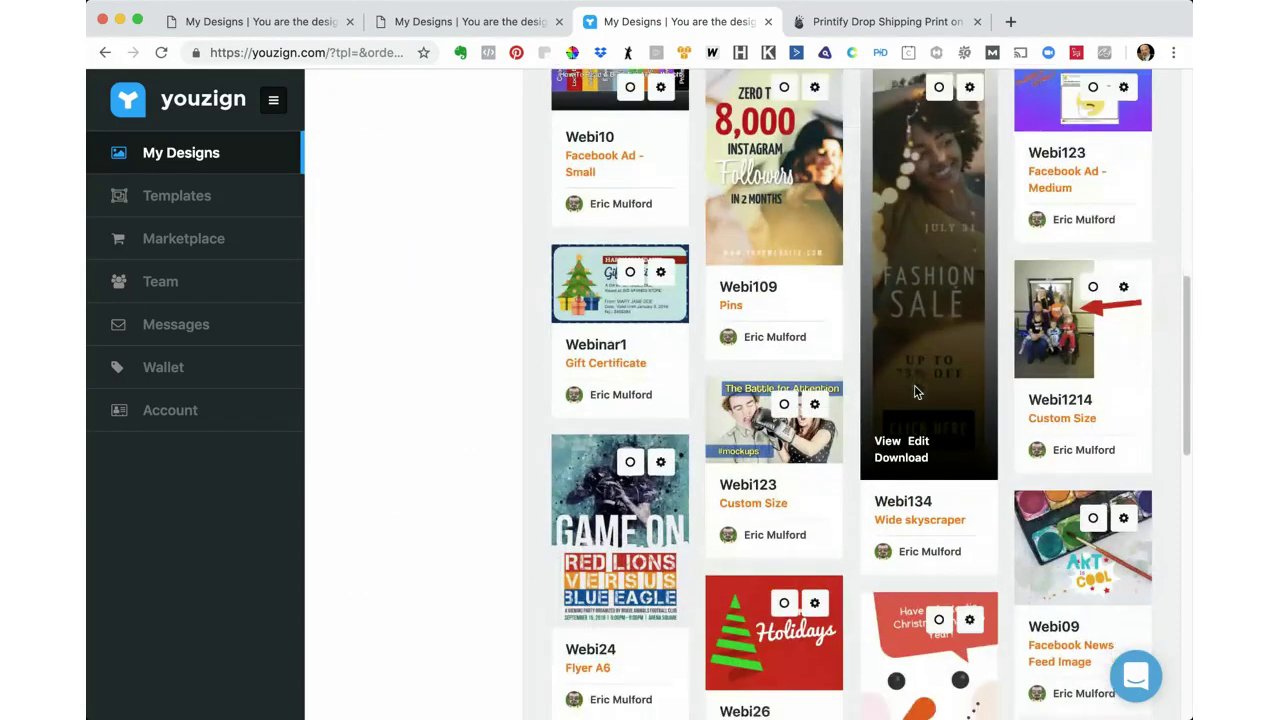
scroll(915, 390, "down", 2)
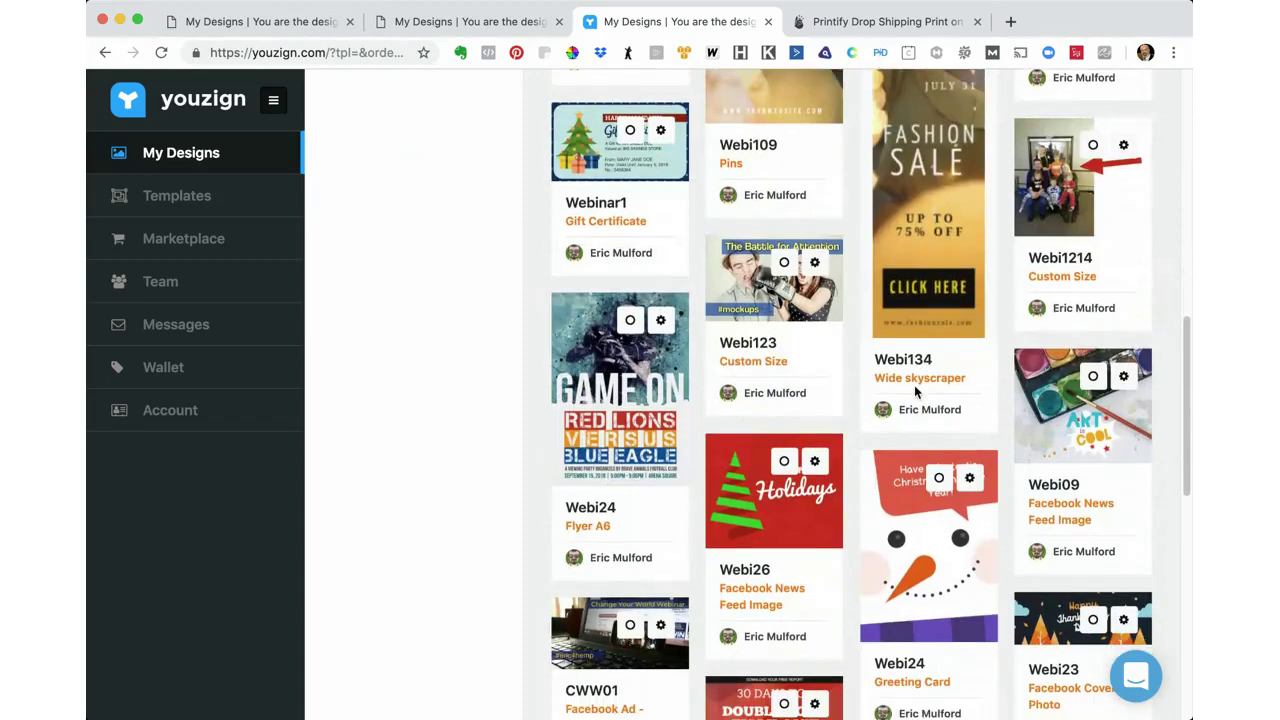
scroll(914, 390, "down", 2)
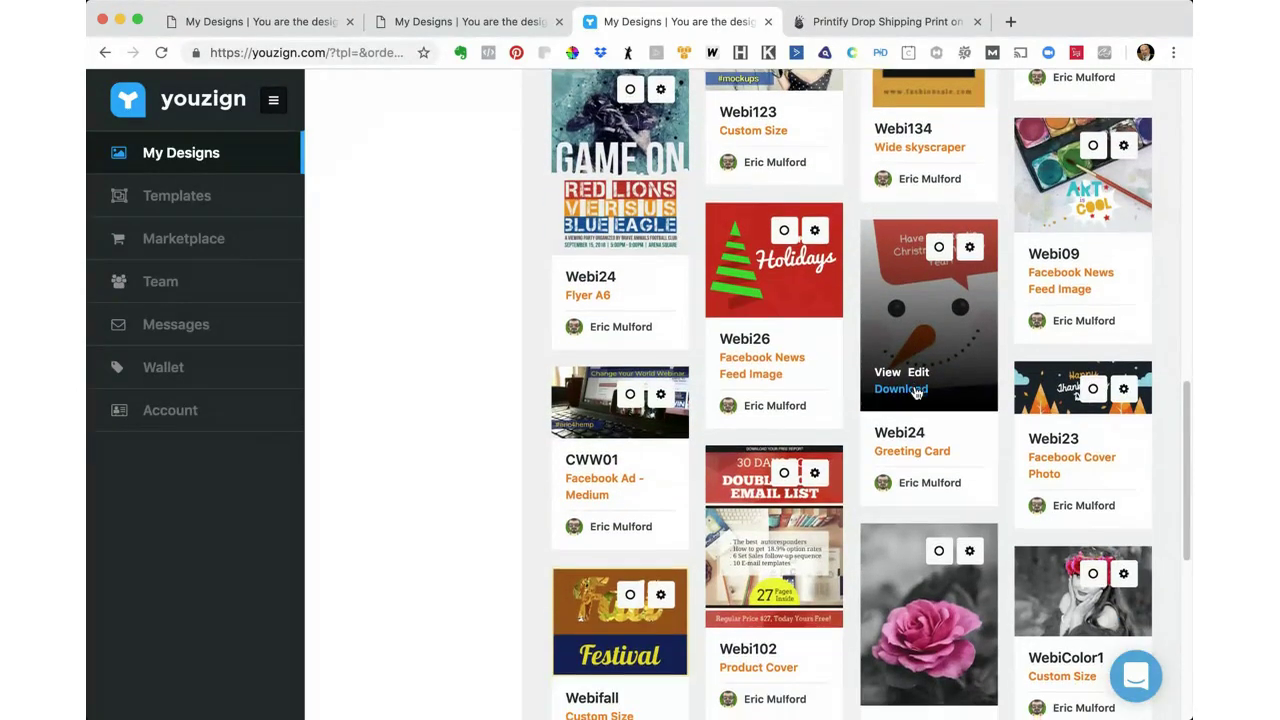
scroll(914, 390, "up", 6)
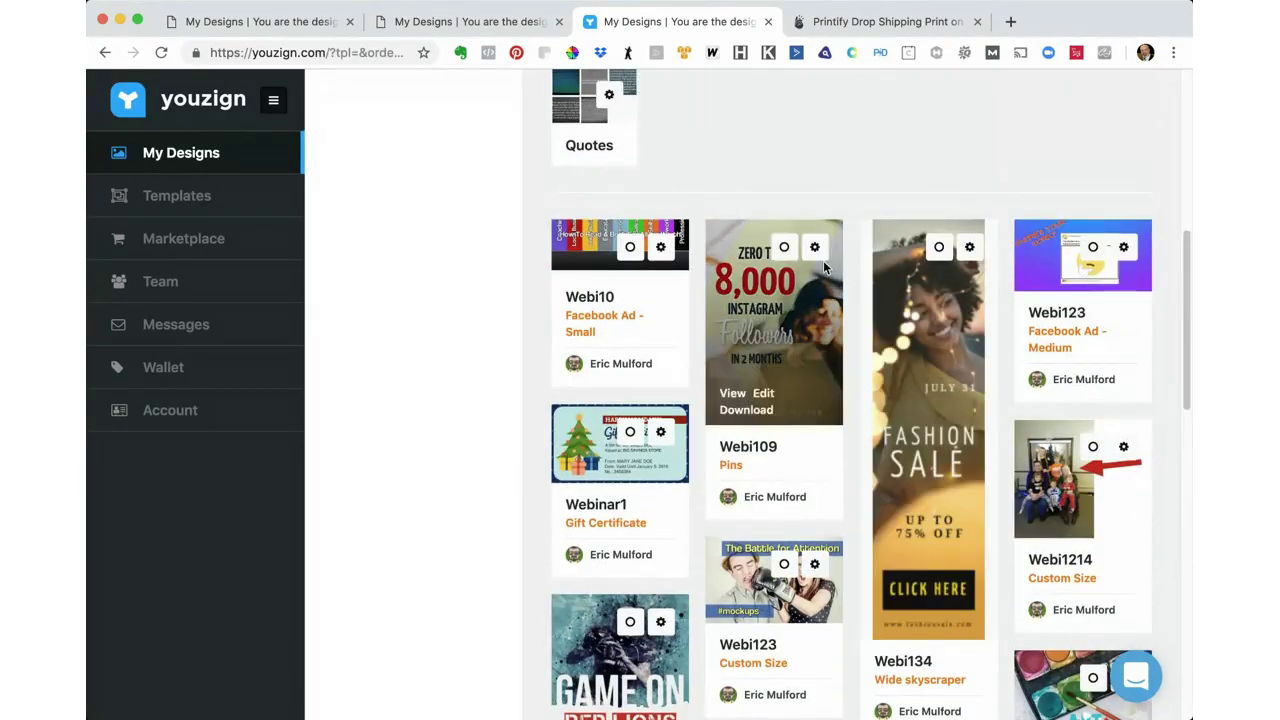
left_click(782, 248)
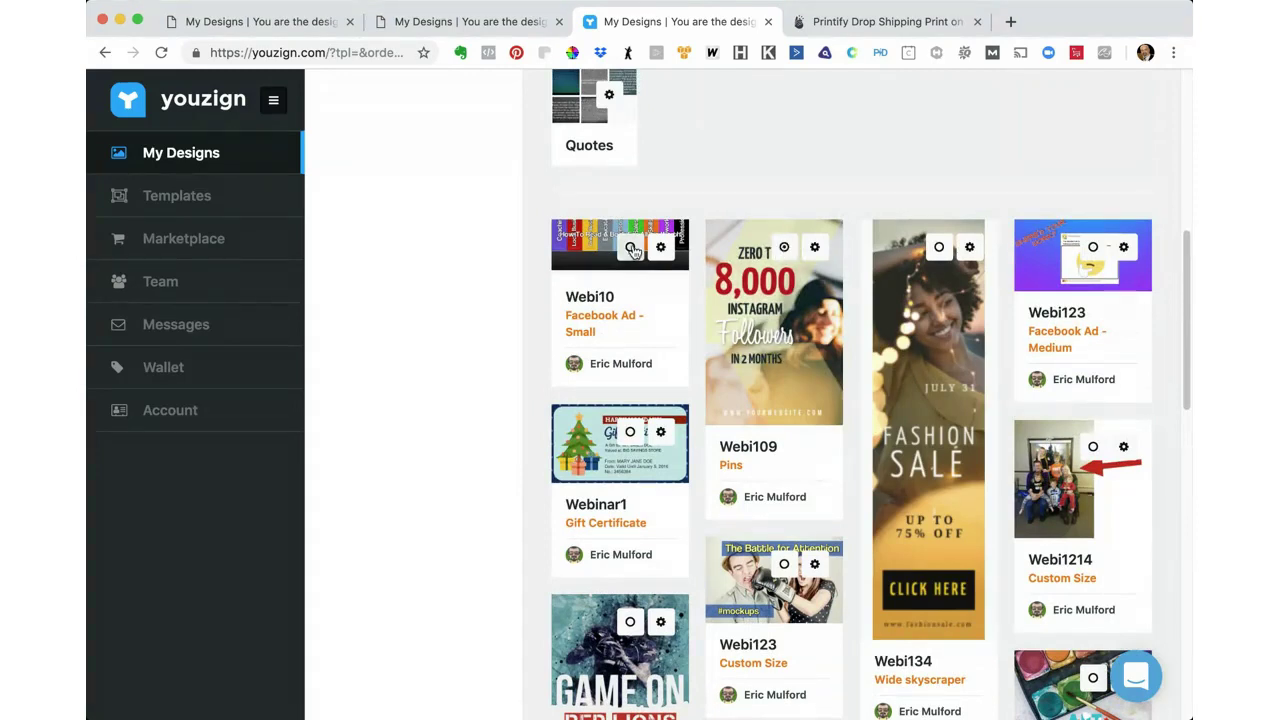
left_click(938, 248)
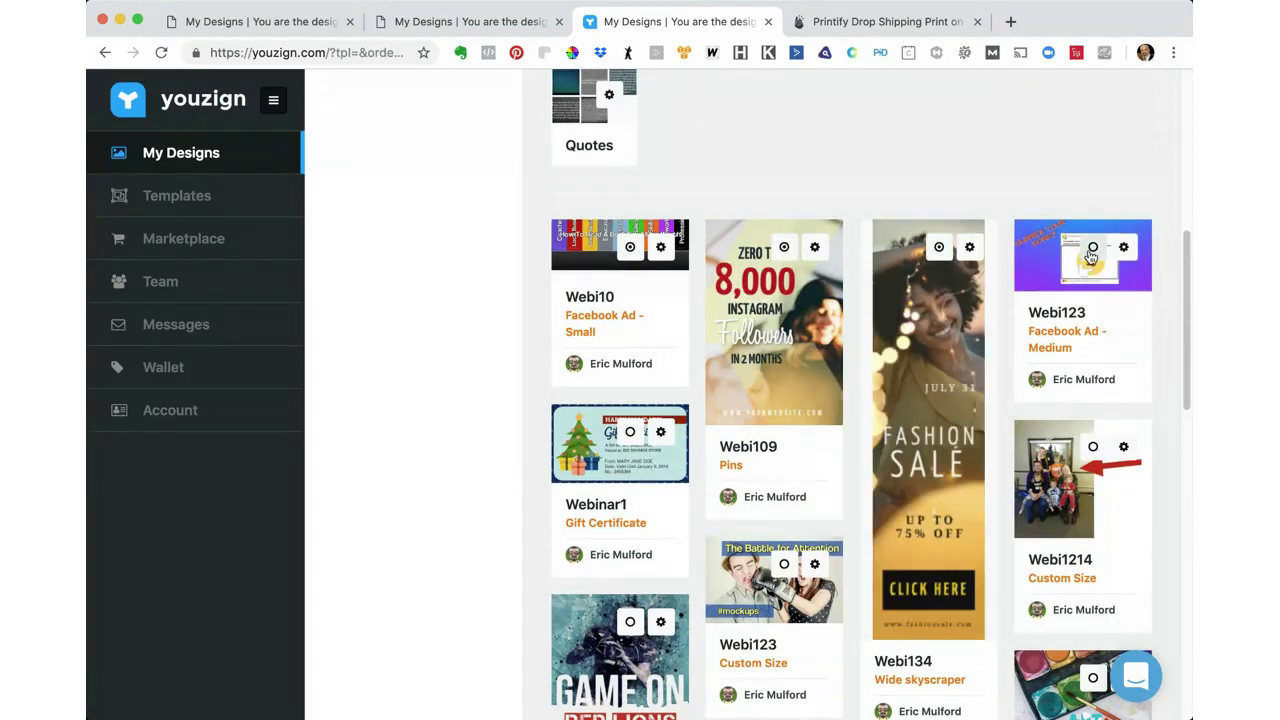
left_click(1093, 247)
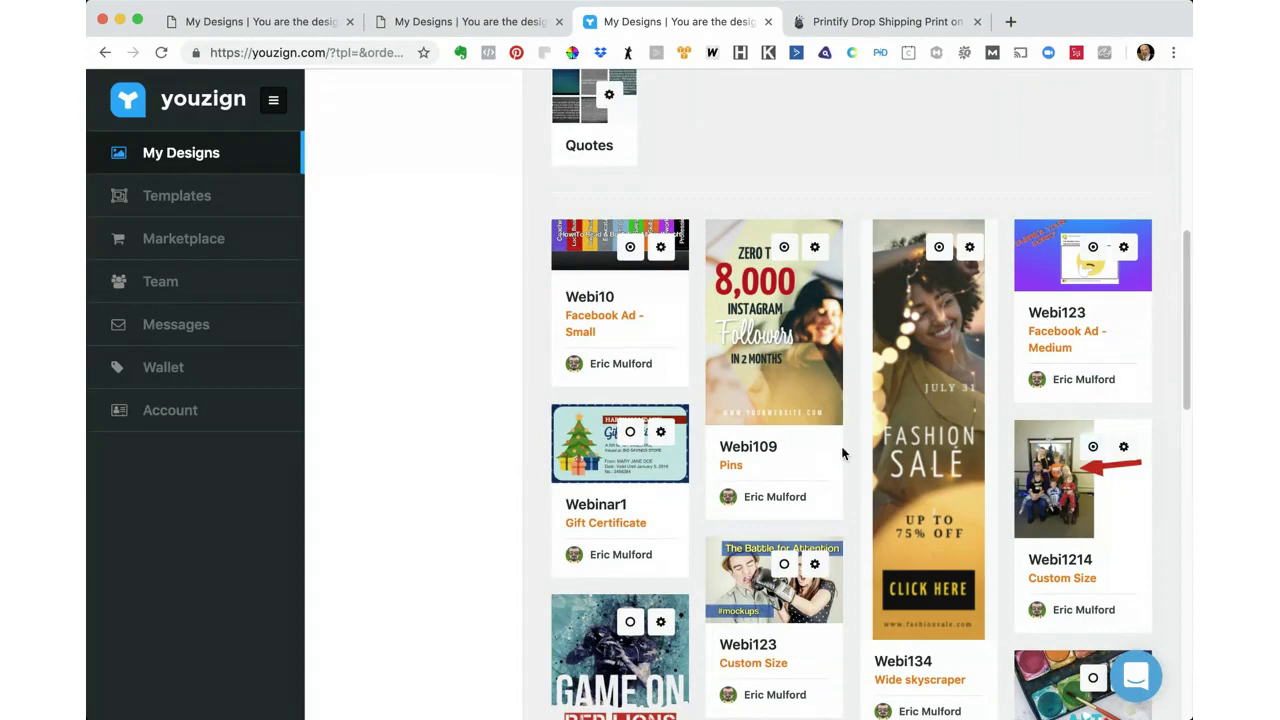
left_click(656, 438)
left_click(631, 432)
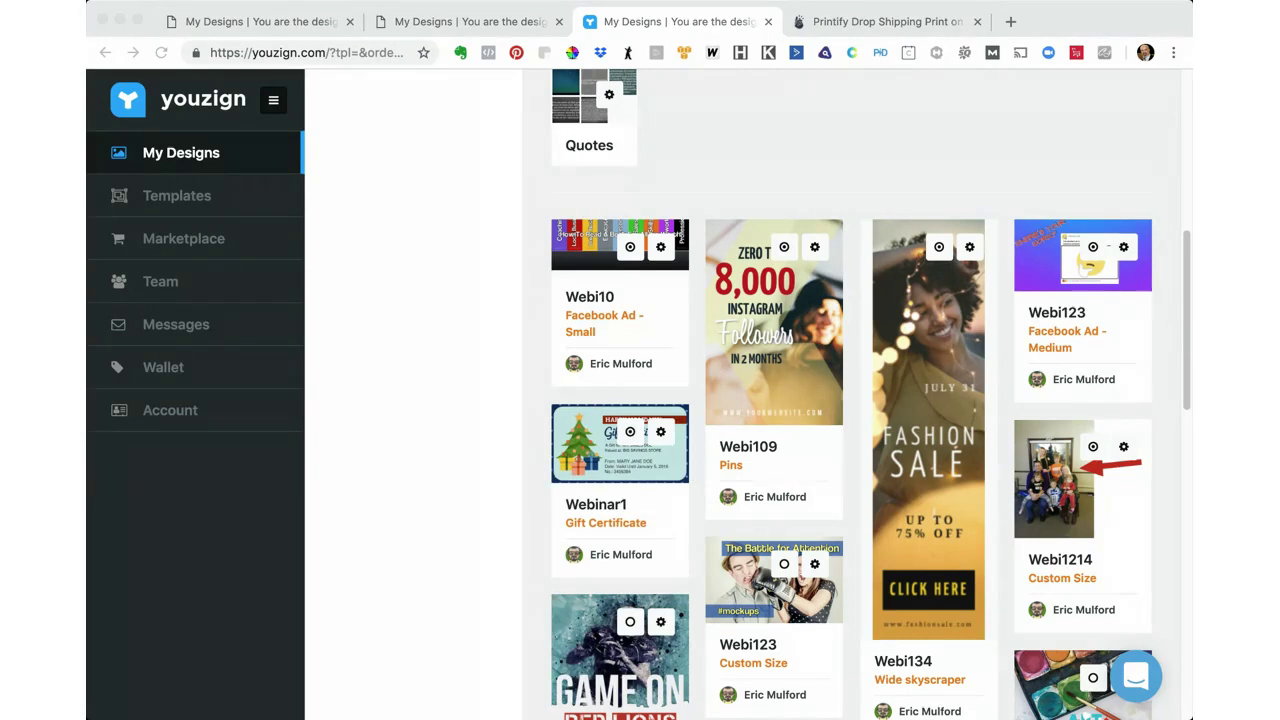
Move the six selected designs to the Demo folder and save the change.
left_click(979, 176)
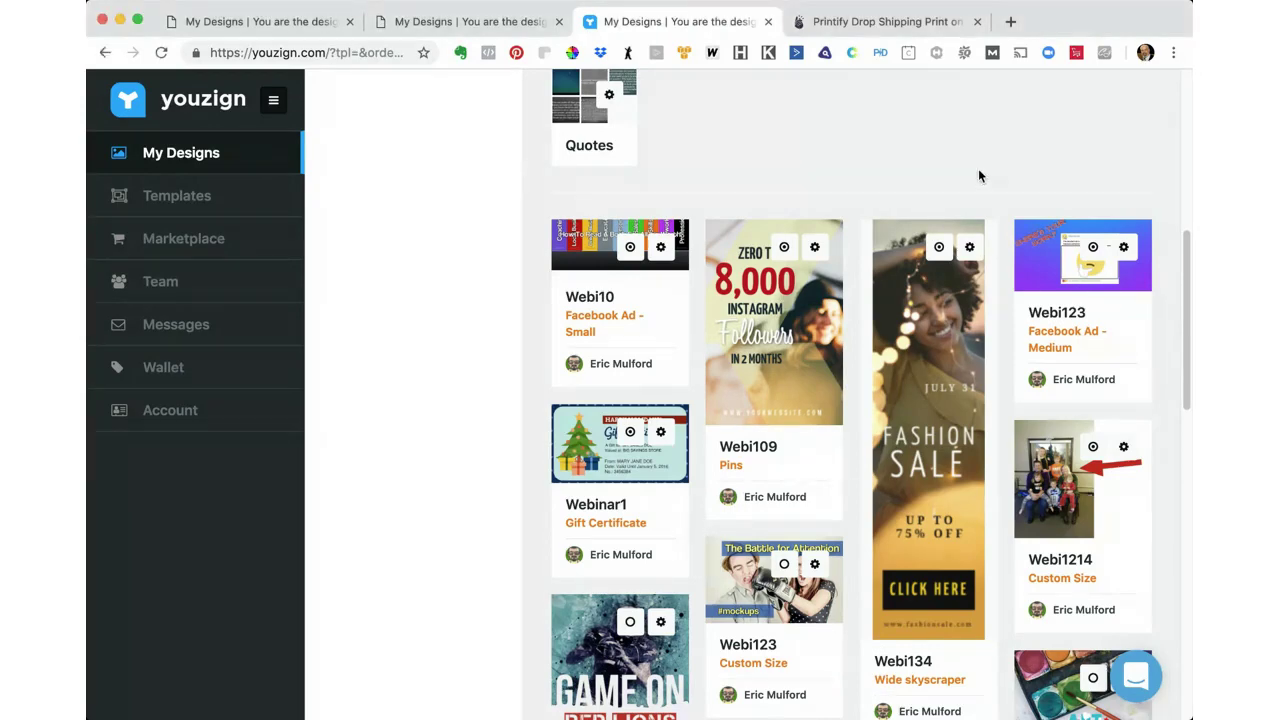
scroll(979, 176, "up", 6)
scroll(979, 176, "down", 1)
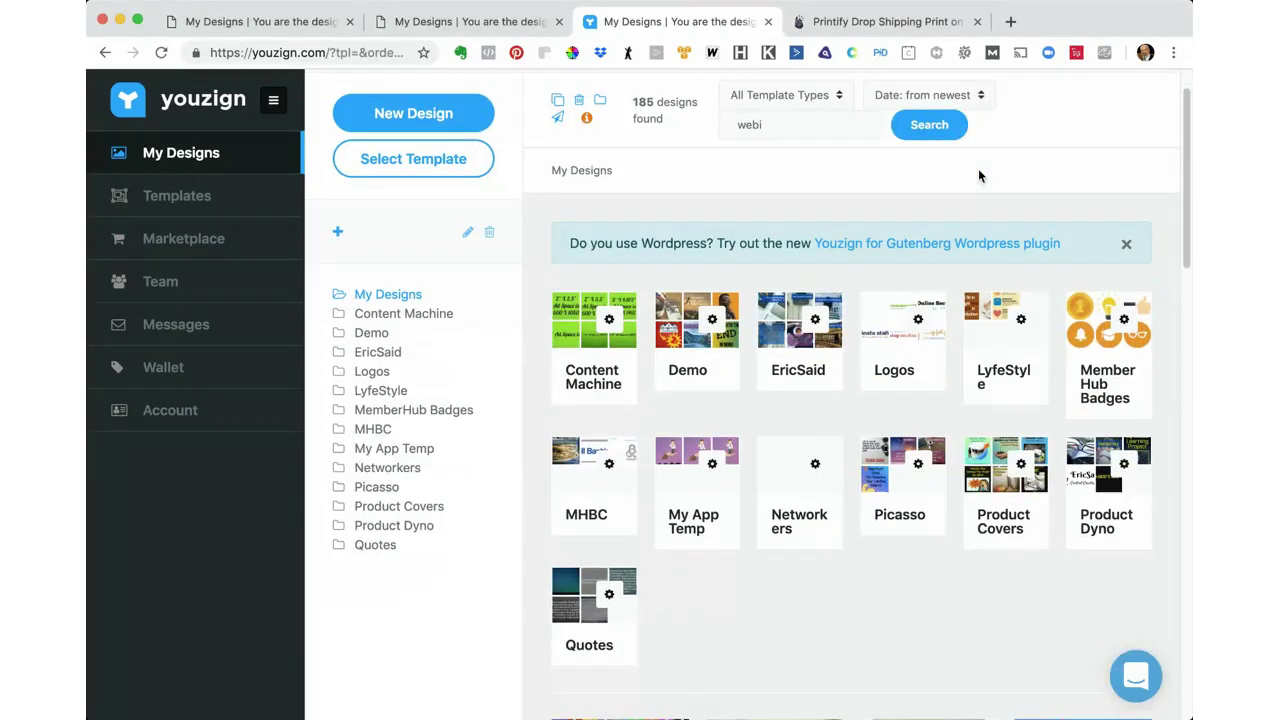
scroll(978, 168, "down", 2)
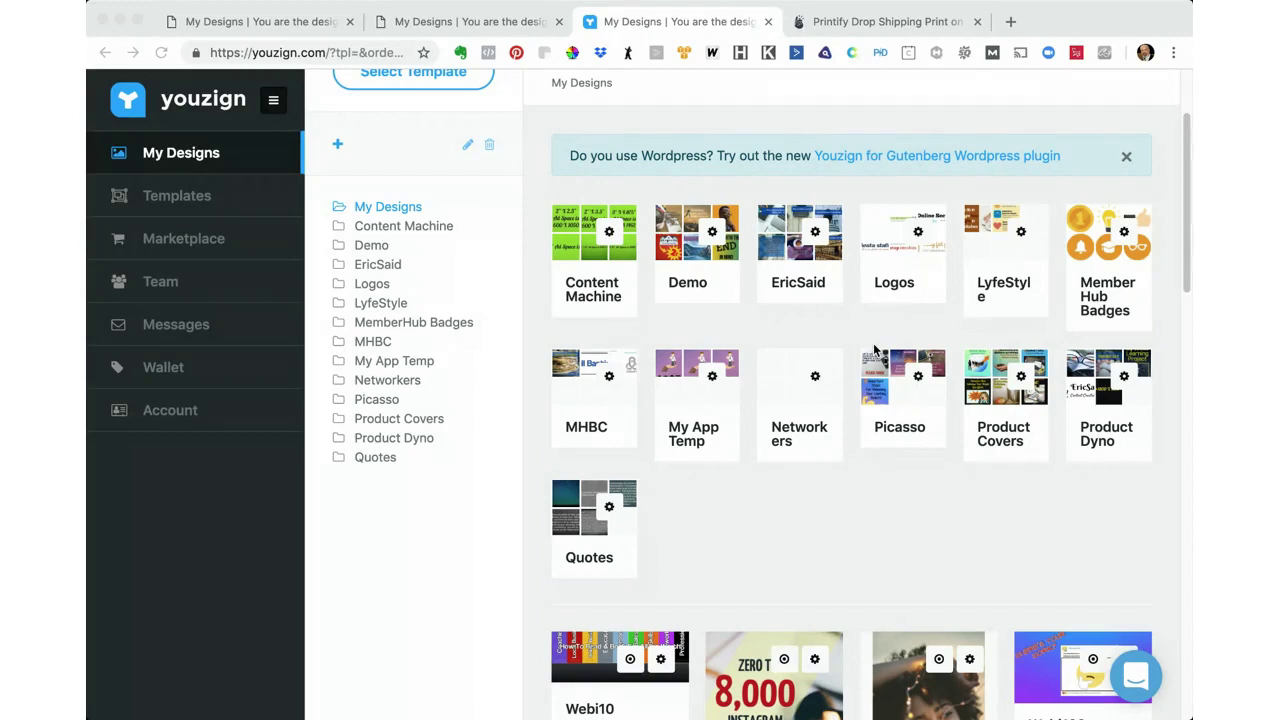
left_click(870, 550)
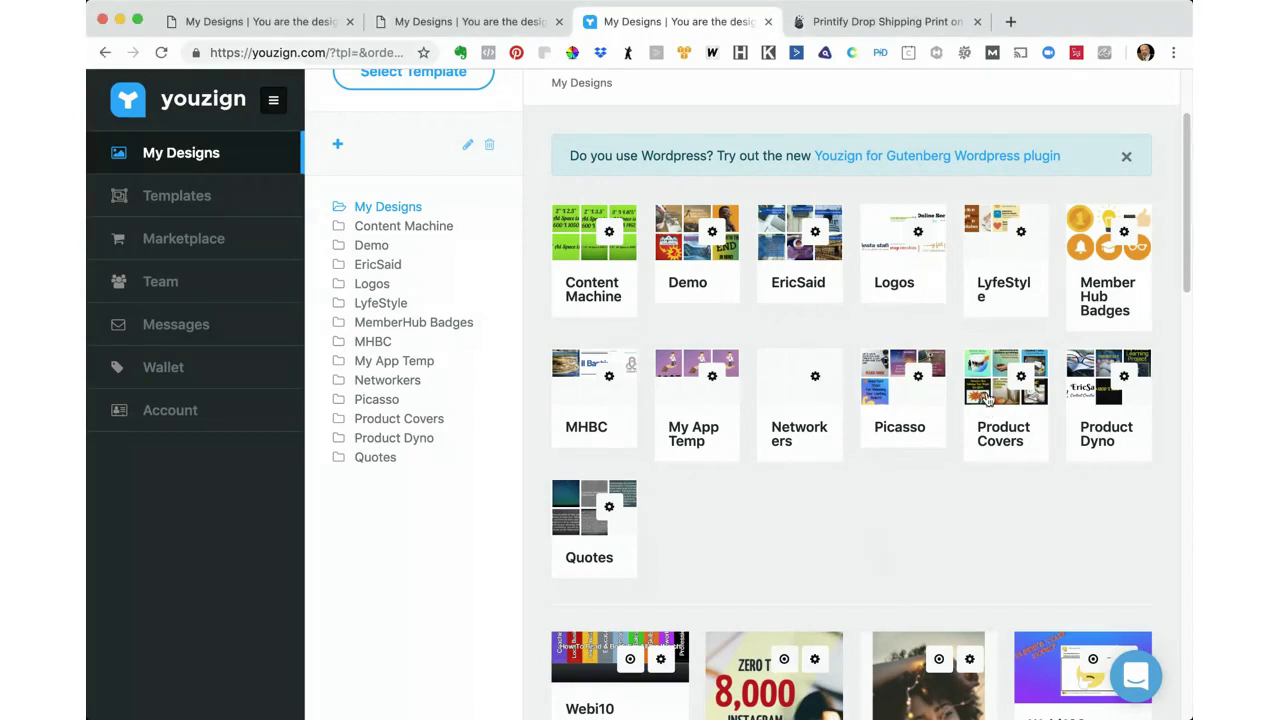
scroll(963, 315, "up", 3)
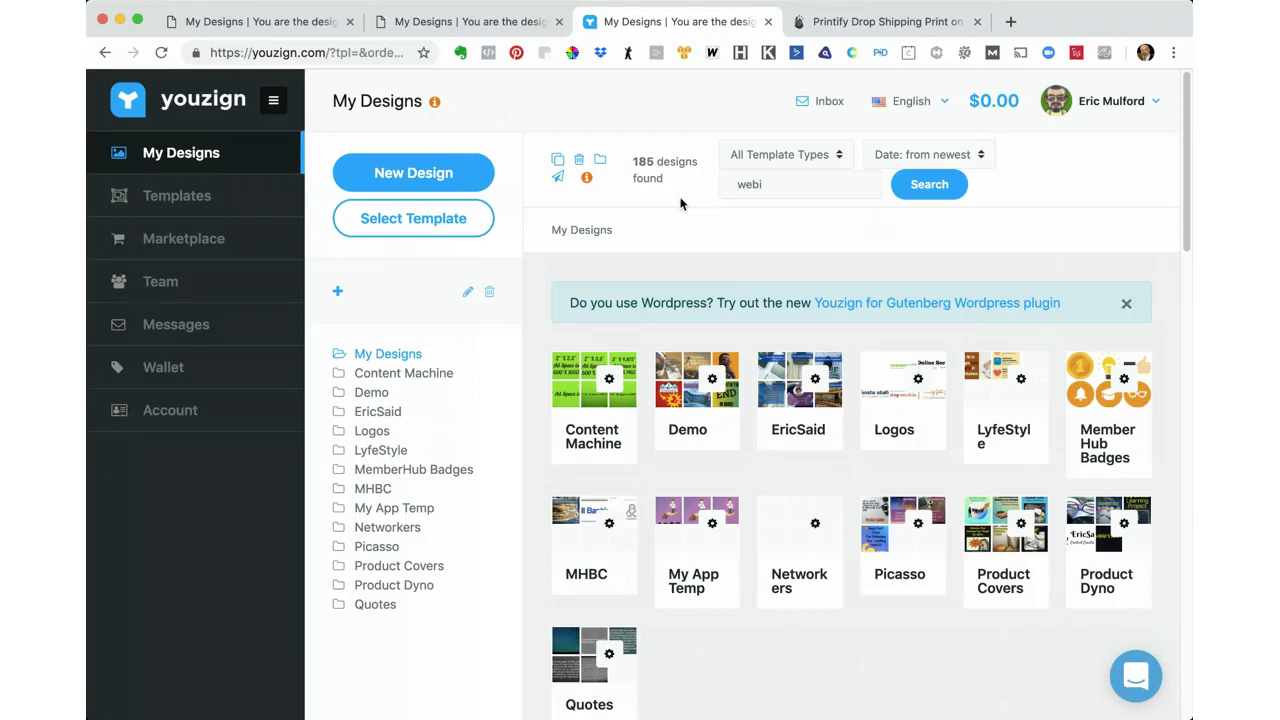
left_click(599, 161)
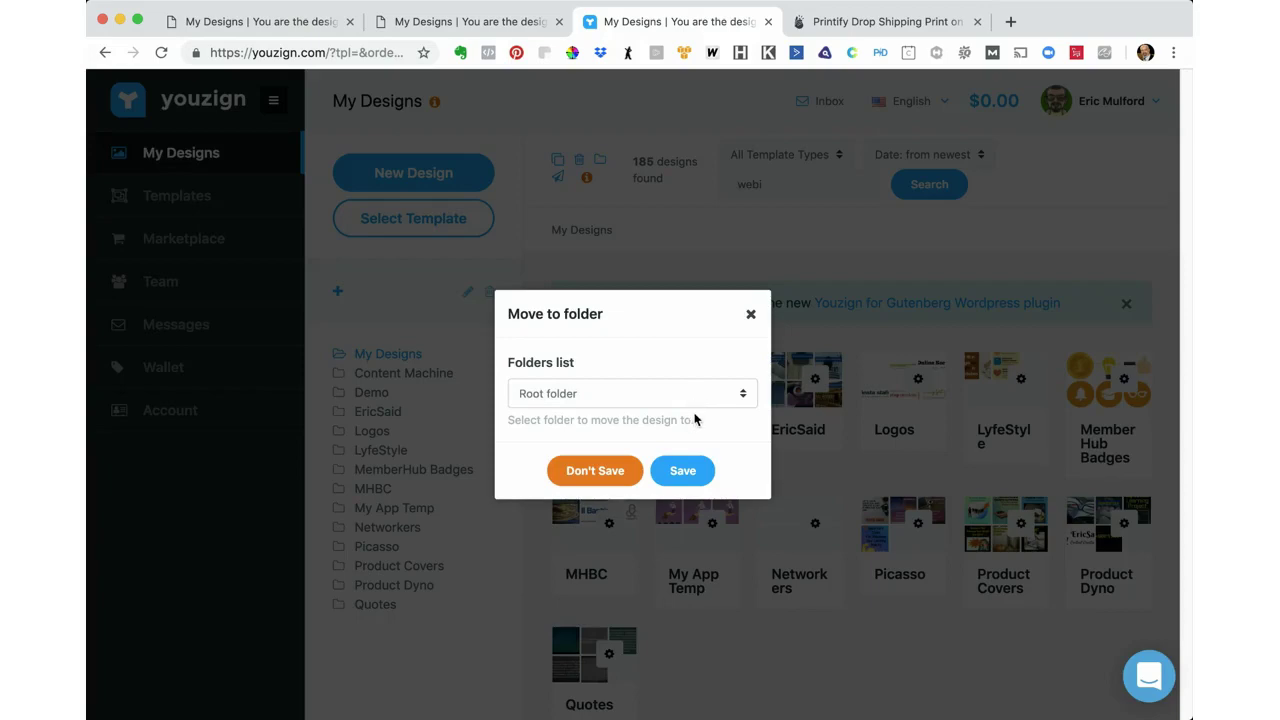
left_click(695, 427)
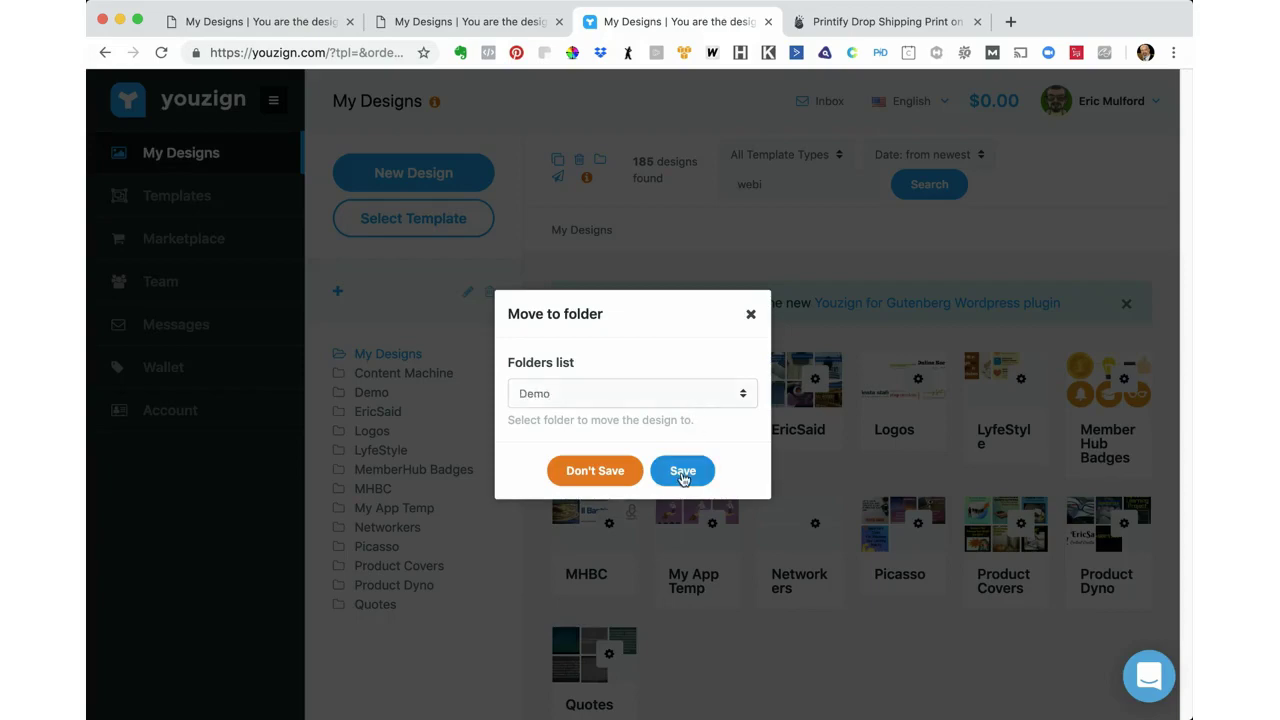
left_click(683, 478)
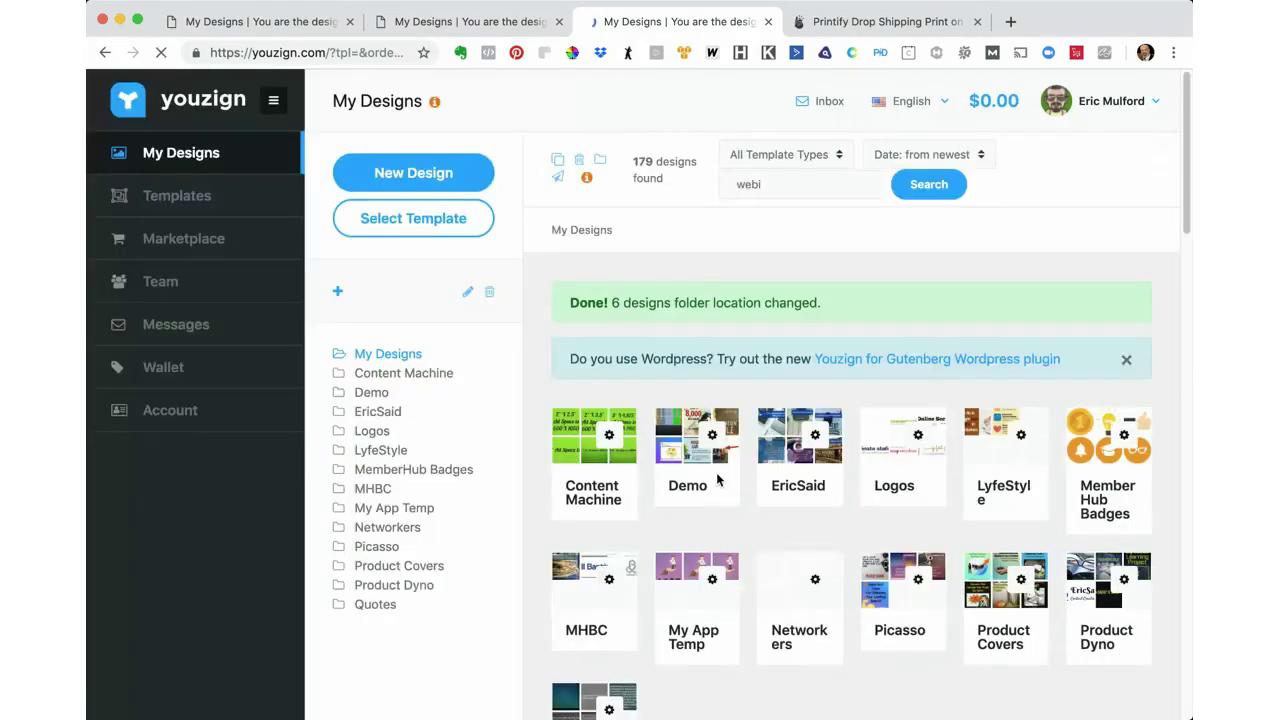
Open the Demo folder to check the moved designs, and dismiss the Wordpress plugin notice.
scroll(722, 468, "down", 1)
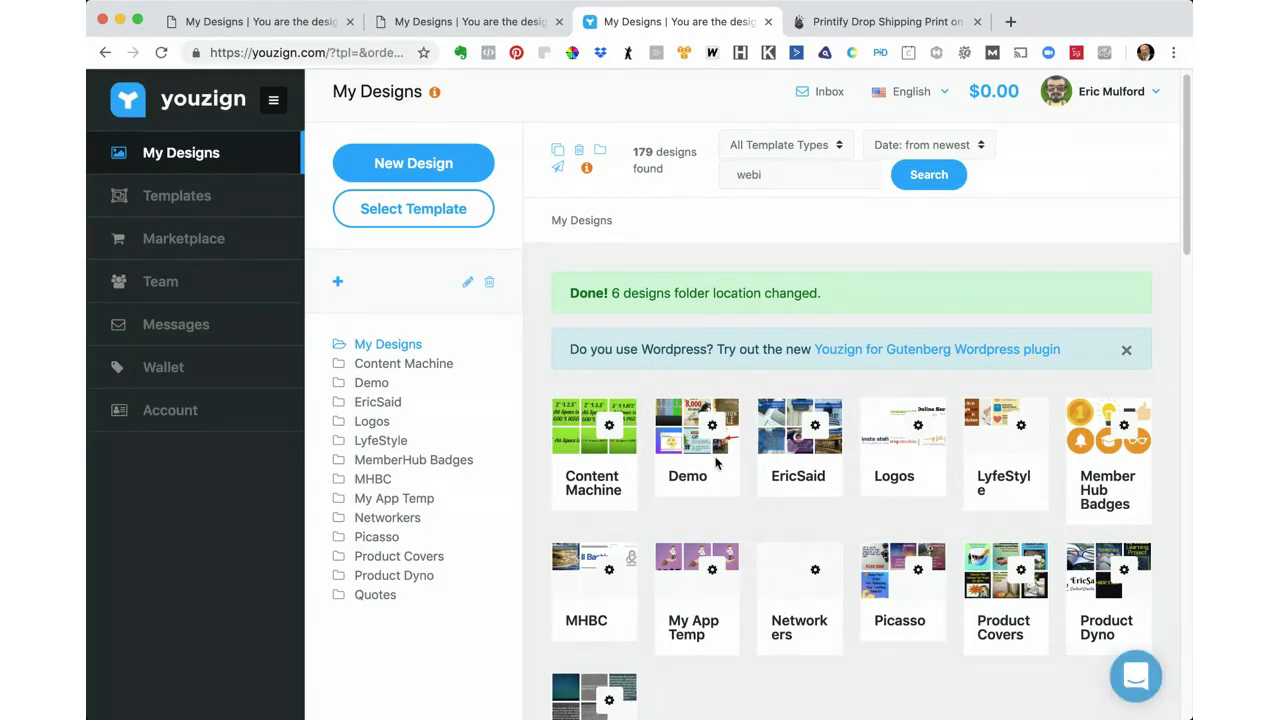
left_click(677, 441)
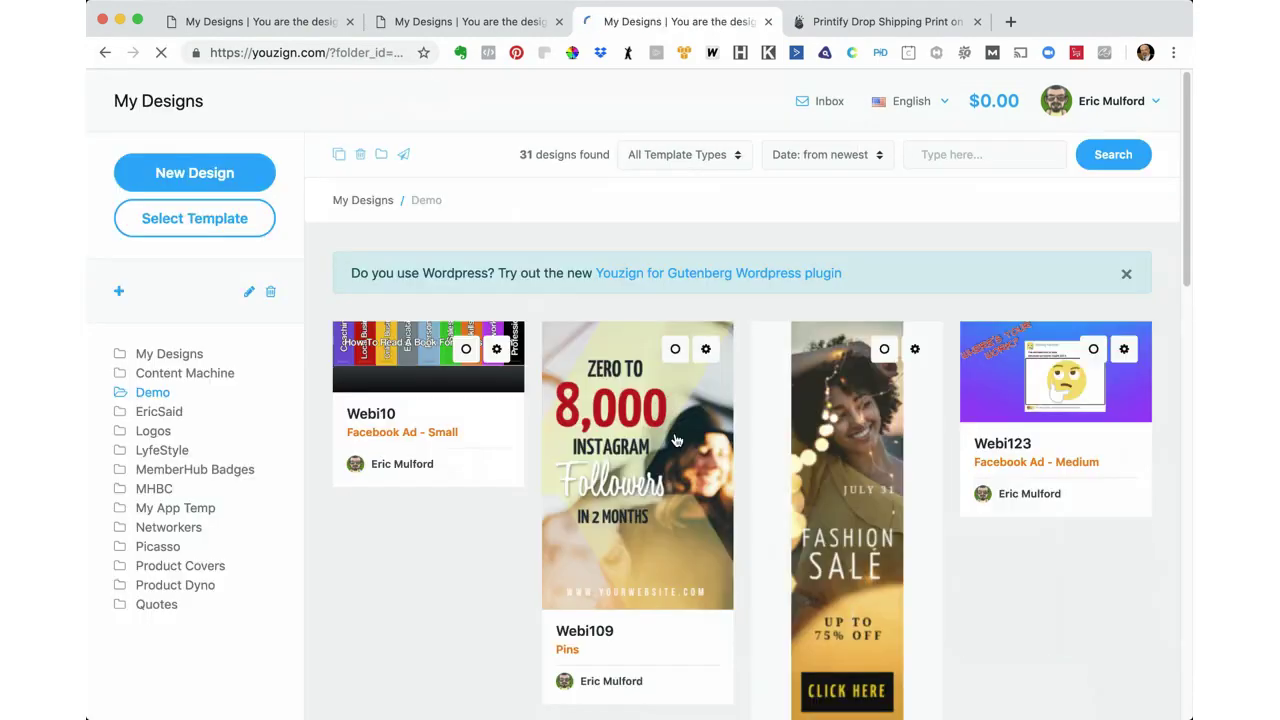
scroll(760, 450, "down", 3)
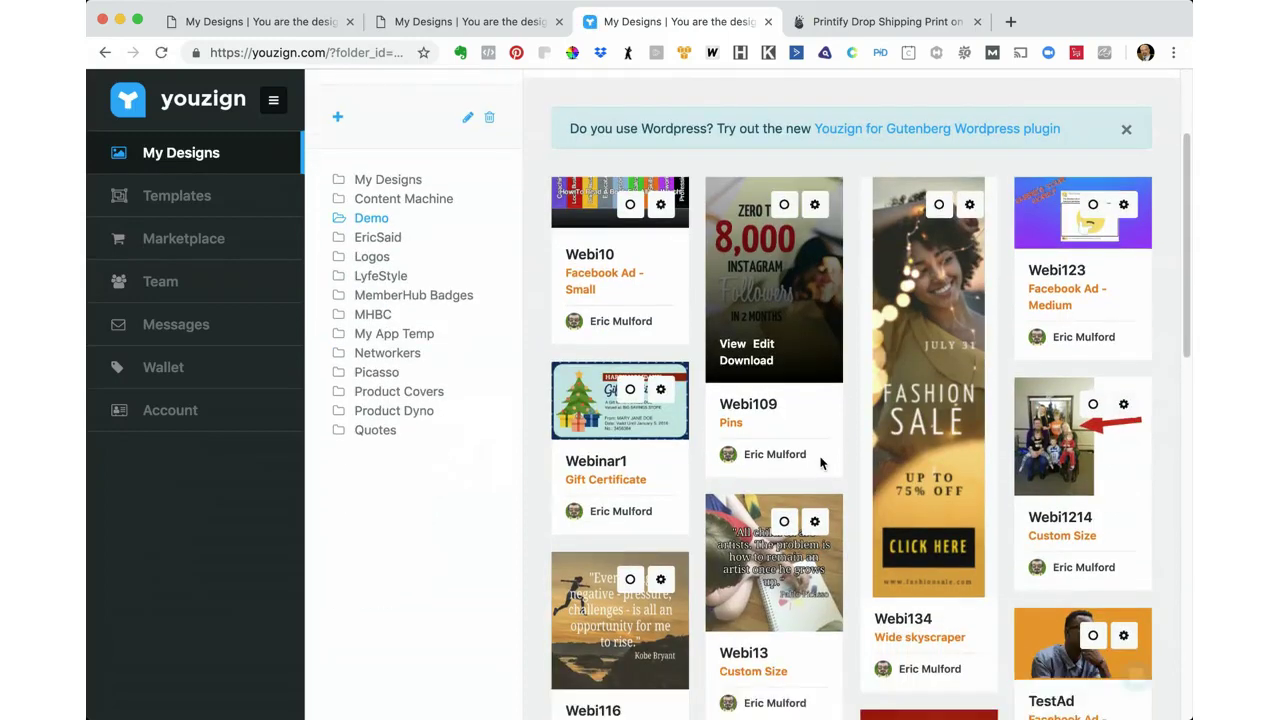
scroll(820, 462, "down", 1)
scroll(820, 462, "up", 3)
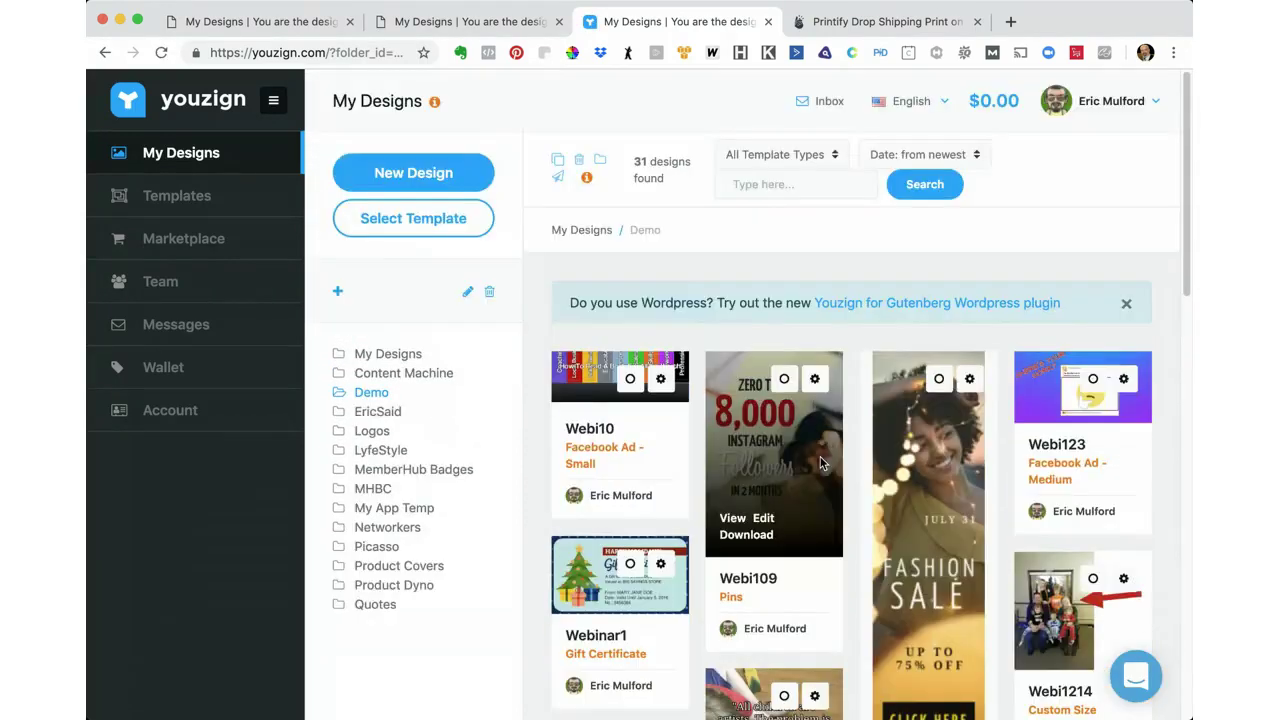
left_click(1127, 303)
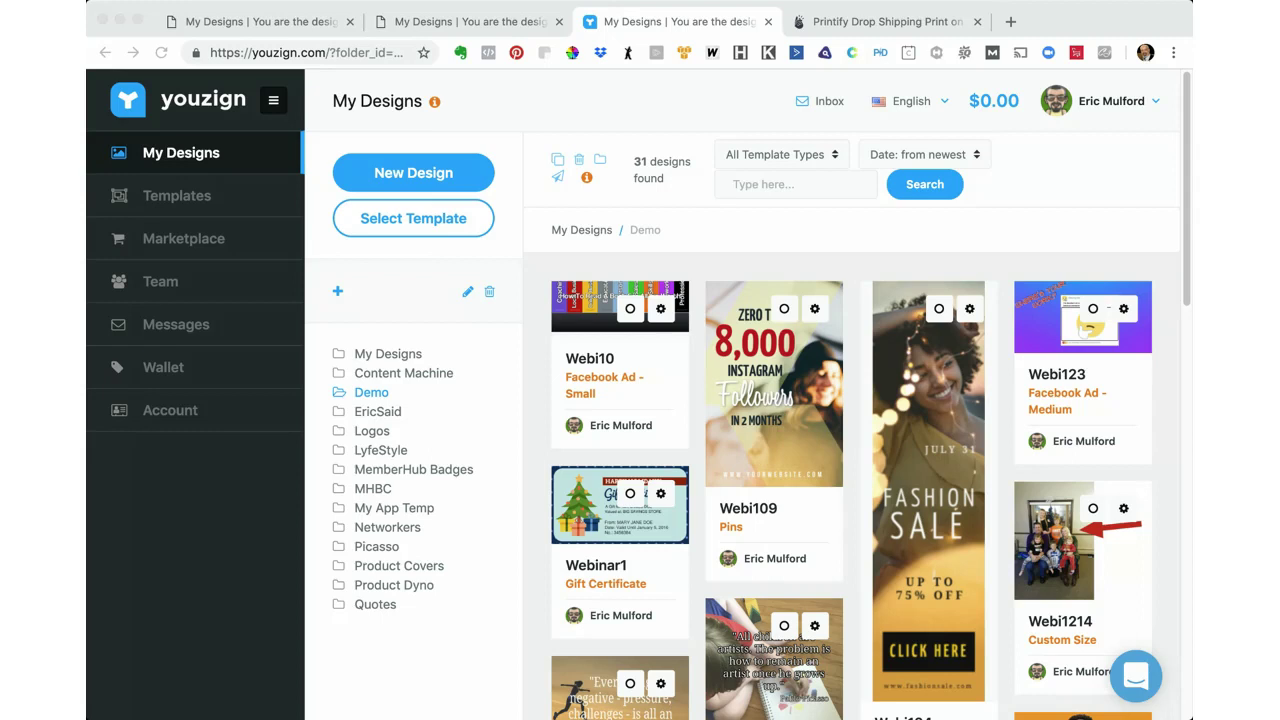
left_click(819, 286)
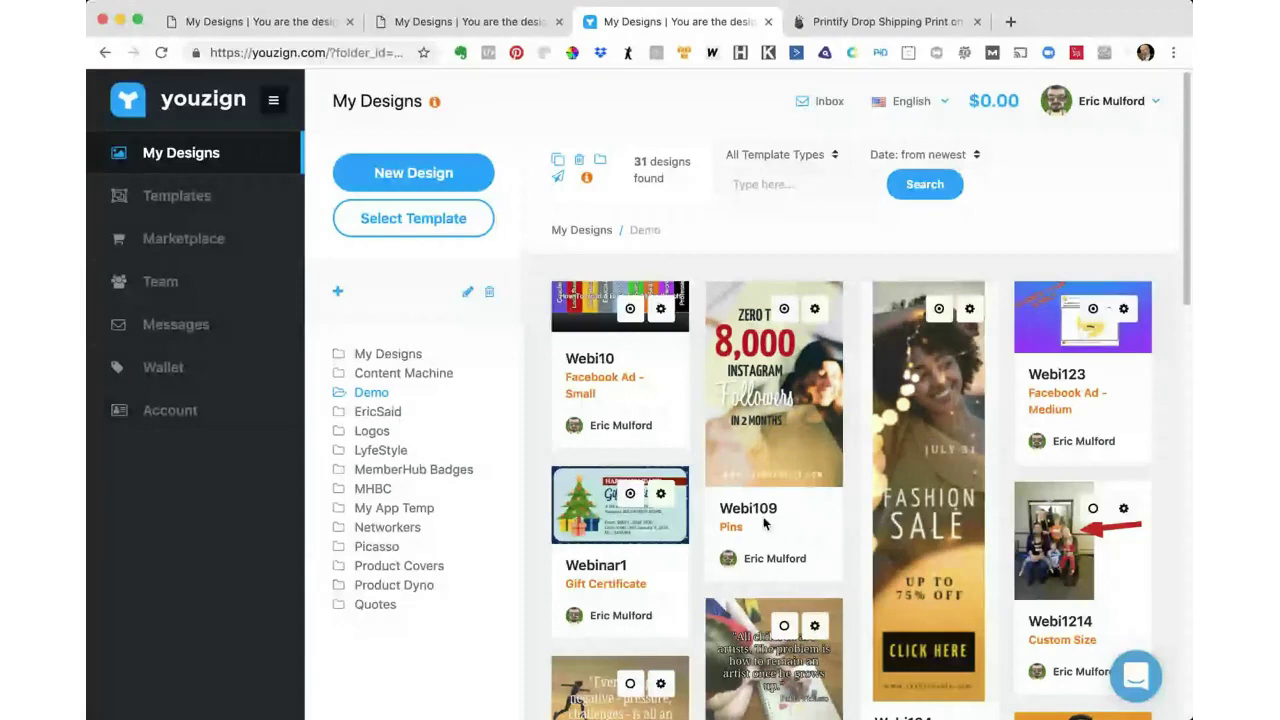
left_click(601, 161)
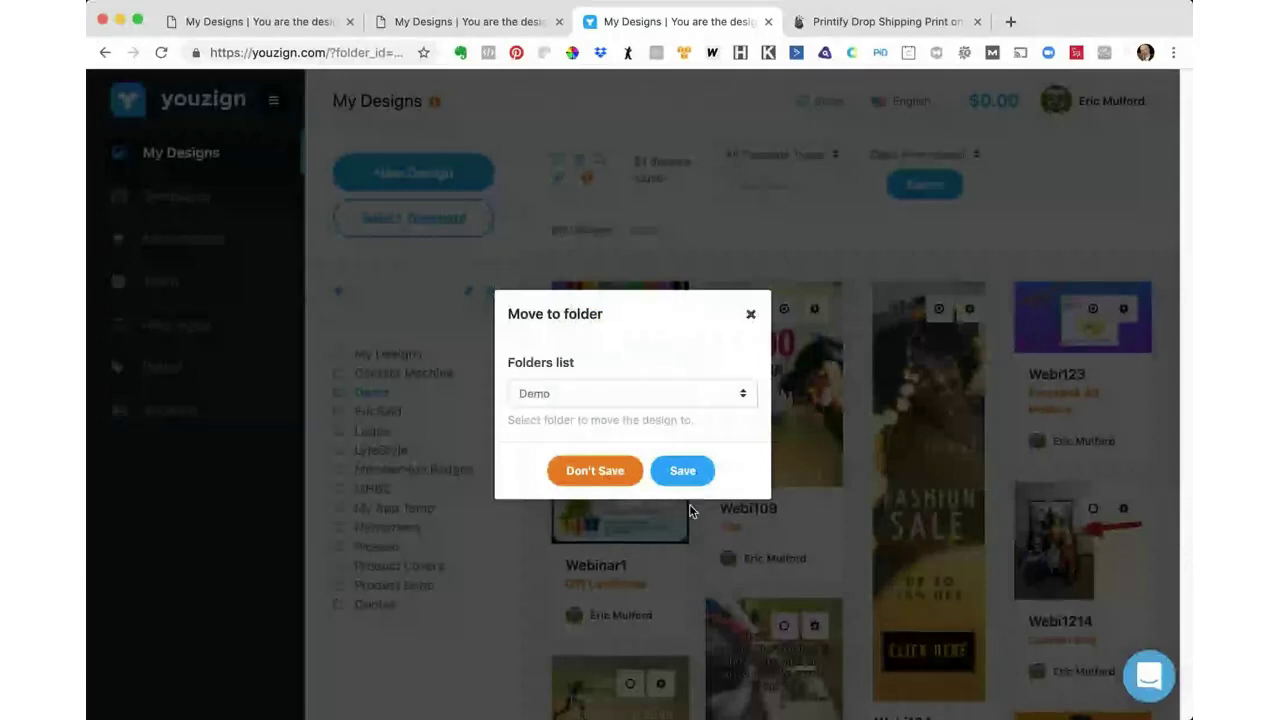
left_click(751, 315)
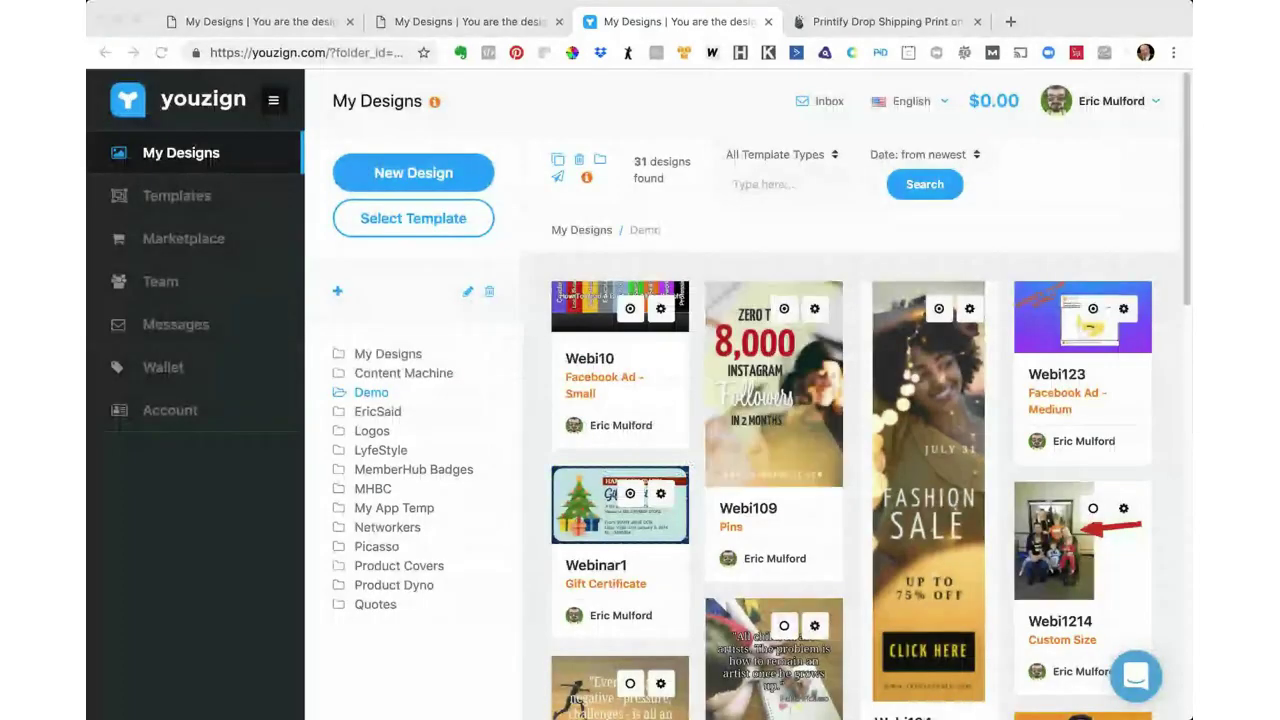
left_click(934, 238)
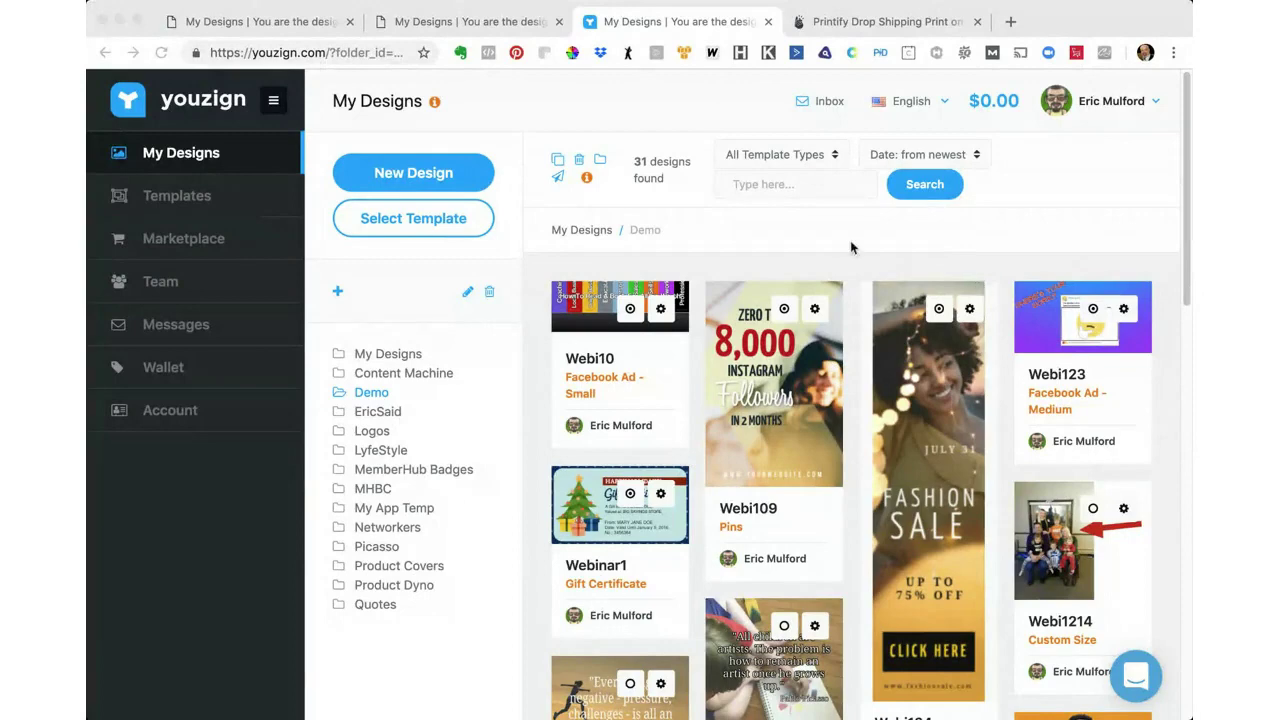
left_click(441, 177)
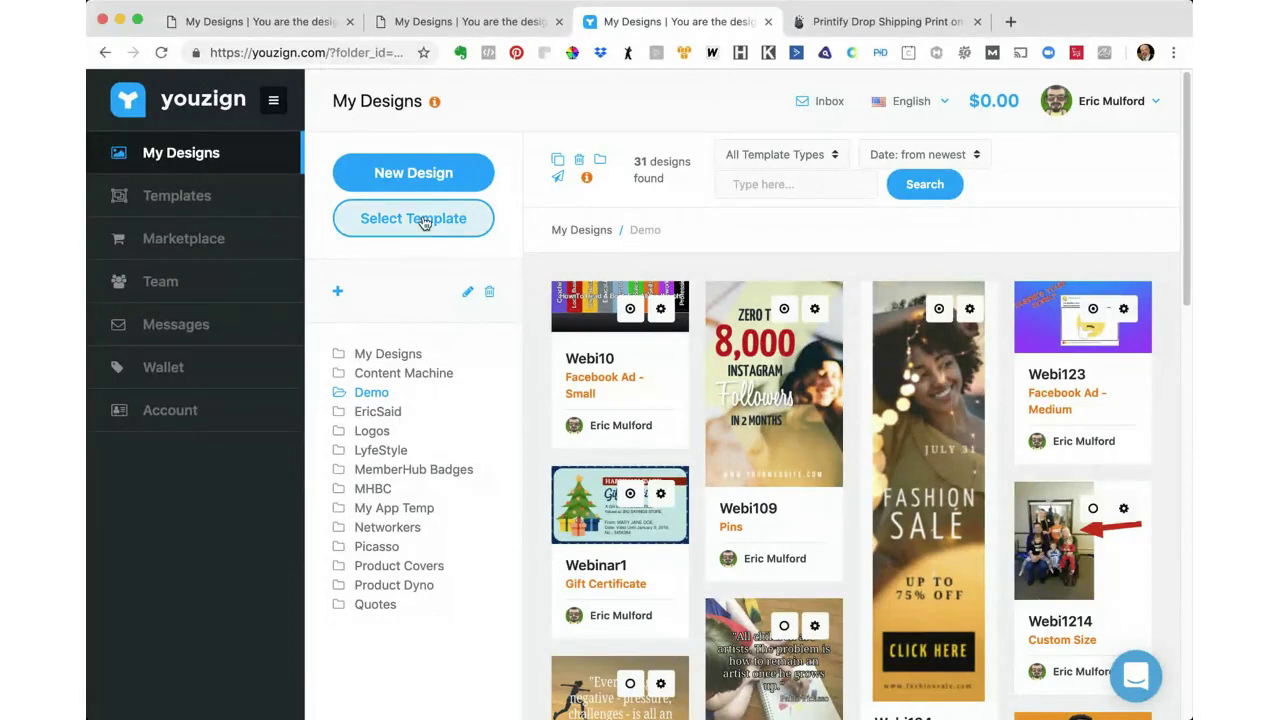
Return from the Demo folder to the main My Designs folder and browse down to the designs below the subfolders.
scroll(786, 234, "down", 2)
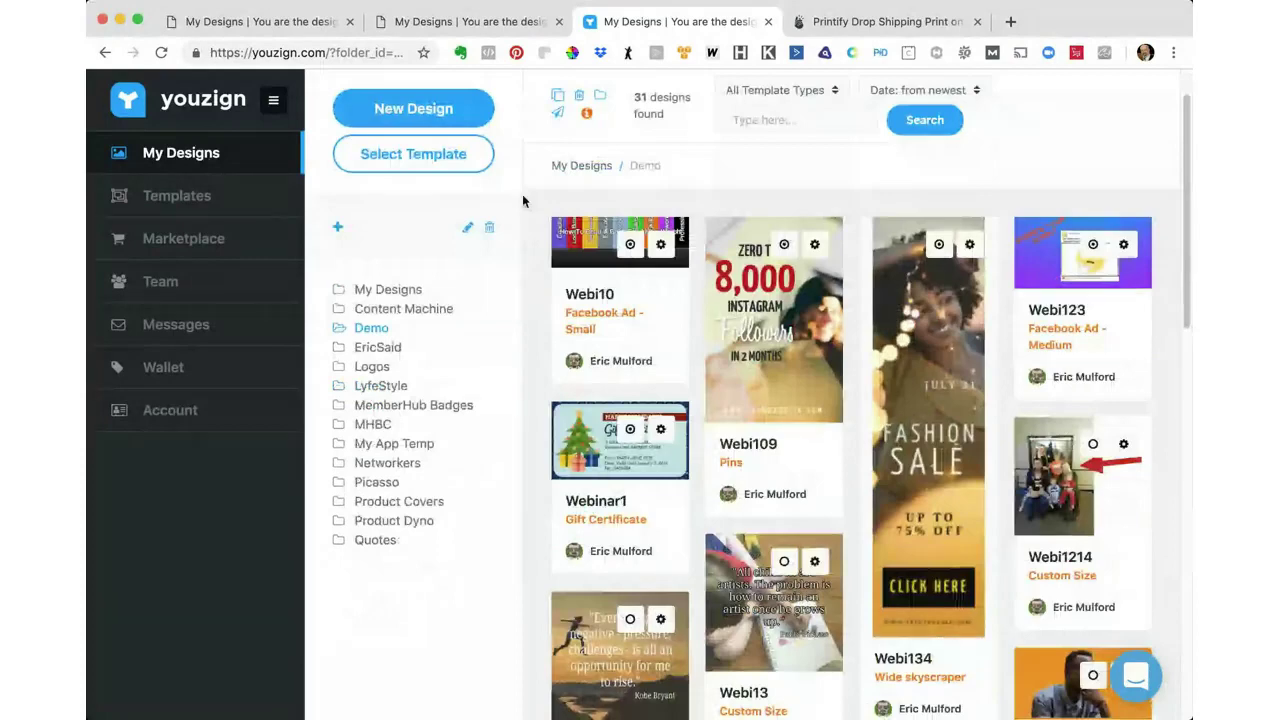
left_click(379, 291)
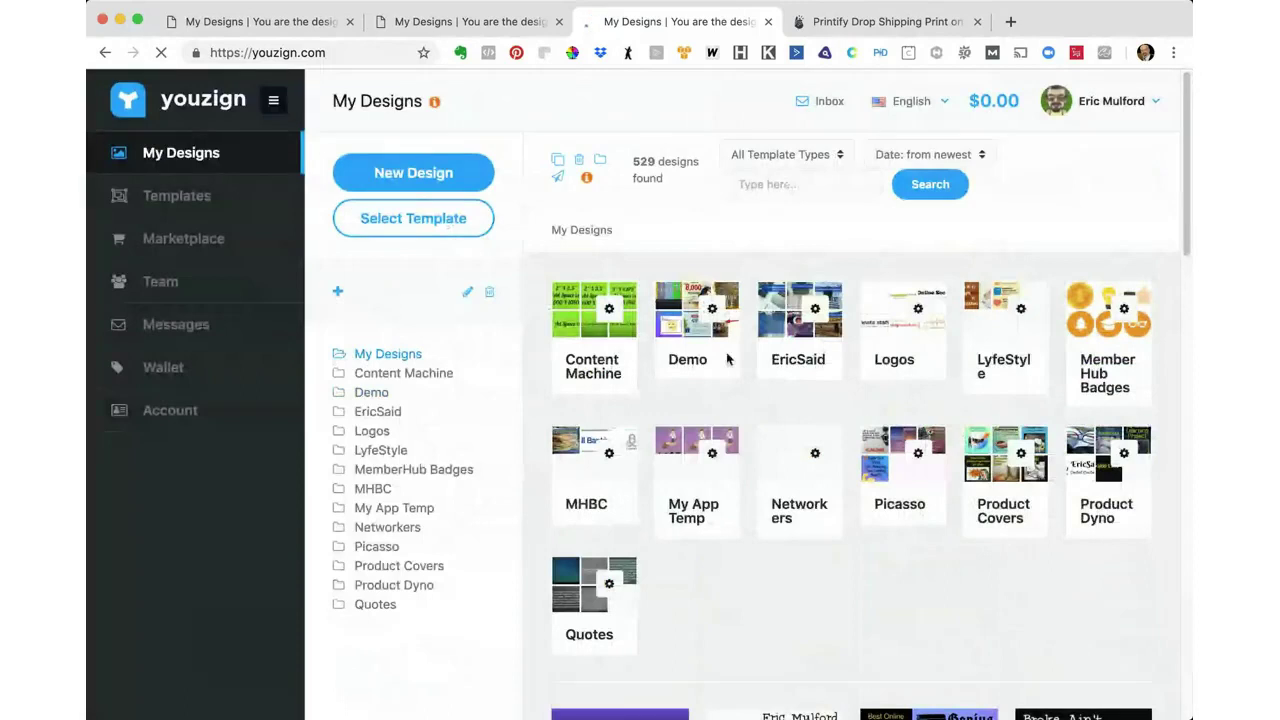
scroll(768, 370, "down", 3)
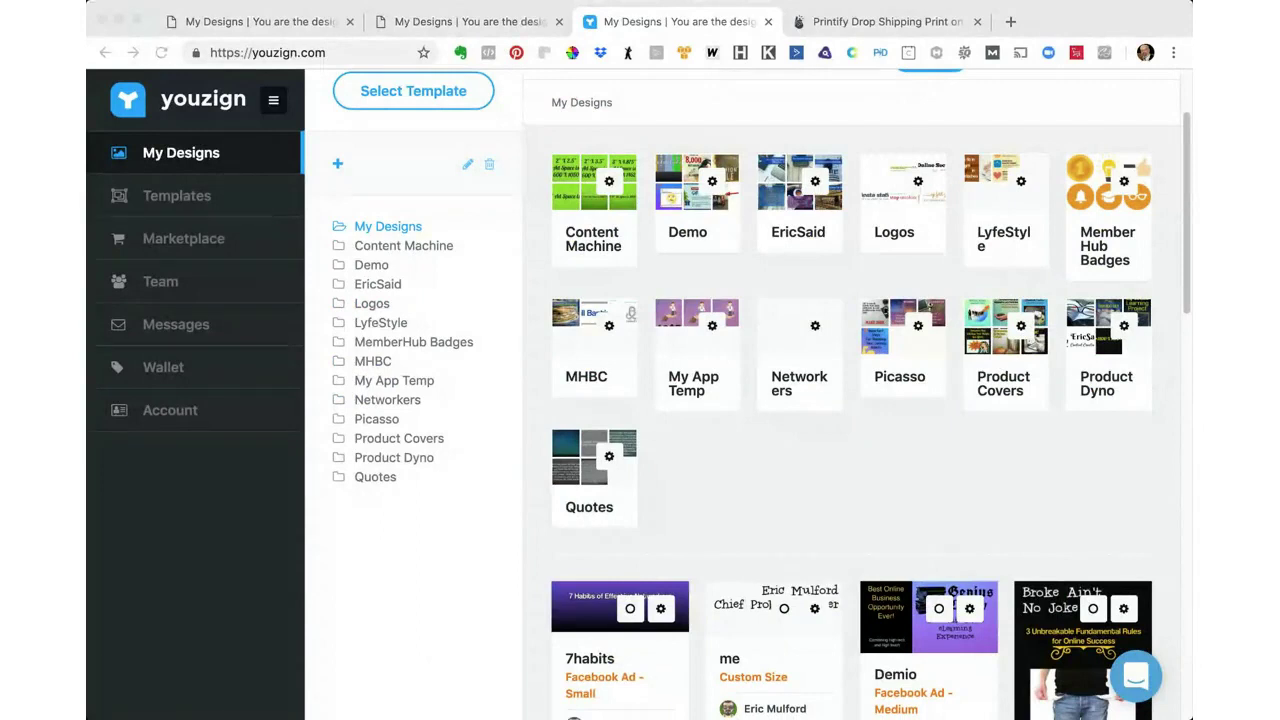
left_click(945, 278)
scroll(945, 276, "down", 5)
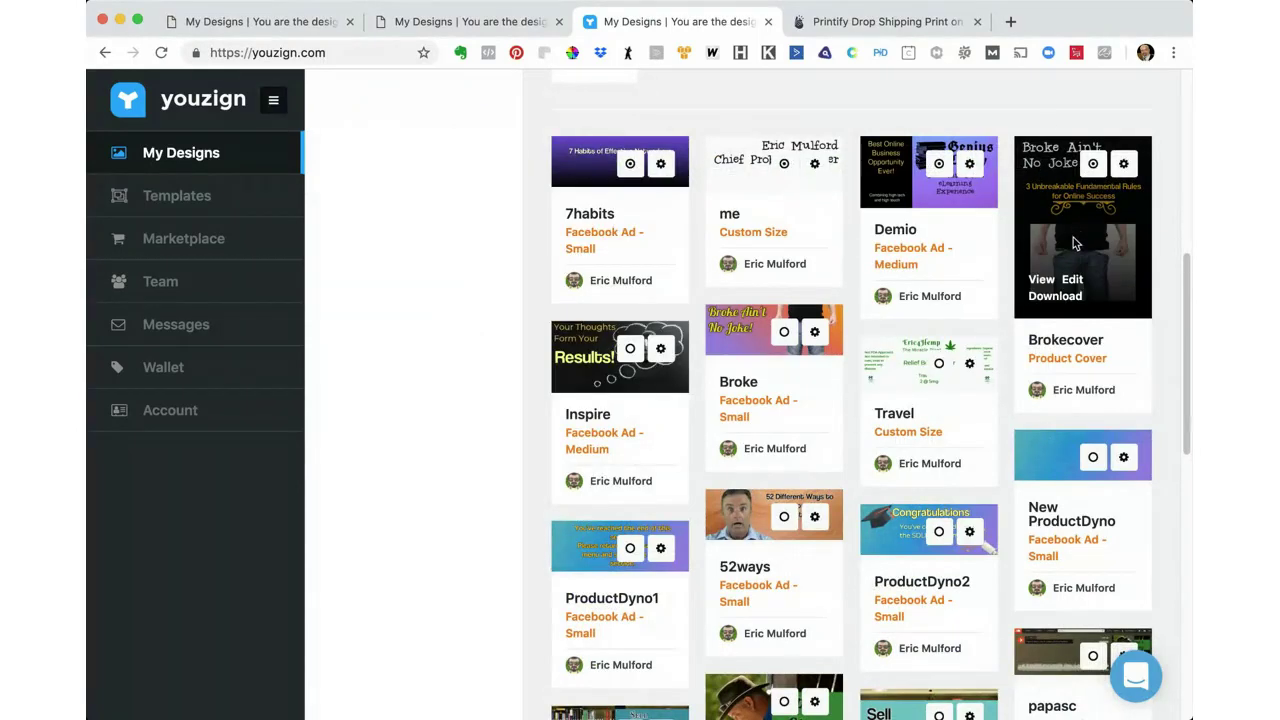
View the full-size preview of the Brokecover product cover through to its lower part and back, then close it.
mouse_move(1046, 184)
left_click(1046, 281)
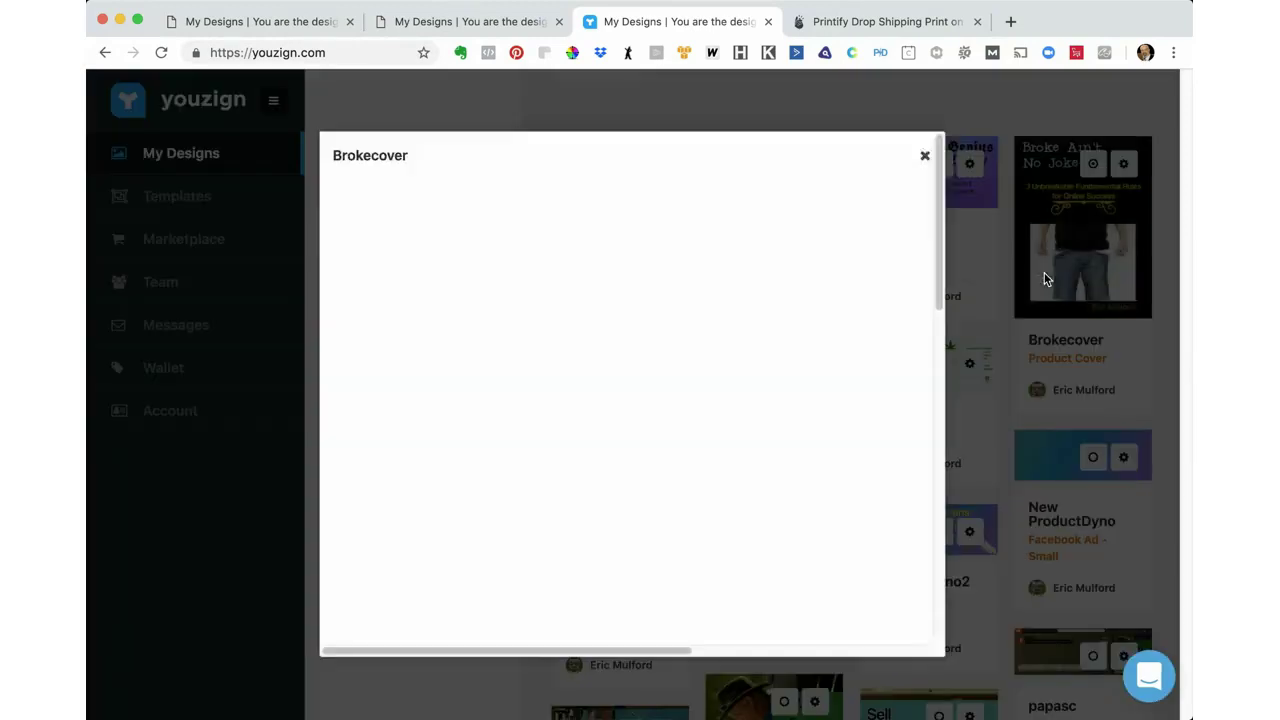
scroll(700, 350, "down", 3)
scroll(690, 360, "down", 10)
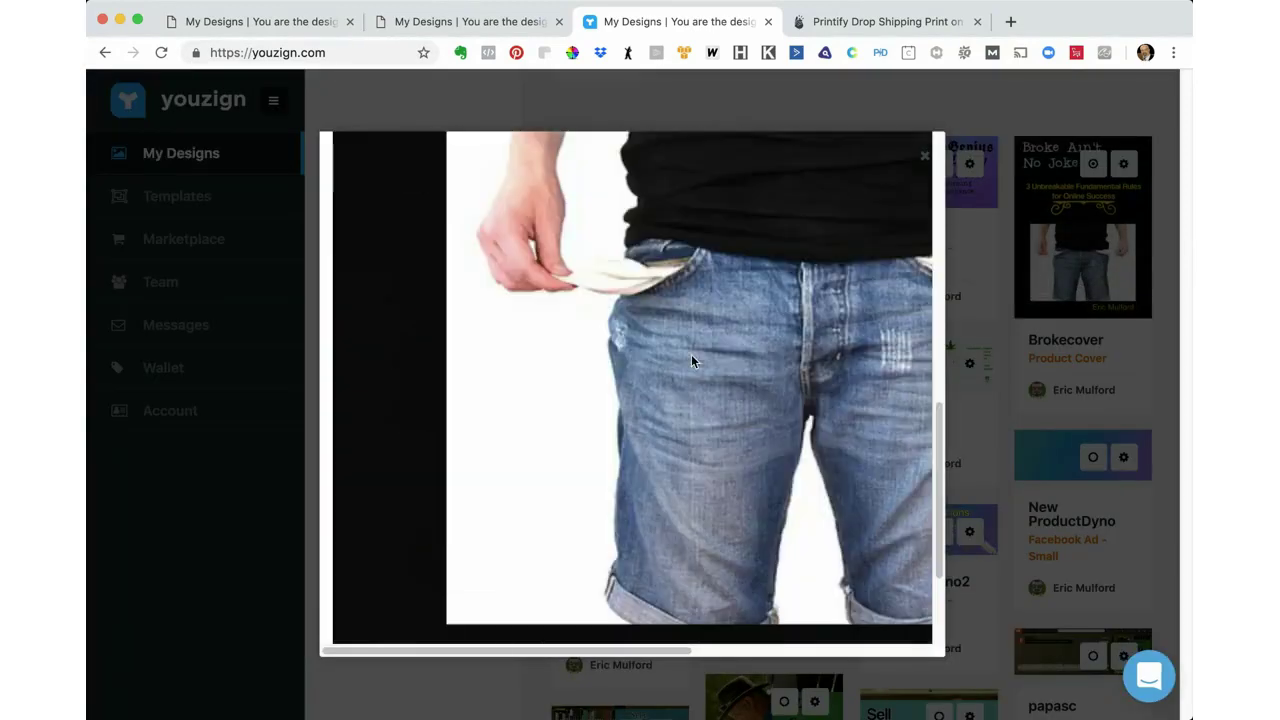
scroll(691, 360, "up", 9)
scroll(692, 360, "up", 3)
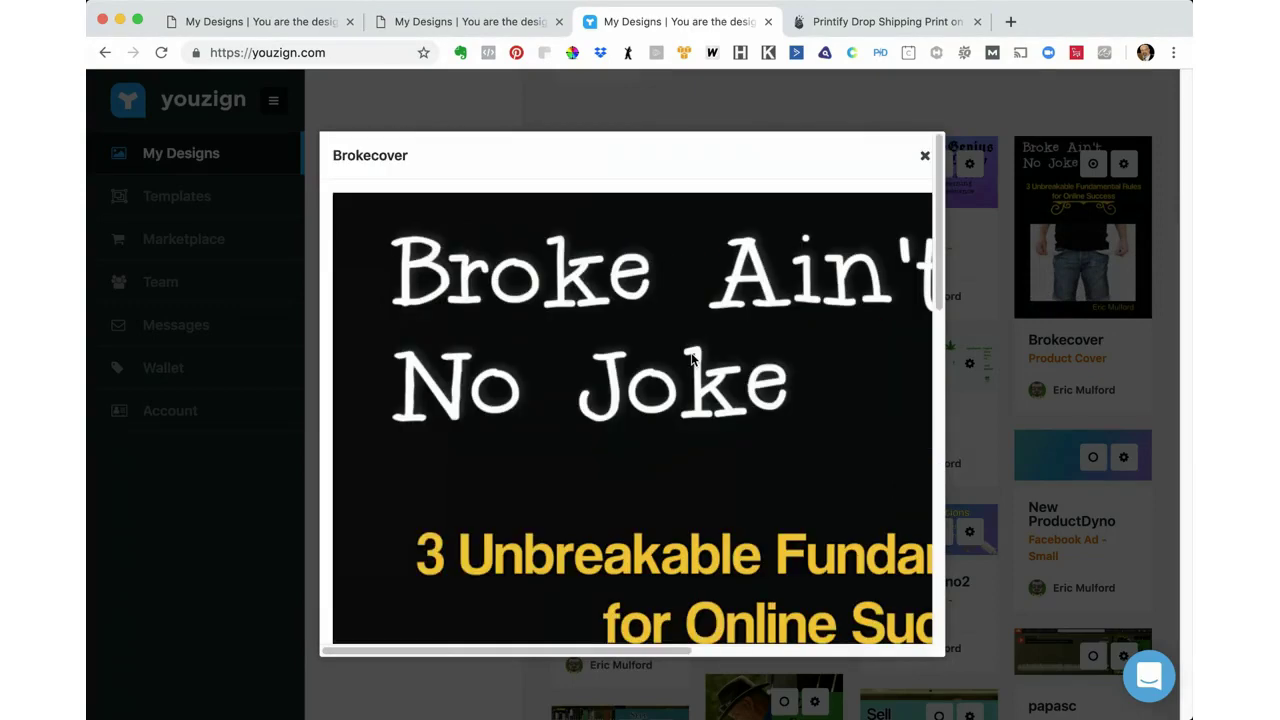
left_click(922, 158)
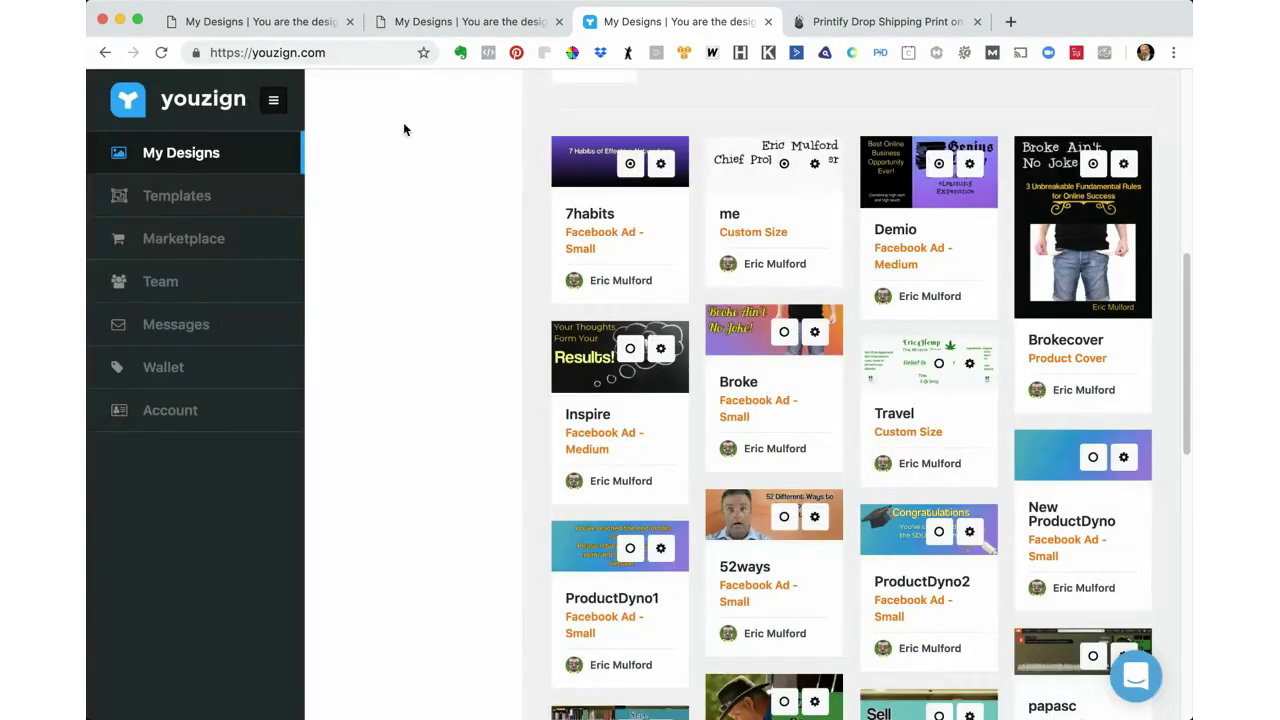
key("super+Tab")
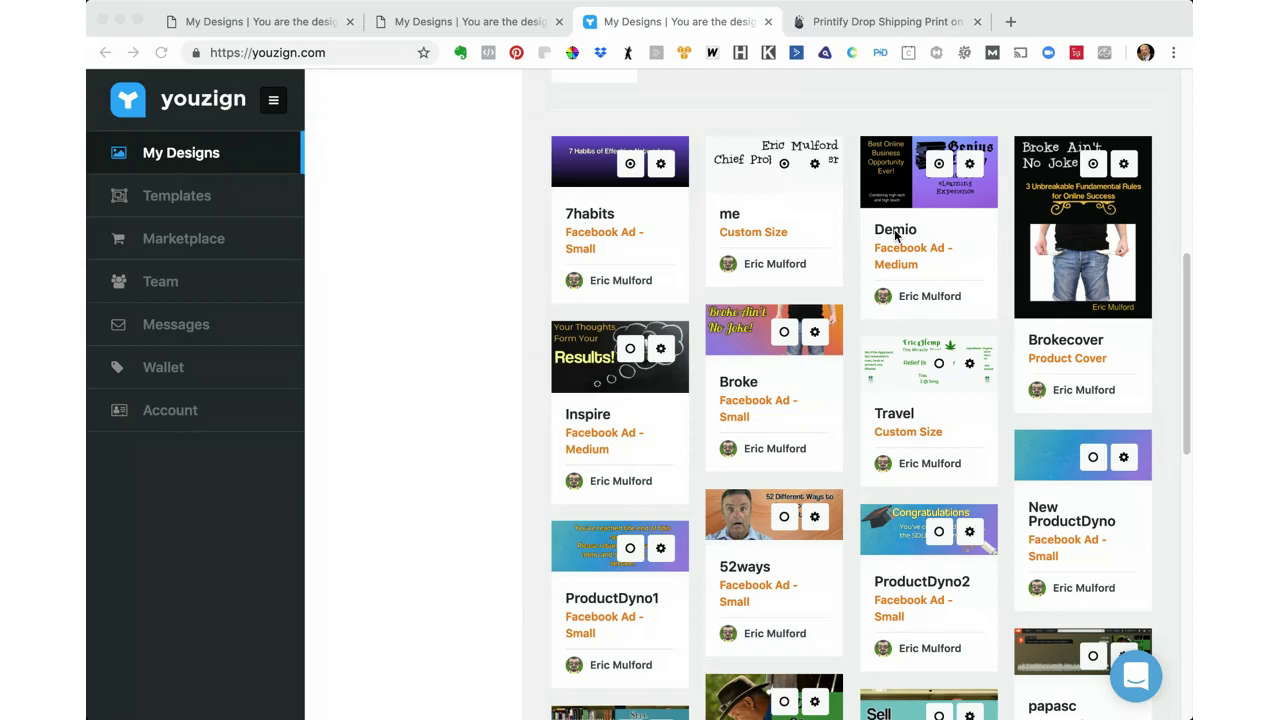
scroll(894, 229, "up", 3)
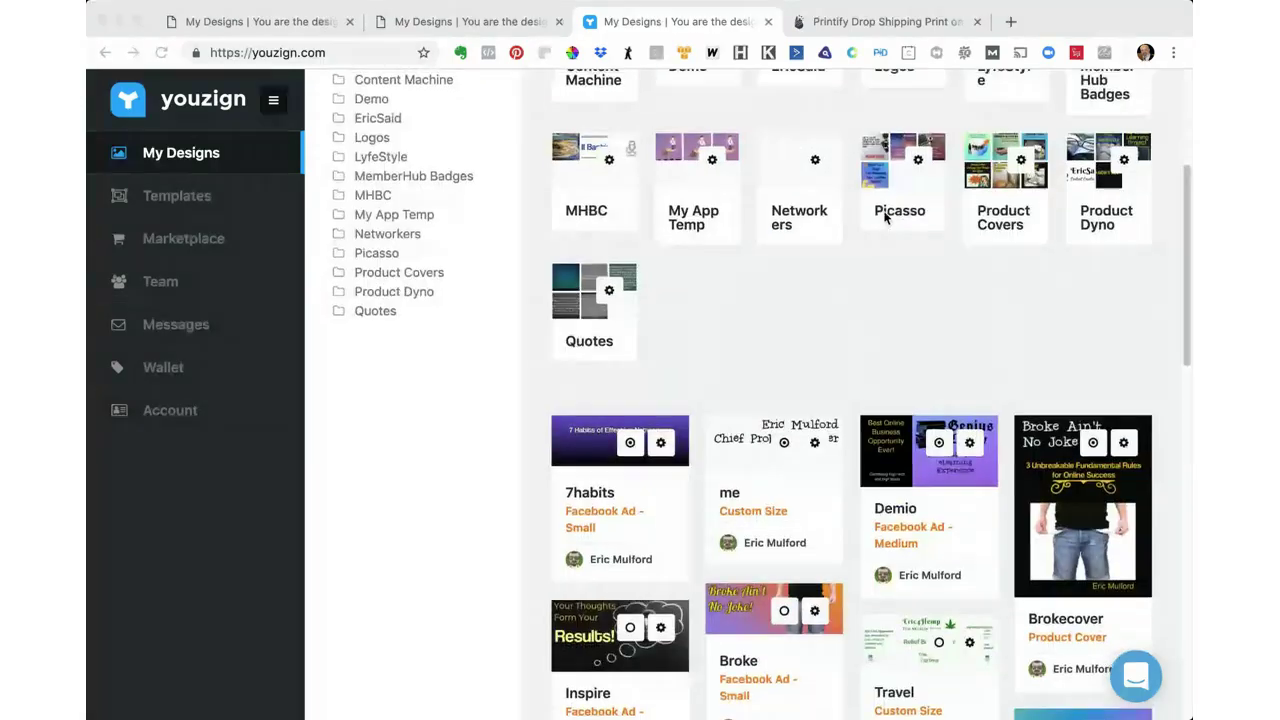
scroll(884, 218, "down", 1)
scroll(884, 215, "up", 3)
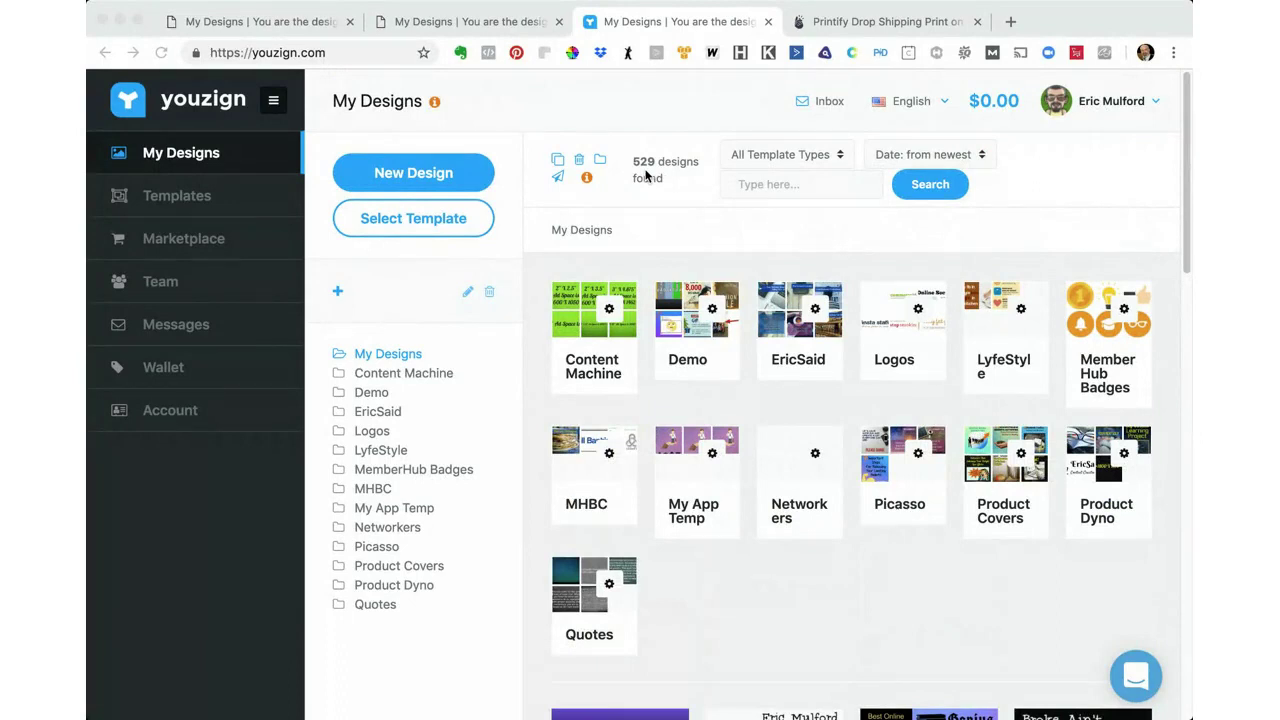
scroll(646, 175, "down", 1)
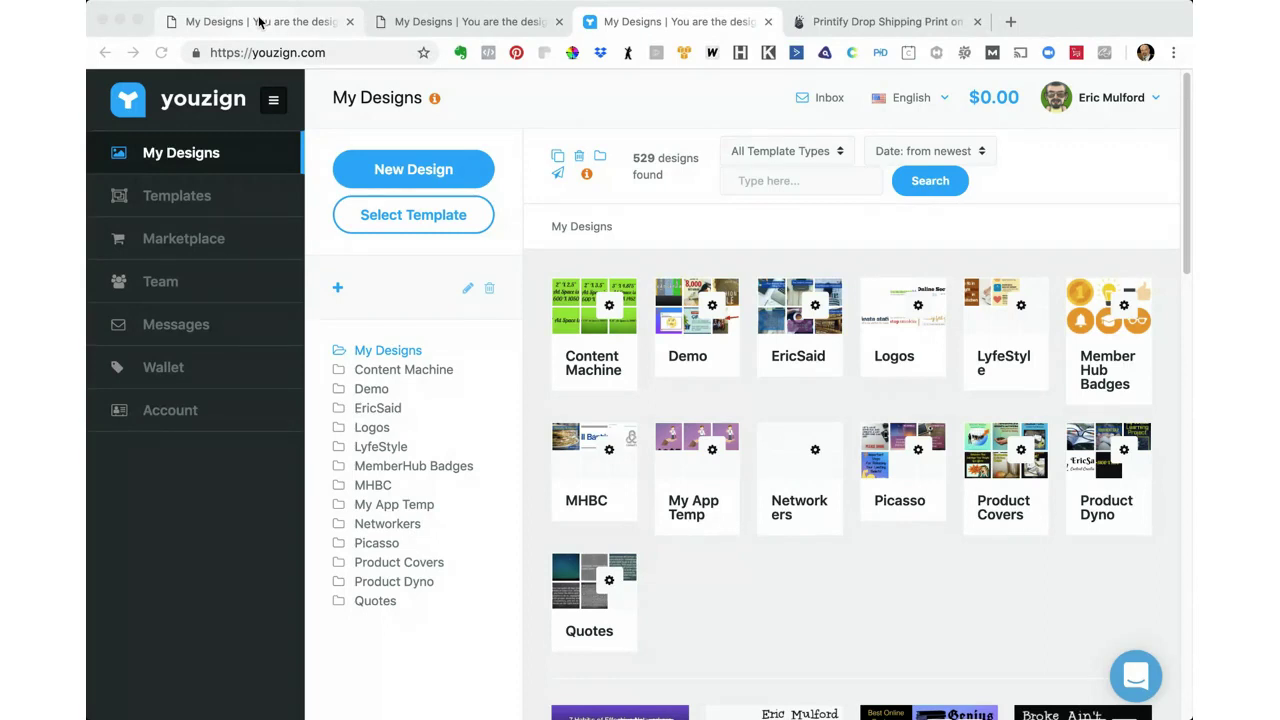
Check the open Facebook Ad - Medium design with the bicycle and switch to the Facebook Ad - Small design.
left_click(258, 22)
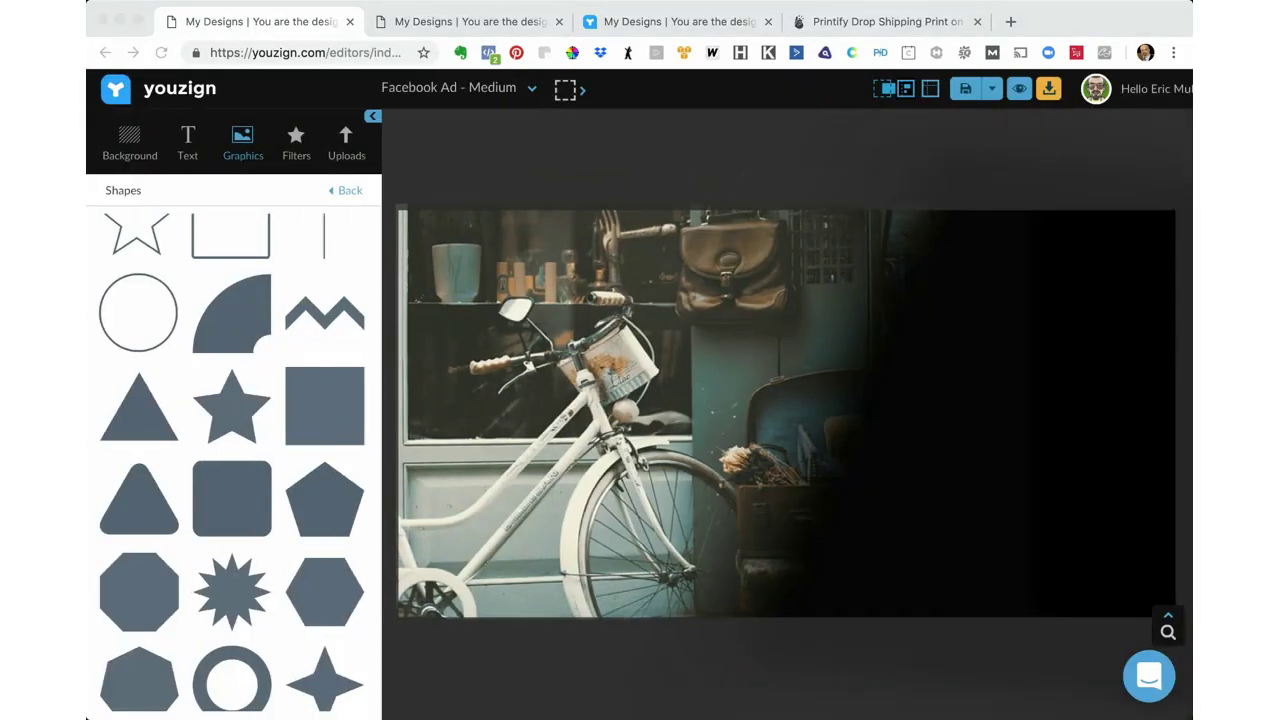
left_click(497, 28)
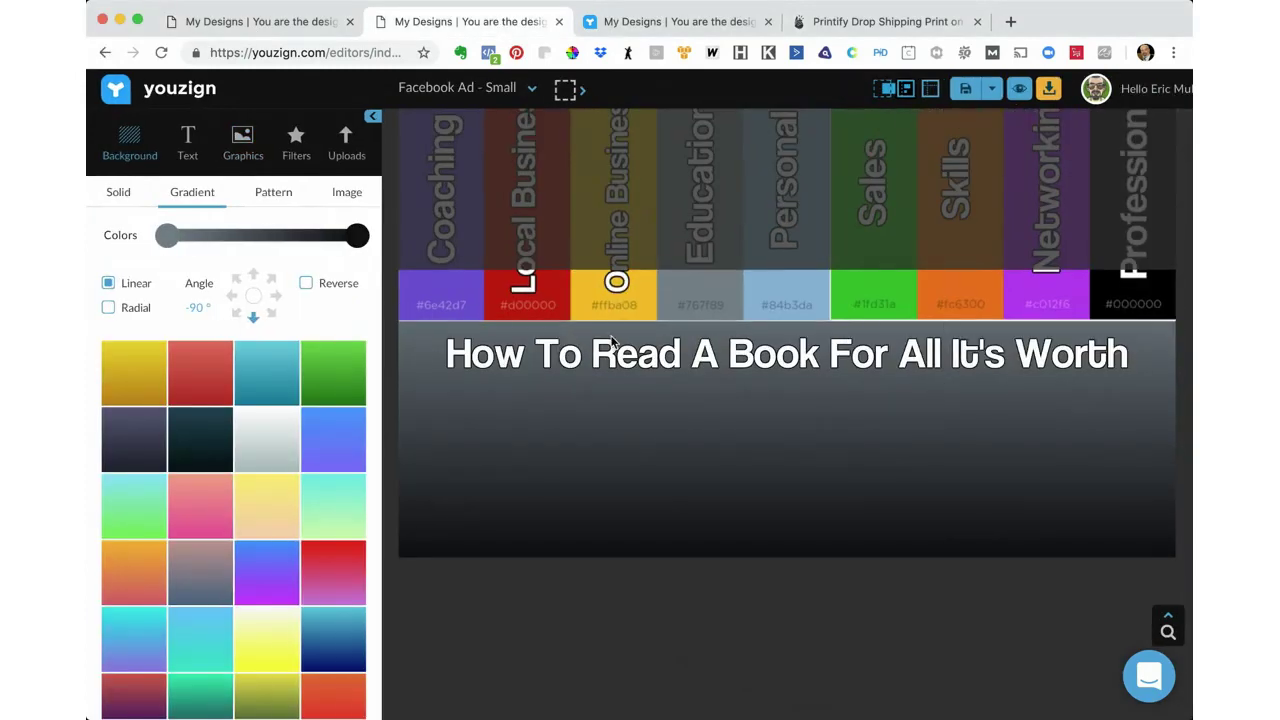
Sample the red of the Local Business stripe as the first color of the background gradient.
left_click(167, 235)
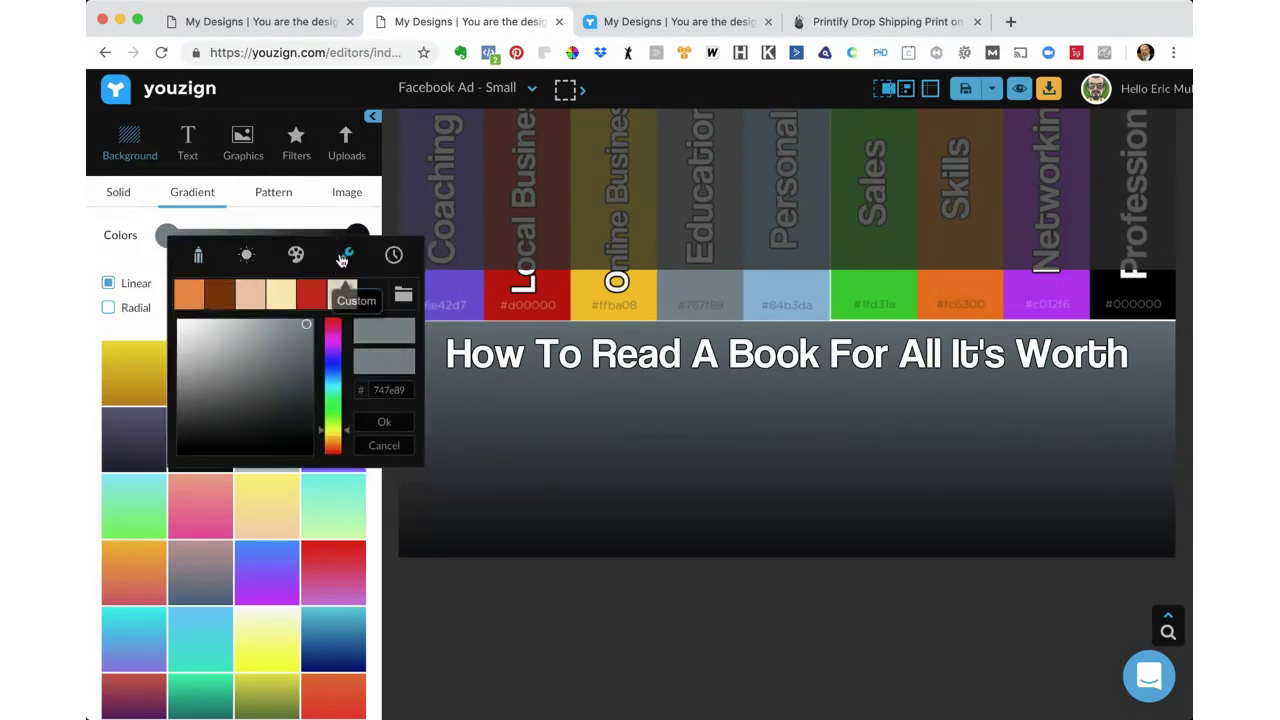
left_click(341, 259)
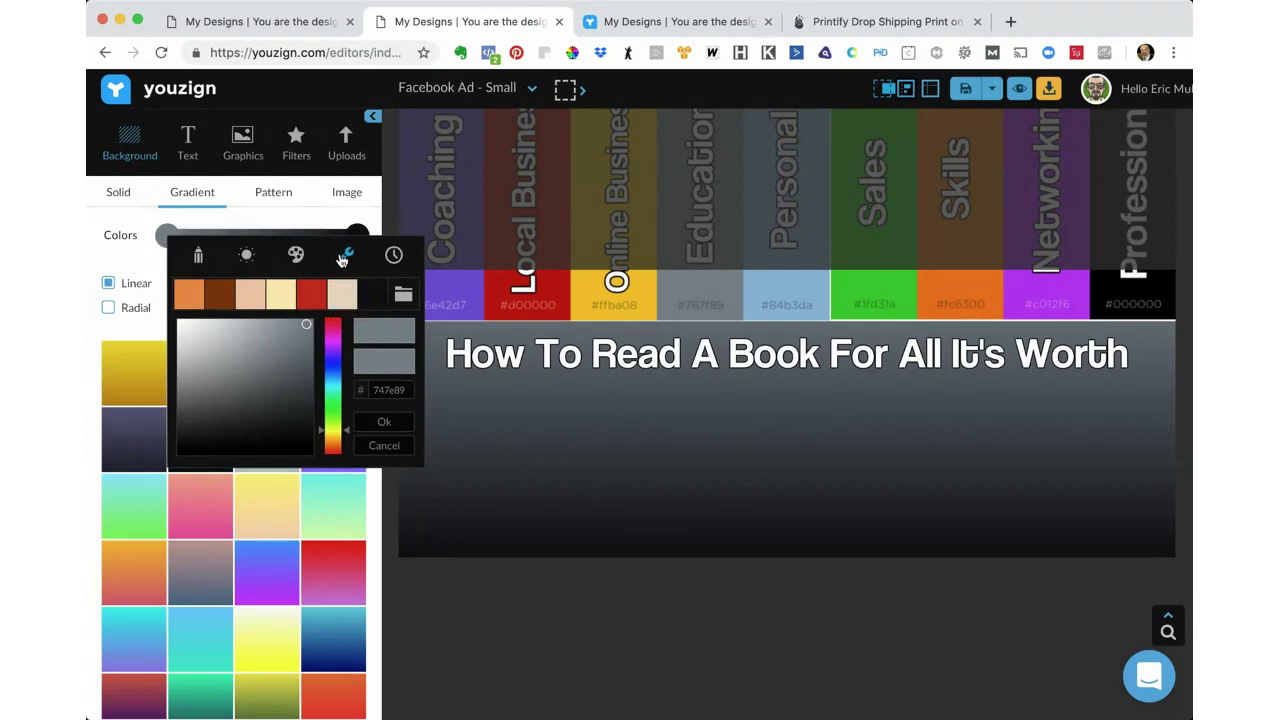
left_click(505, 289)
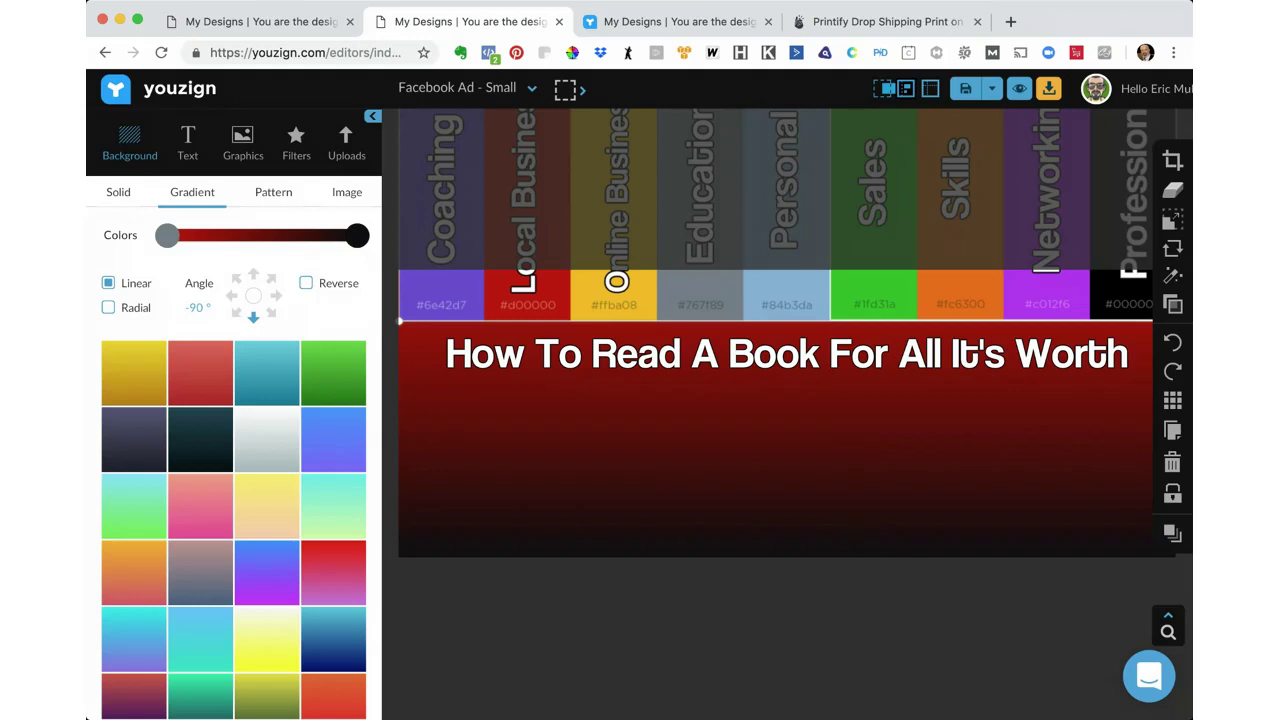
left_click(86, 716)
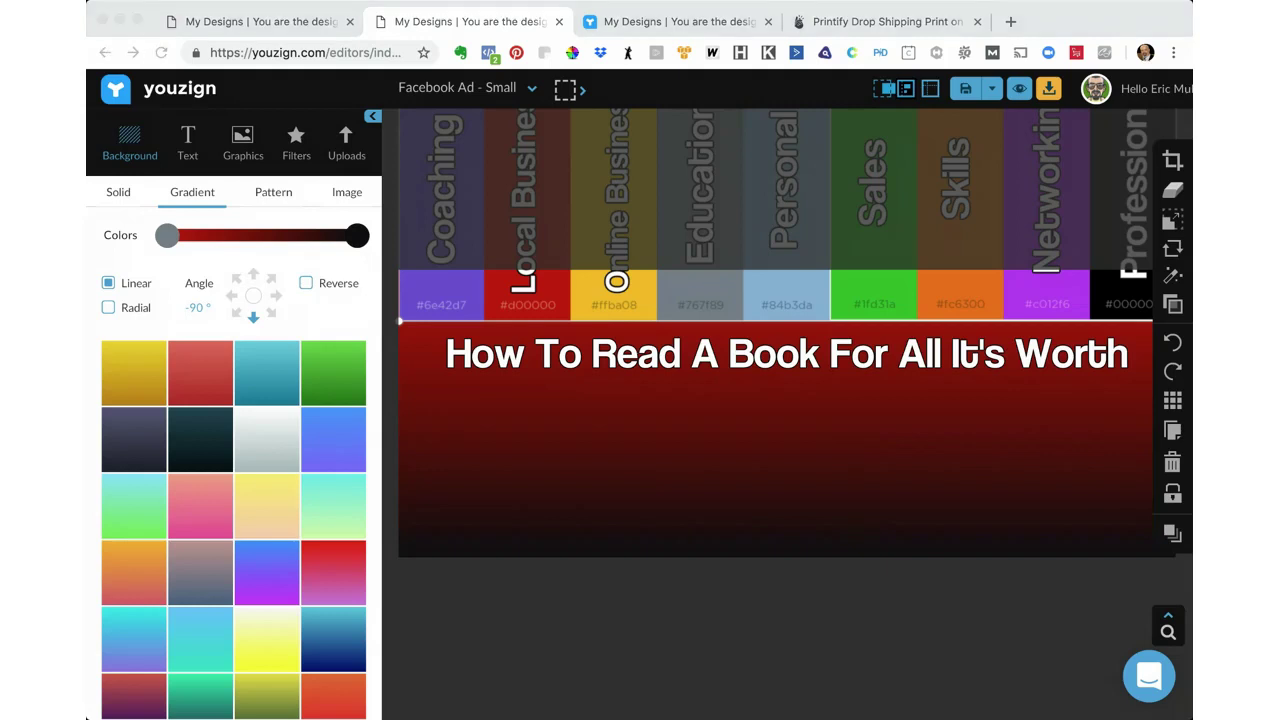
left_click(876, 401)
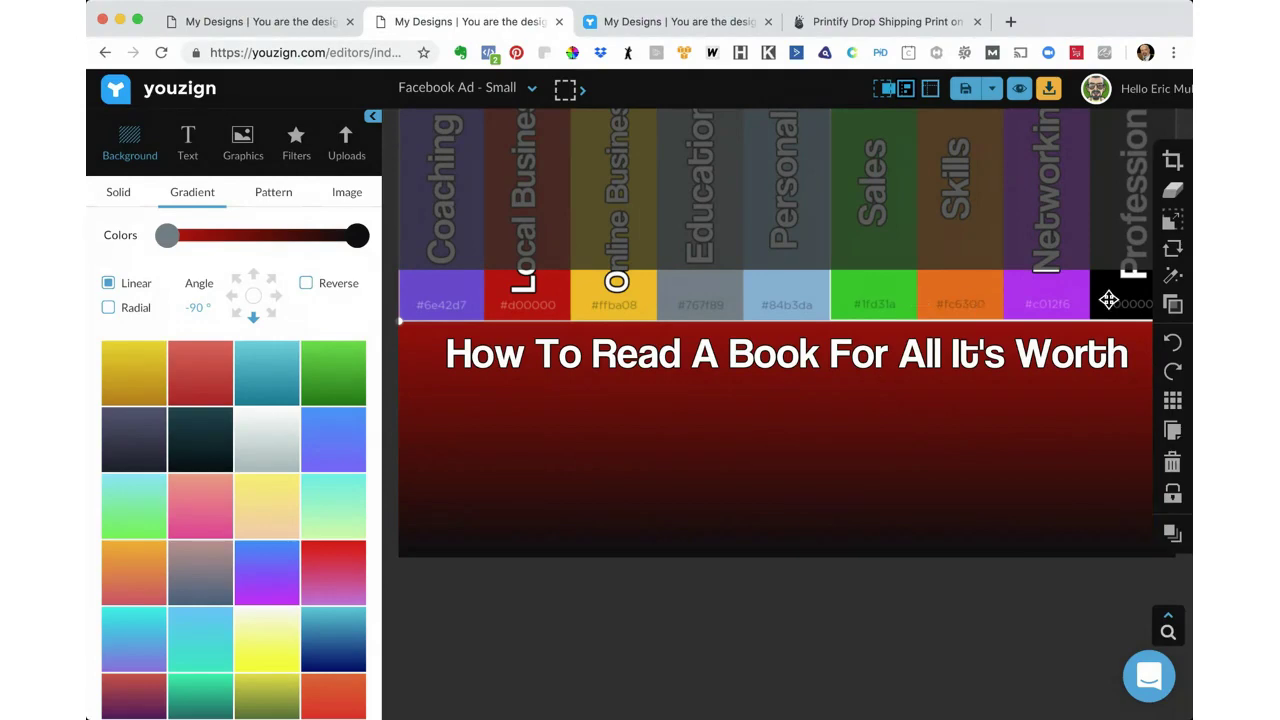
Set the first color of the background gradient to orange #fc6200 by sampling it from the Skills stripe.
left_click(167, 237)
left_click(346, 255)
left_click(428, 273)
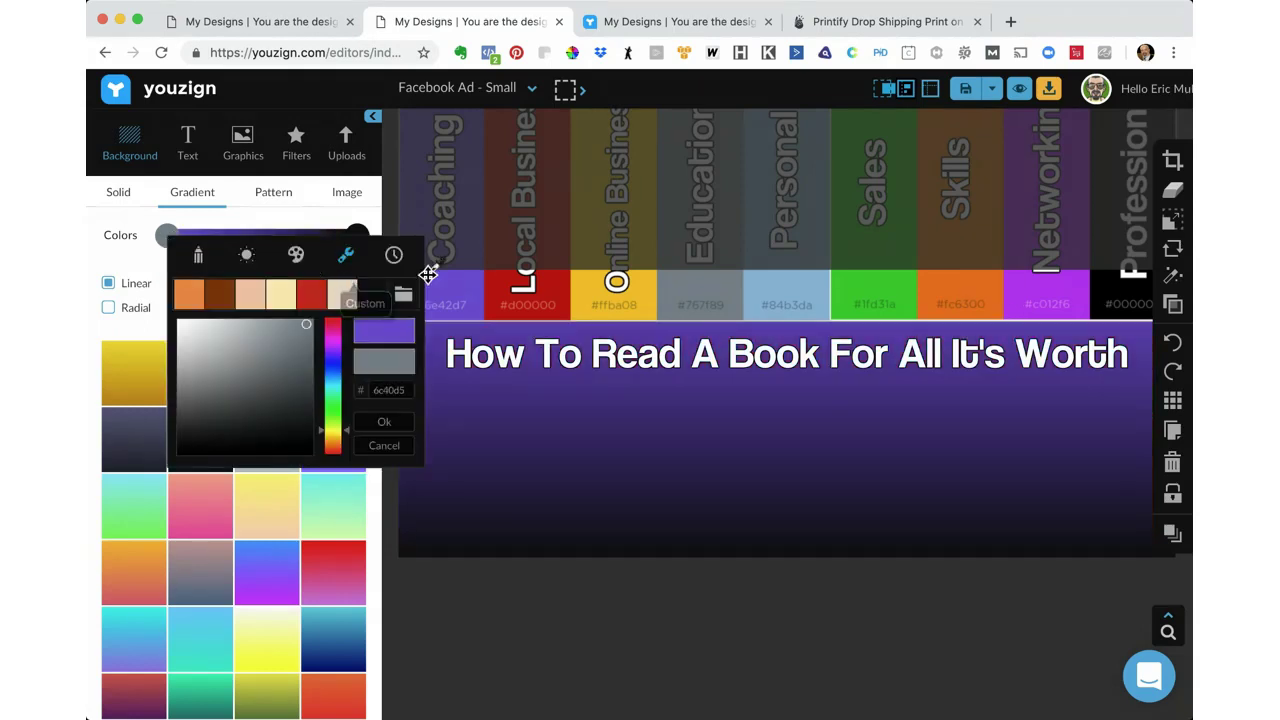
left_click(963, 305)
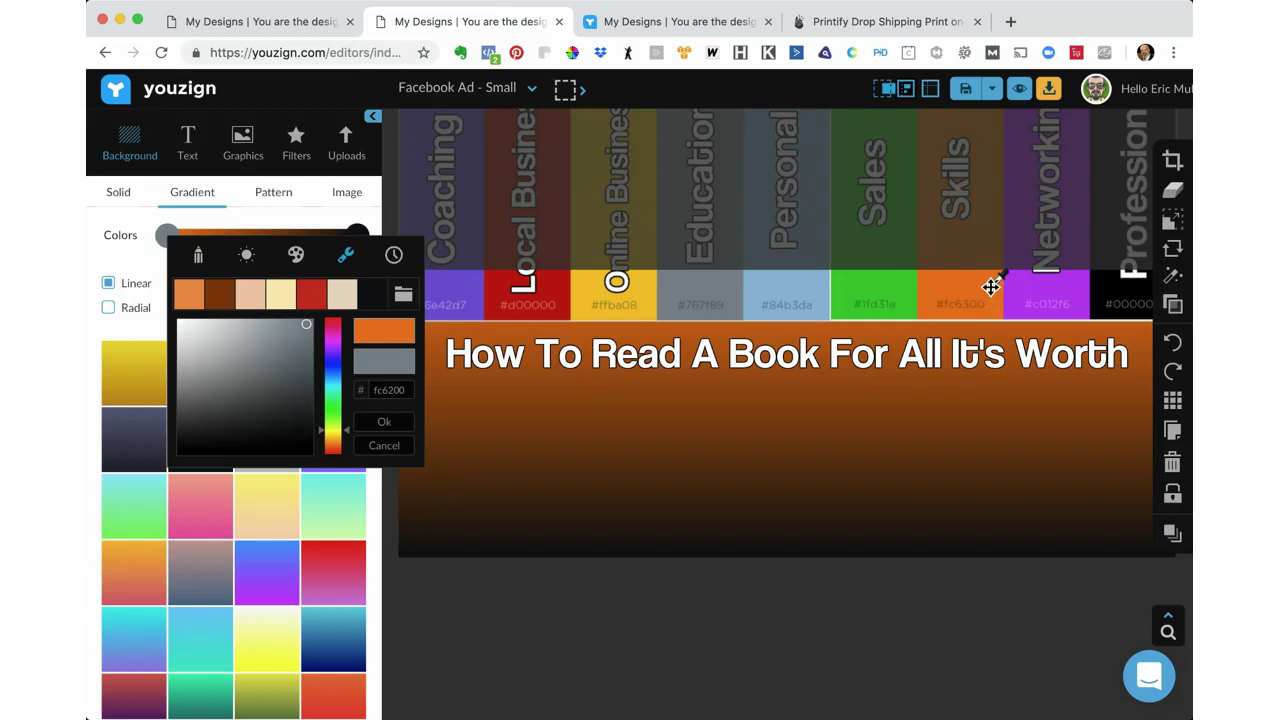
left_click(990, 287)
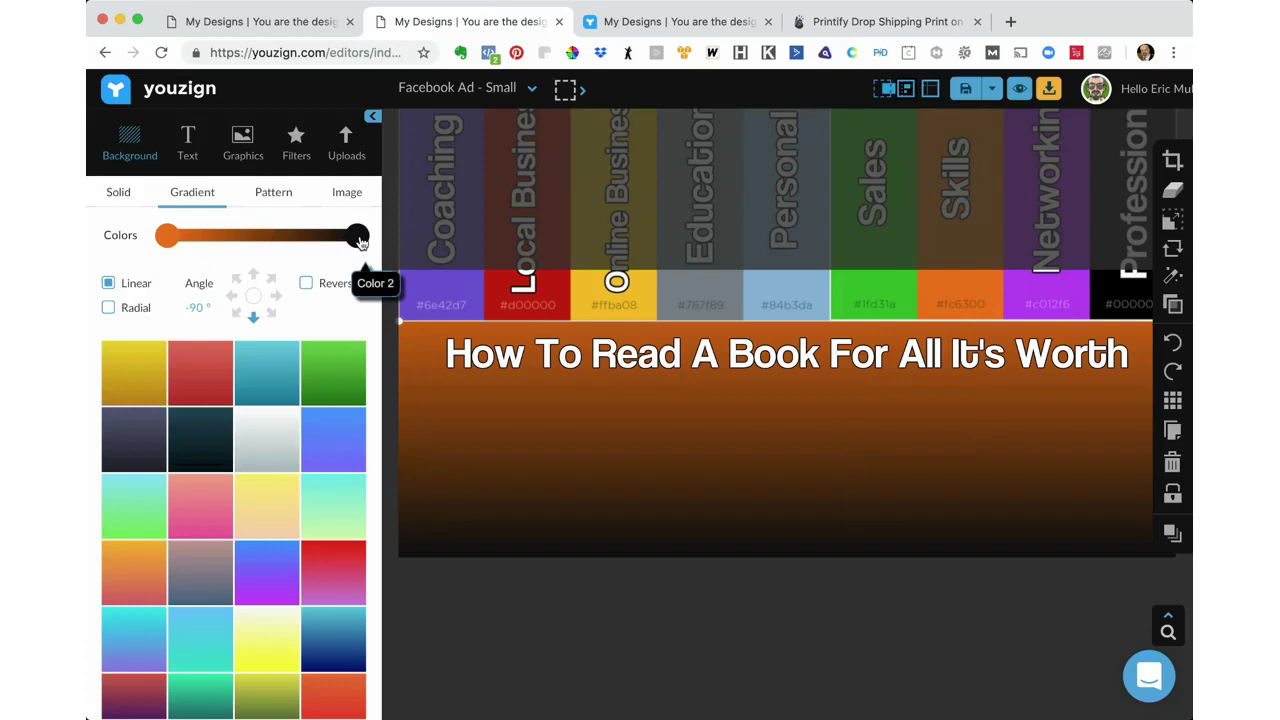
Delete the "How To Read A Book For All It's Worth" text from the design.
mouse_move(1017, 309)
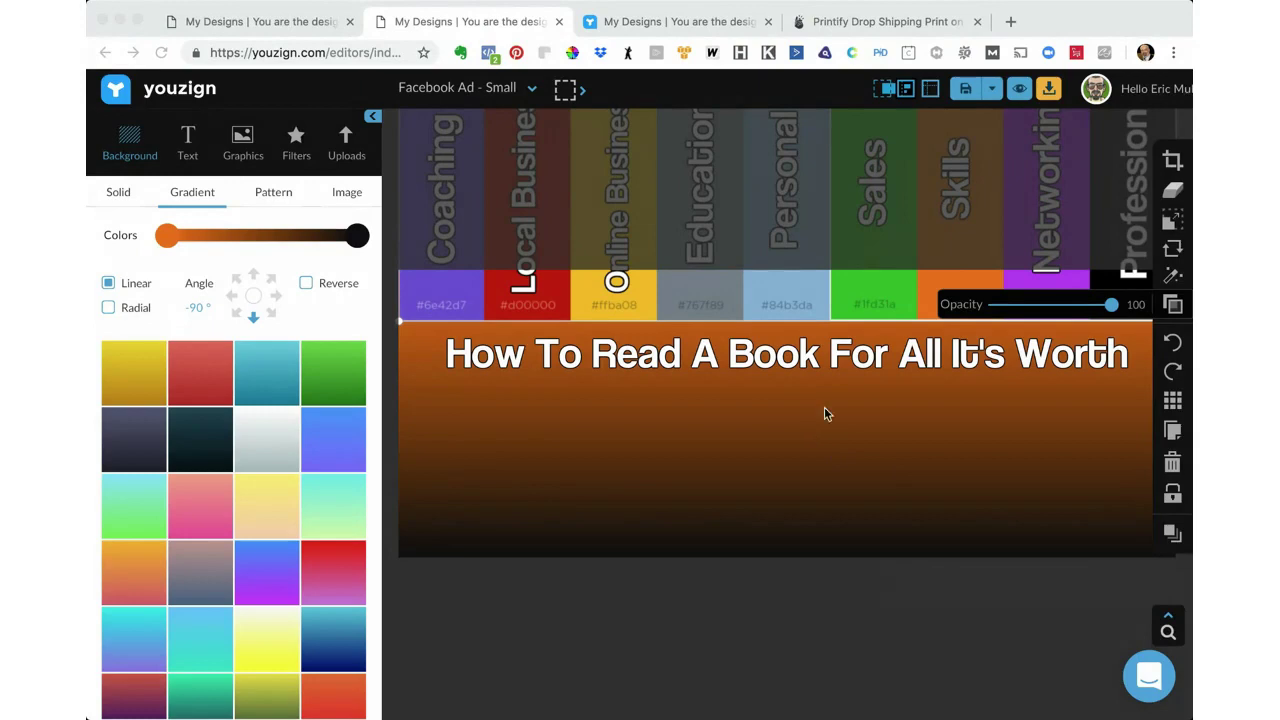
left_click(822, 356)
left_click(822, 356)
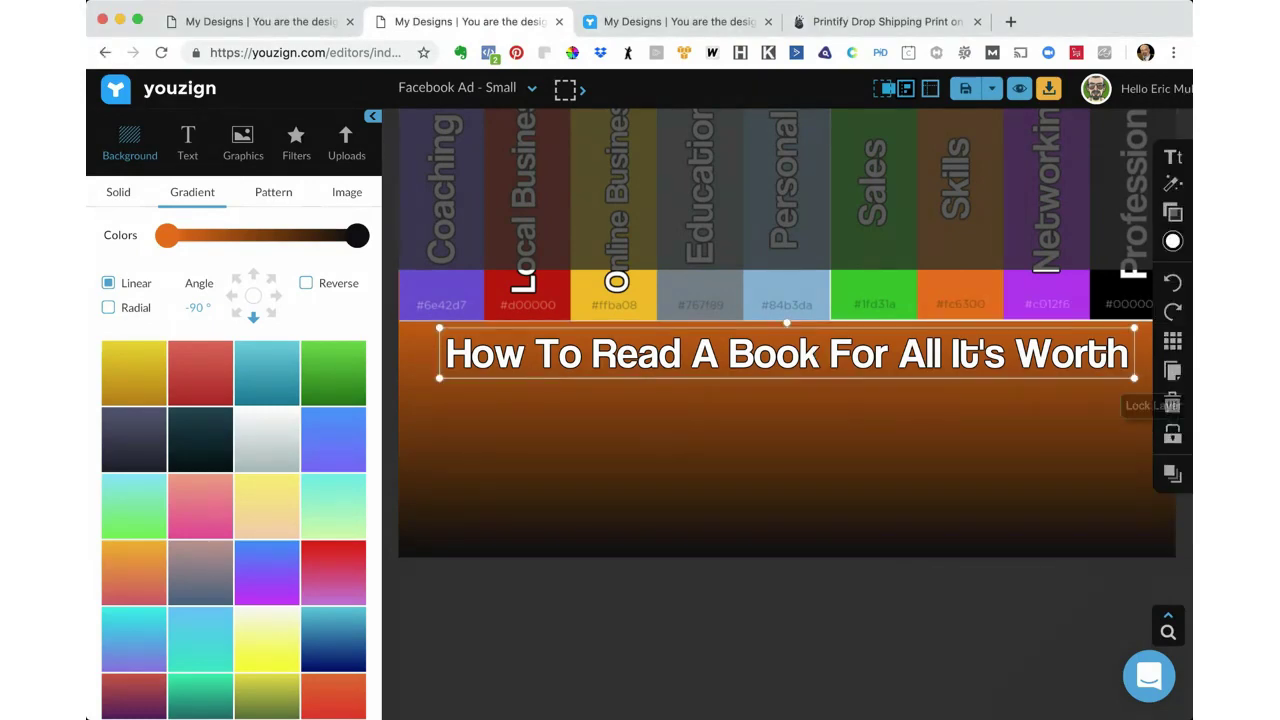
left_click(1173, 405)
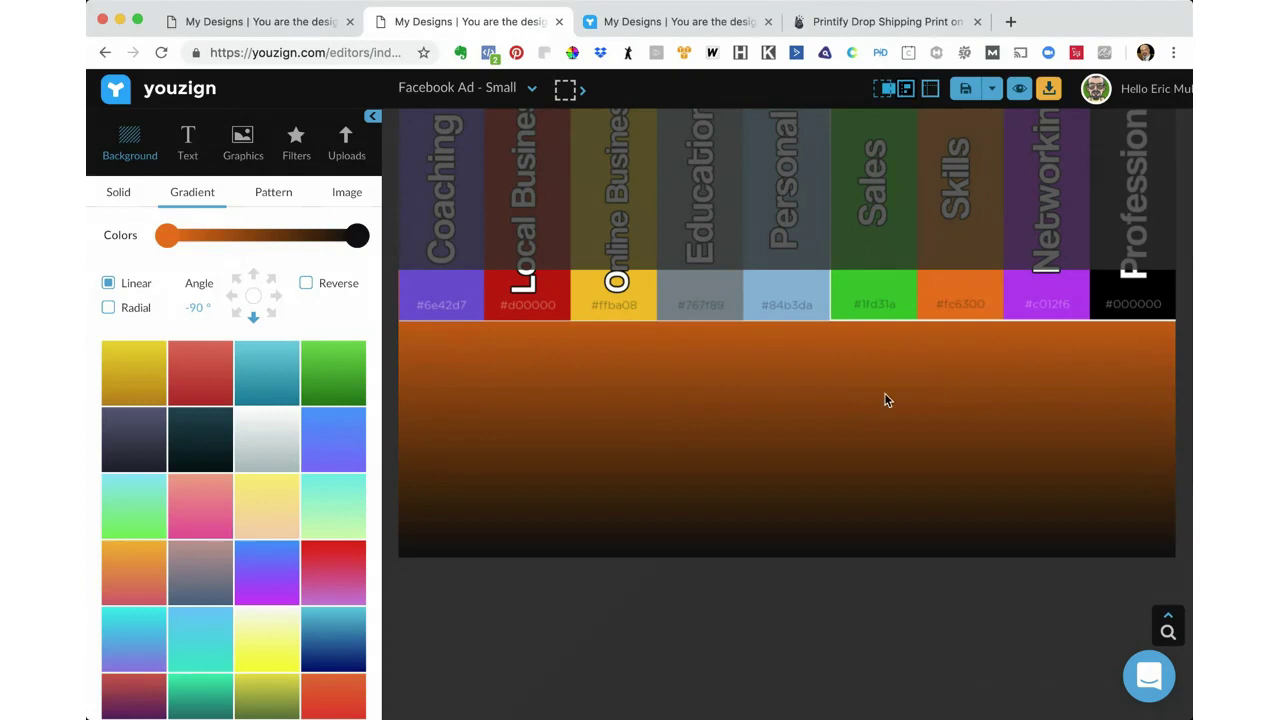
Switch the design to a custom size with a height of 1444 px and move the category strip down until it is fully visible.
left_click(450, 87)
left_click(450, 133)
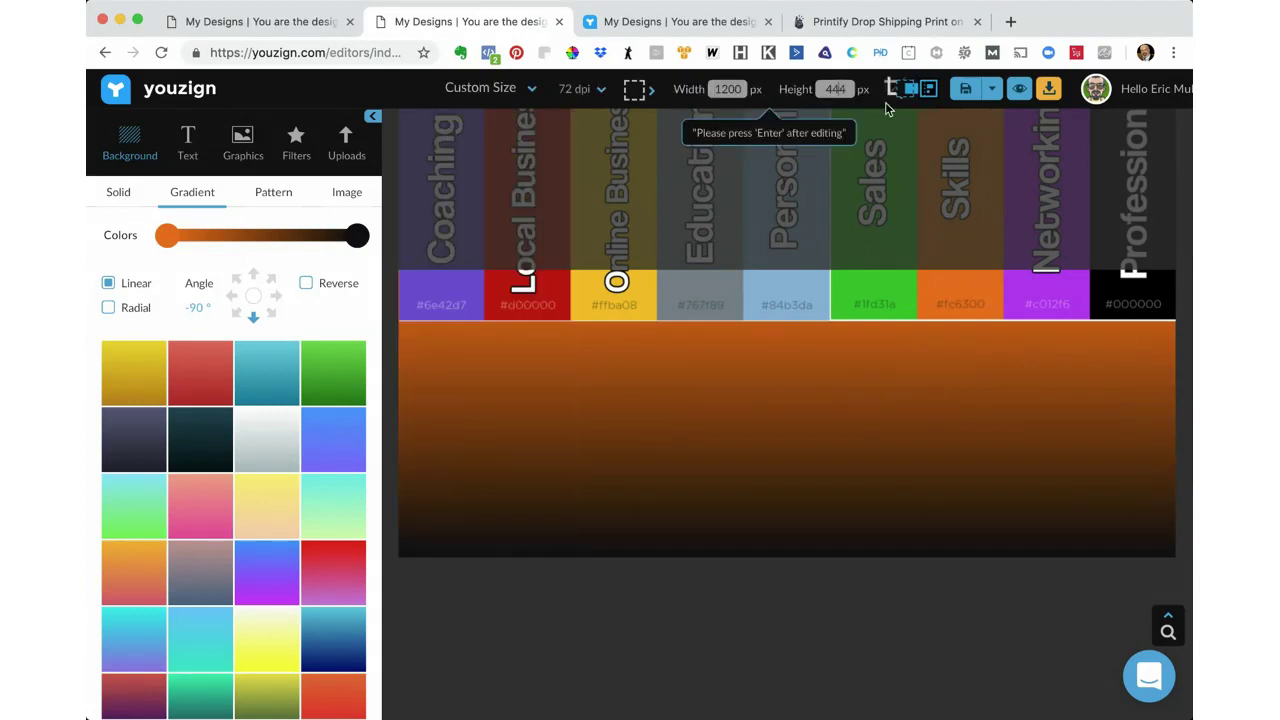
key("Return")
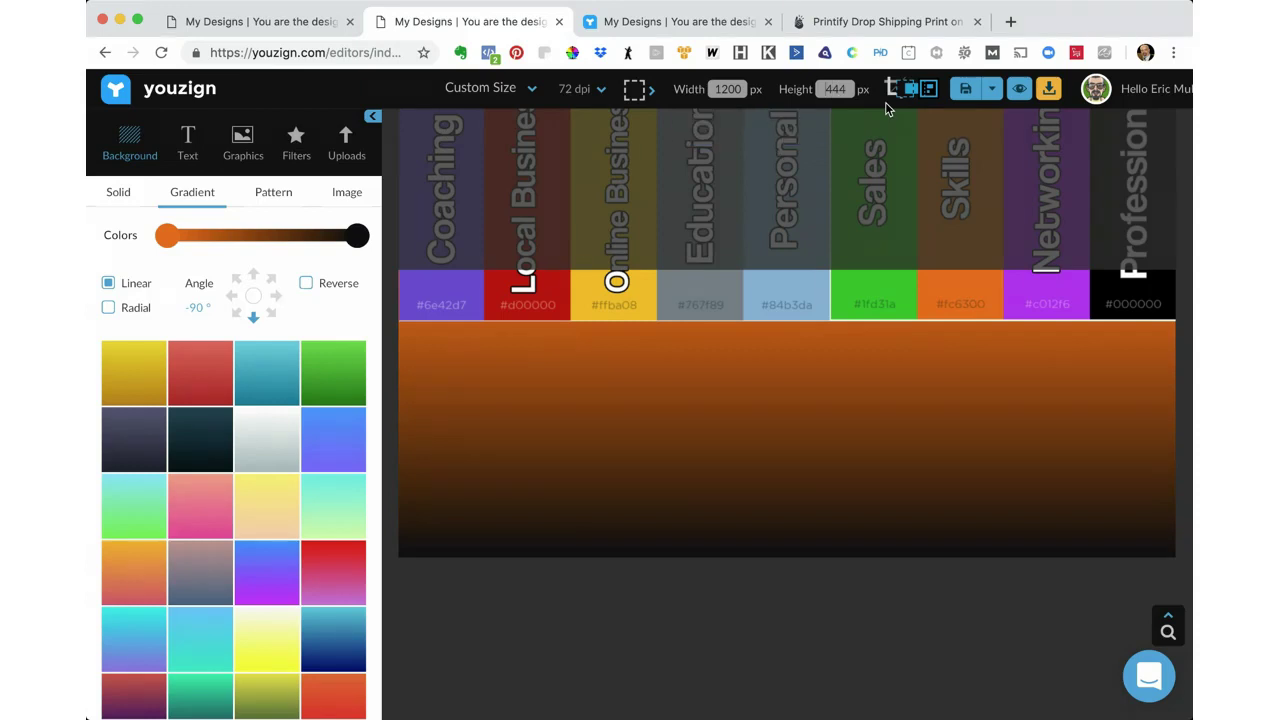
type("1")
key("Return")
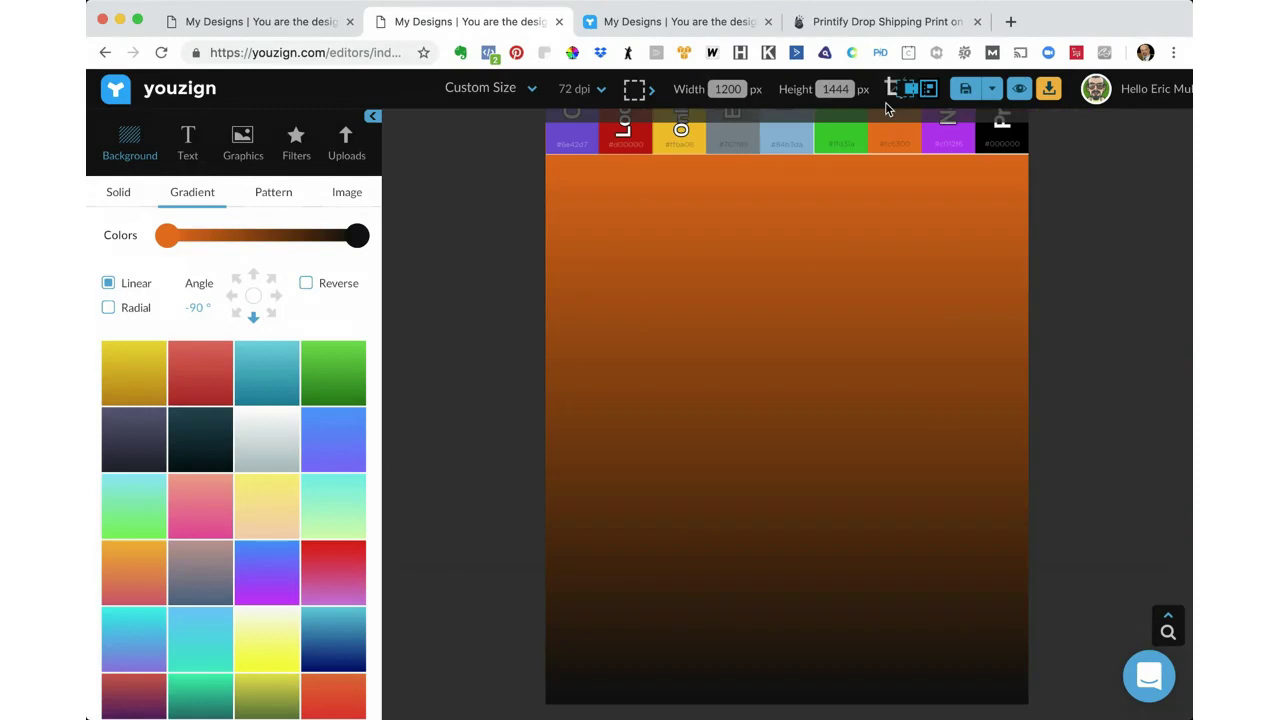
left_click_drag(909, 148, 906, 374)
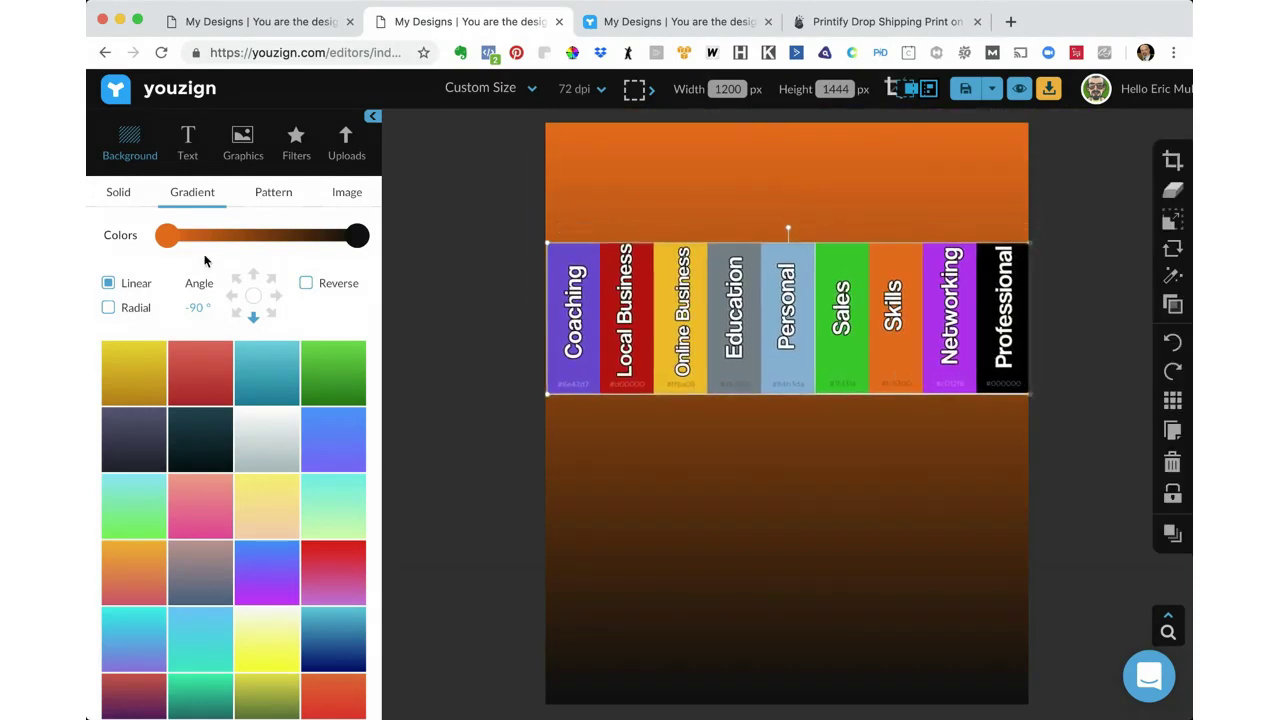
Look through the saved graphic groups and the vector graphics categories, and deselect the category strip.
left_click(240, 135)
left_click(342, 196)
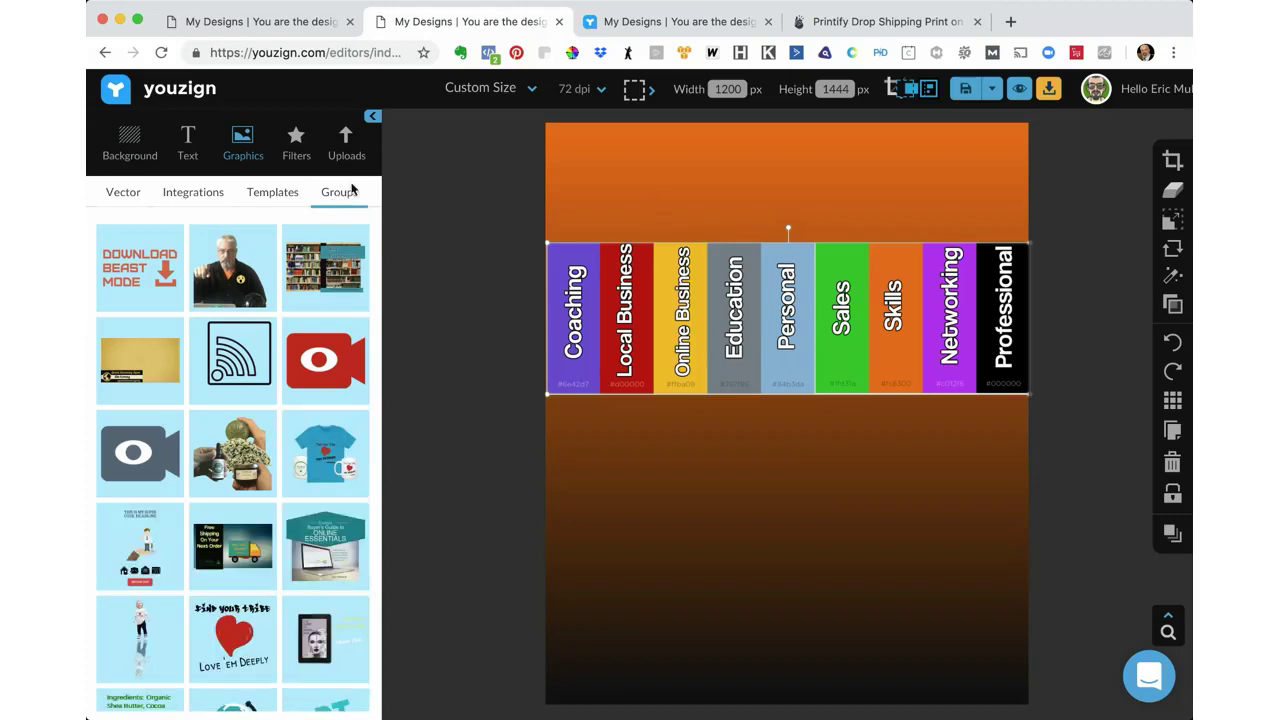
left_click(132, 195)
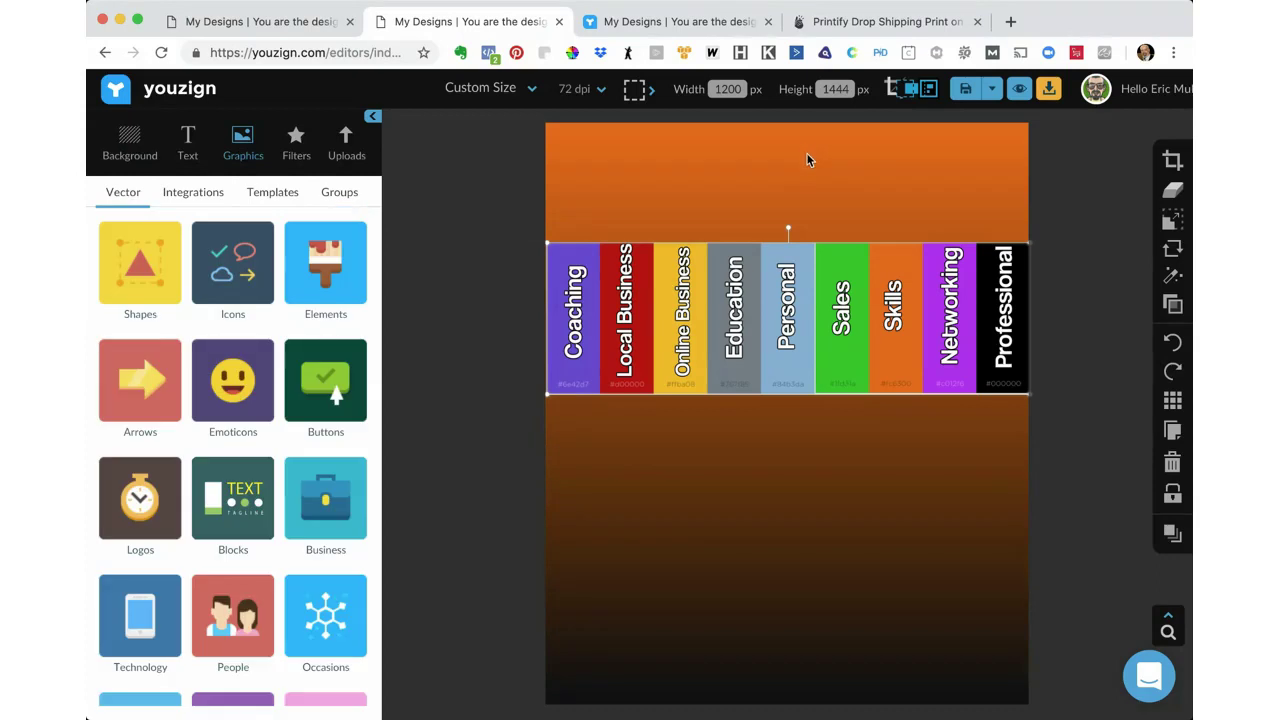
left_click(807, 155)
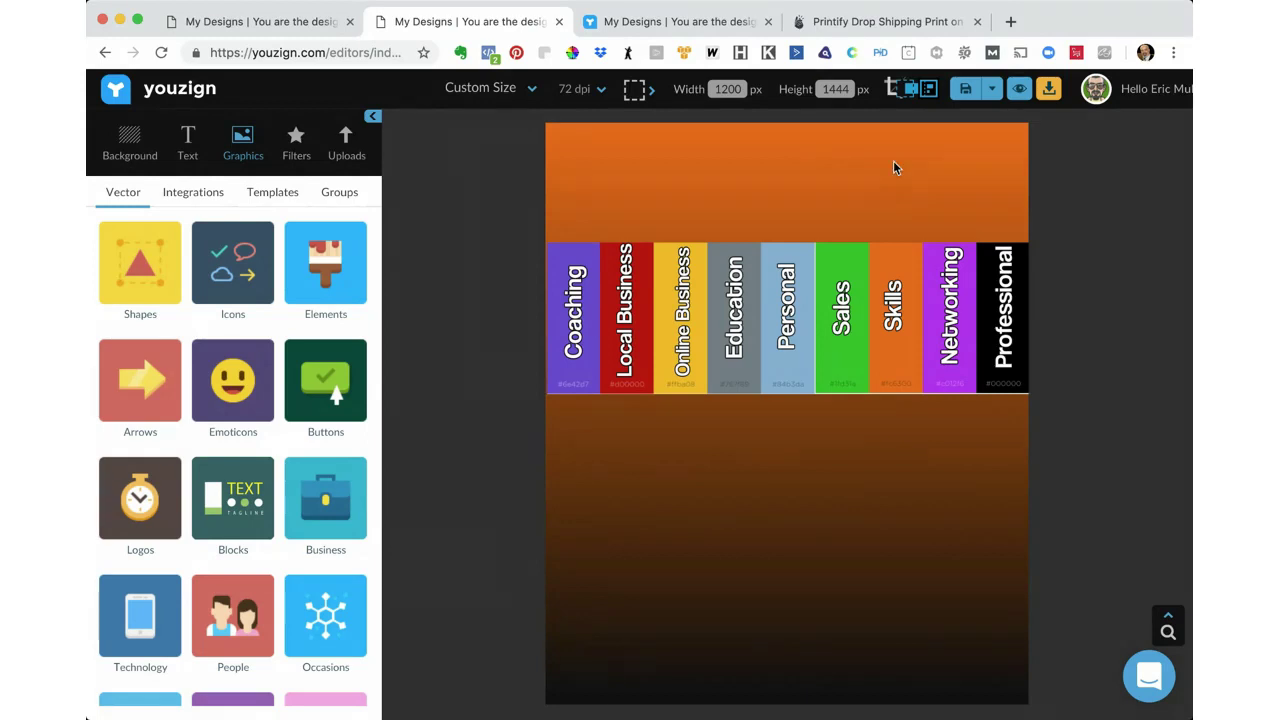
Replace the gradient background with a solid background set to transparent.
left_click(138, 145)
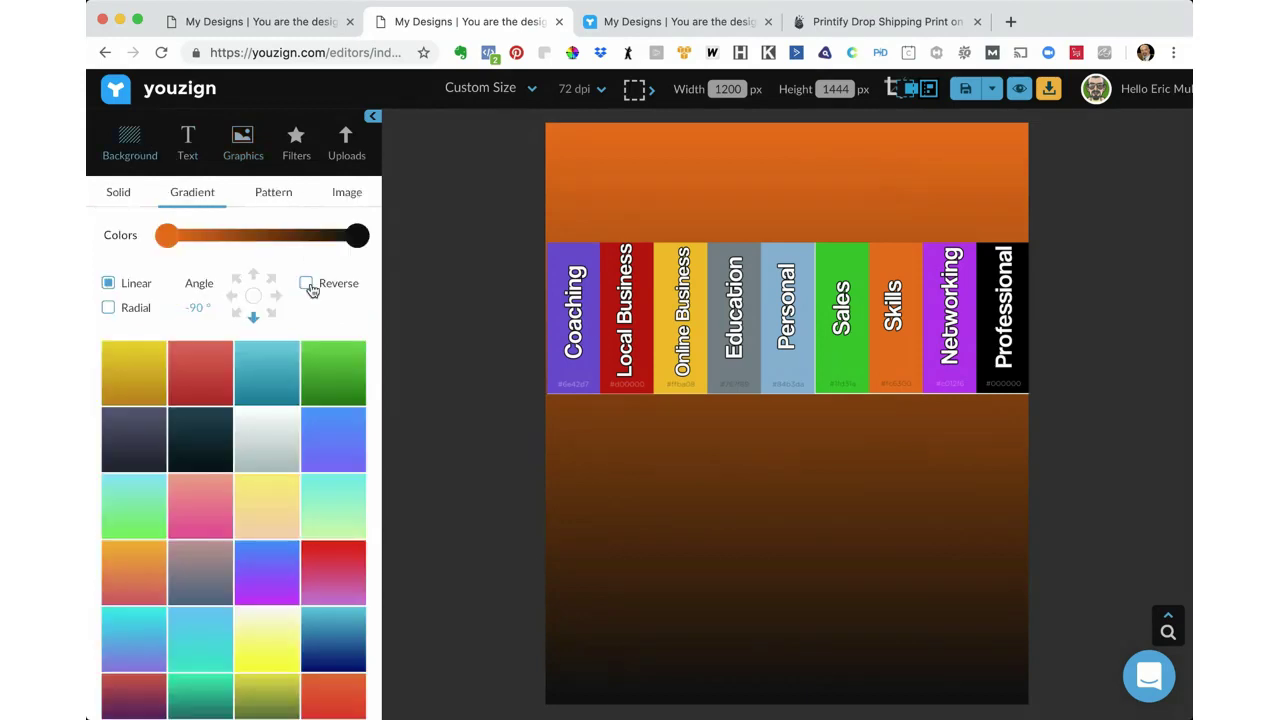
left_click(120, 195)
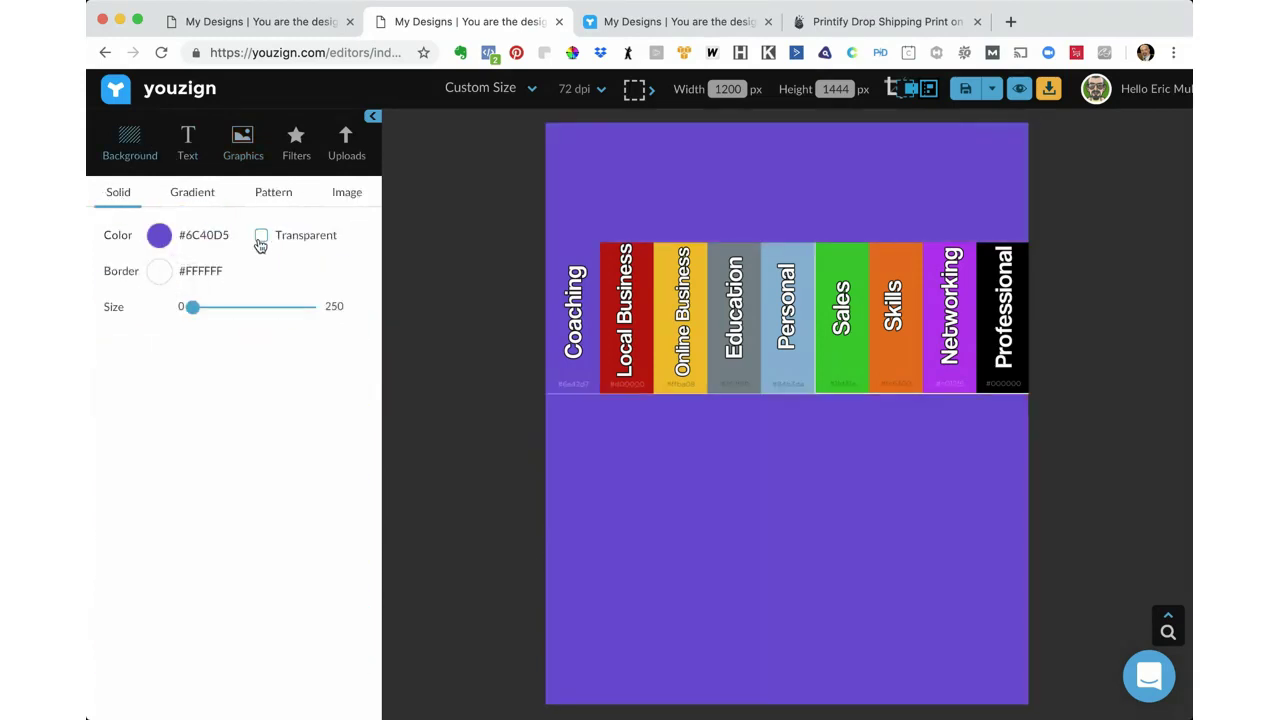
left_click(260, 238)
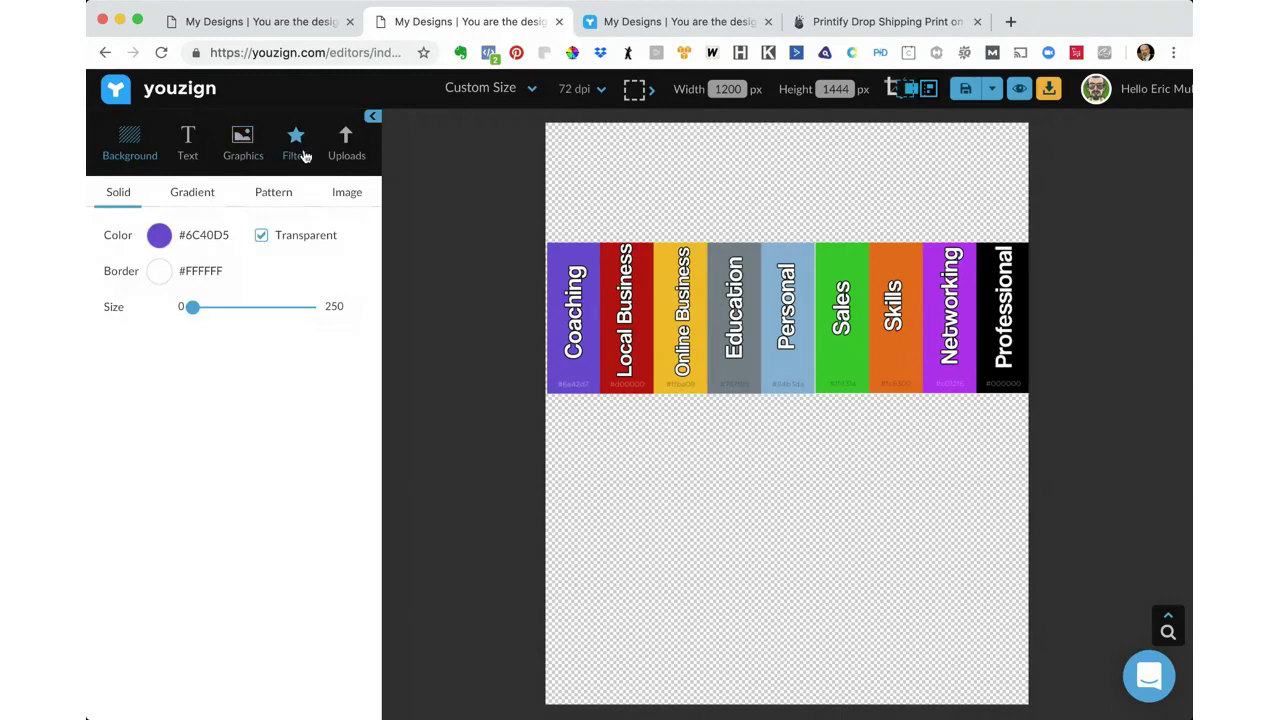
Add the uploaded stack-of-books image below the category strip, then delete it from the design.
left_click(355, 160)
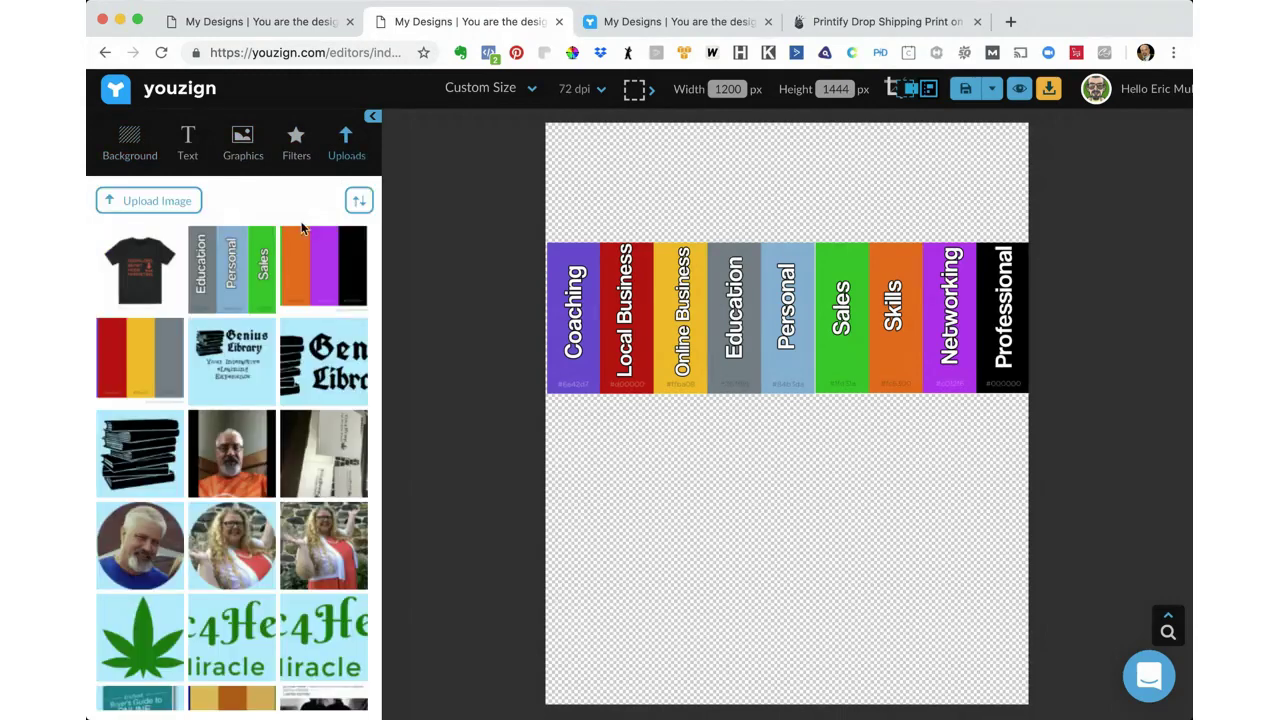
left_click(150, 443)
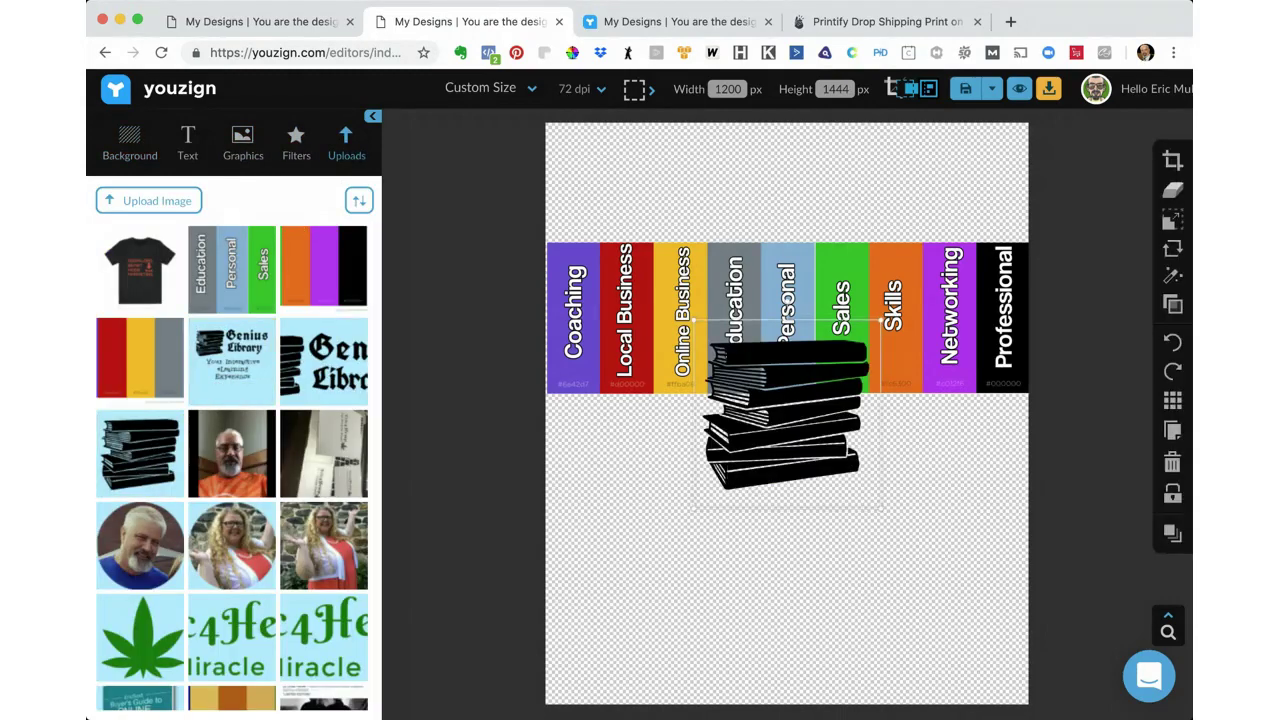
left_click_drag(803, 383, 803, 490)
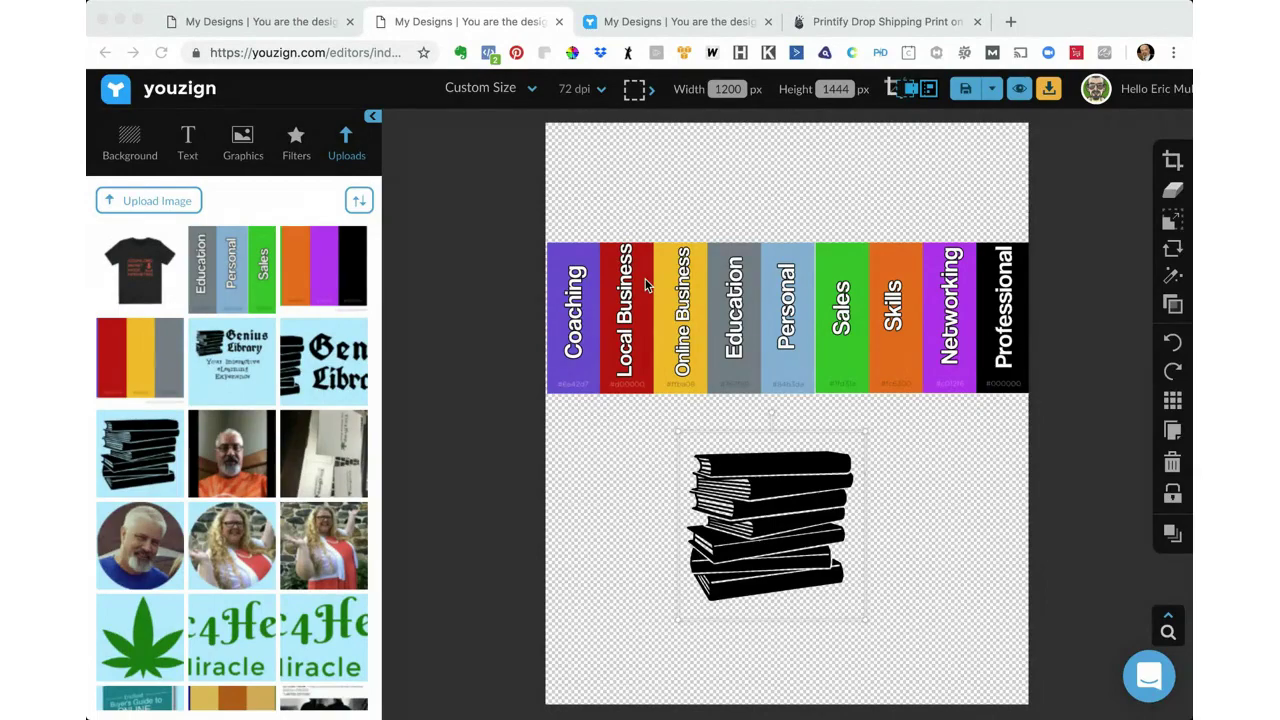
left_click(758, 465)
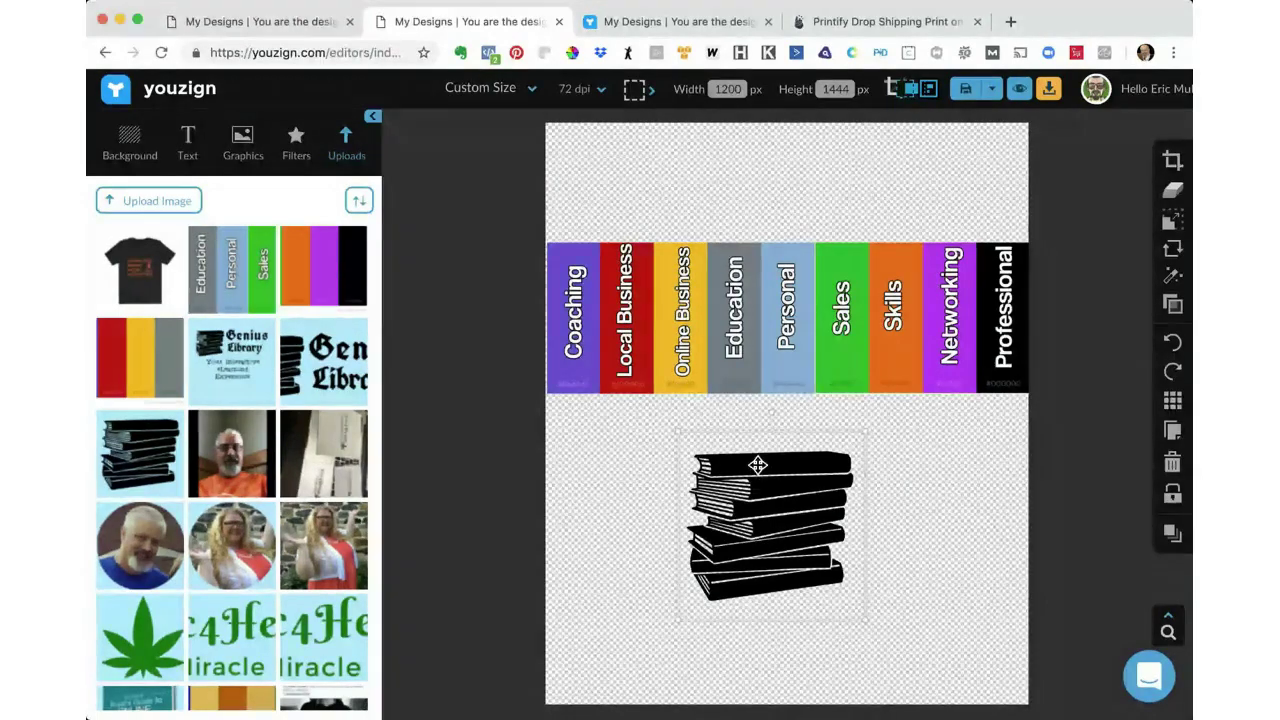
left_click(1172, 462)
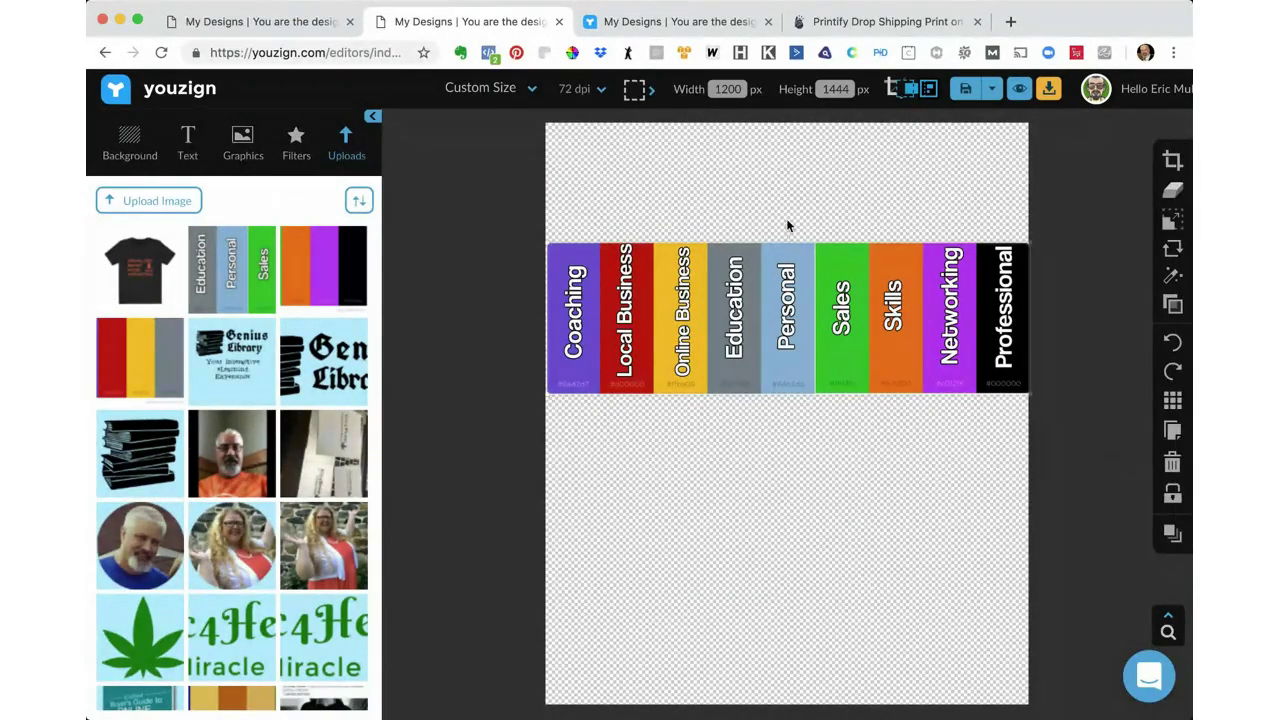
Rotate the category strip a quarter turn clockwise so it stands vertically with Coaching uppermost and its labels reading horizontally.
left_click_drag(786, 222, 858, 316)
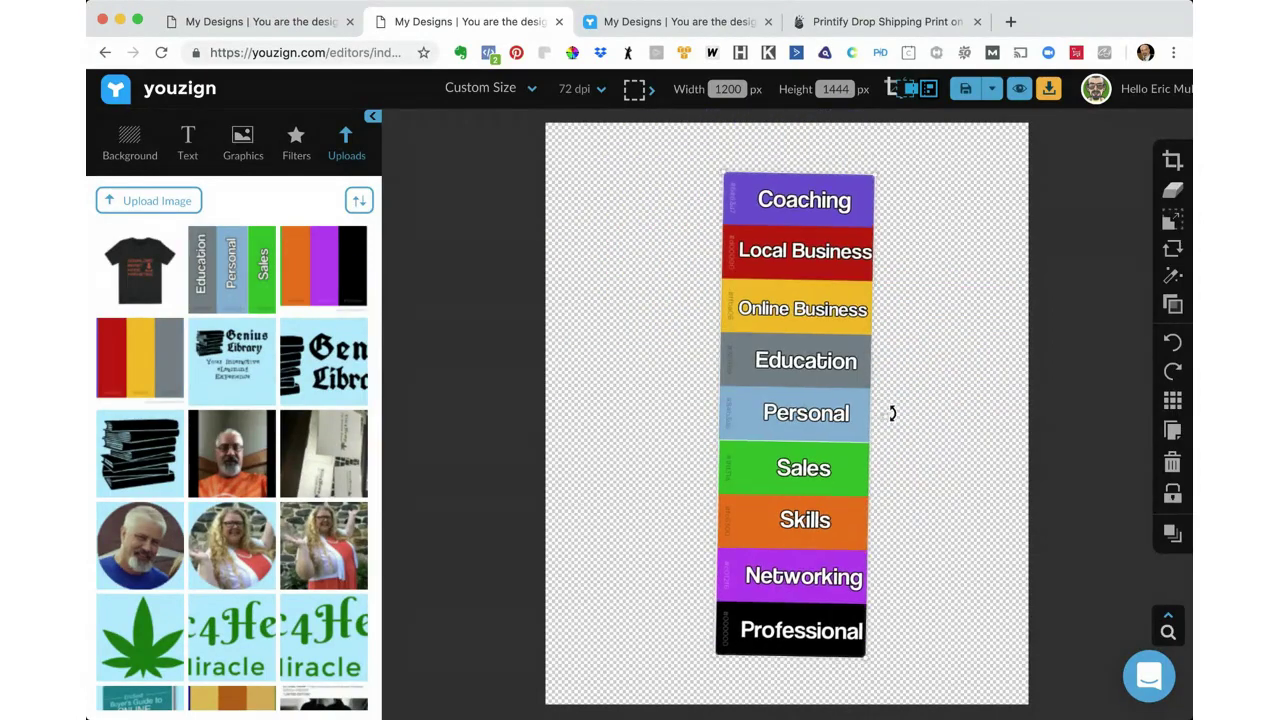
left_click_drag(892, 413, 890, 413)
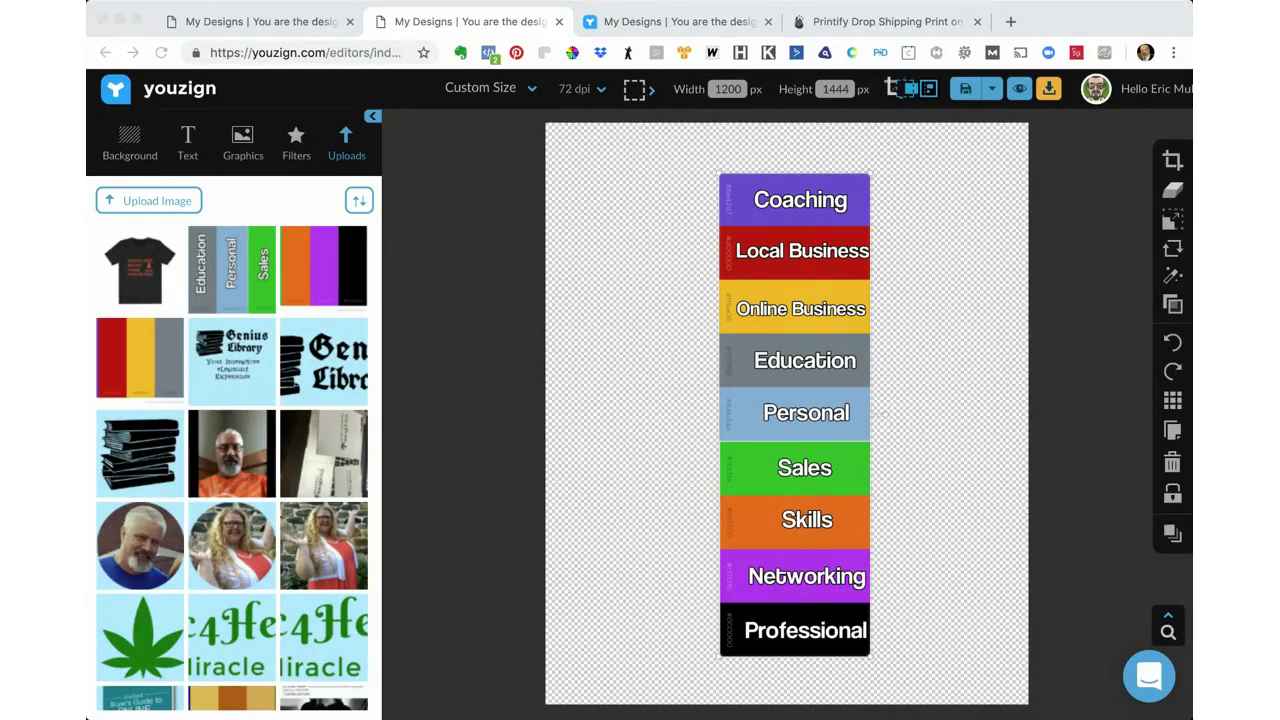
left_click(872, 268)
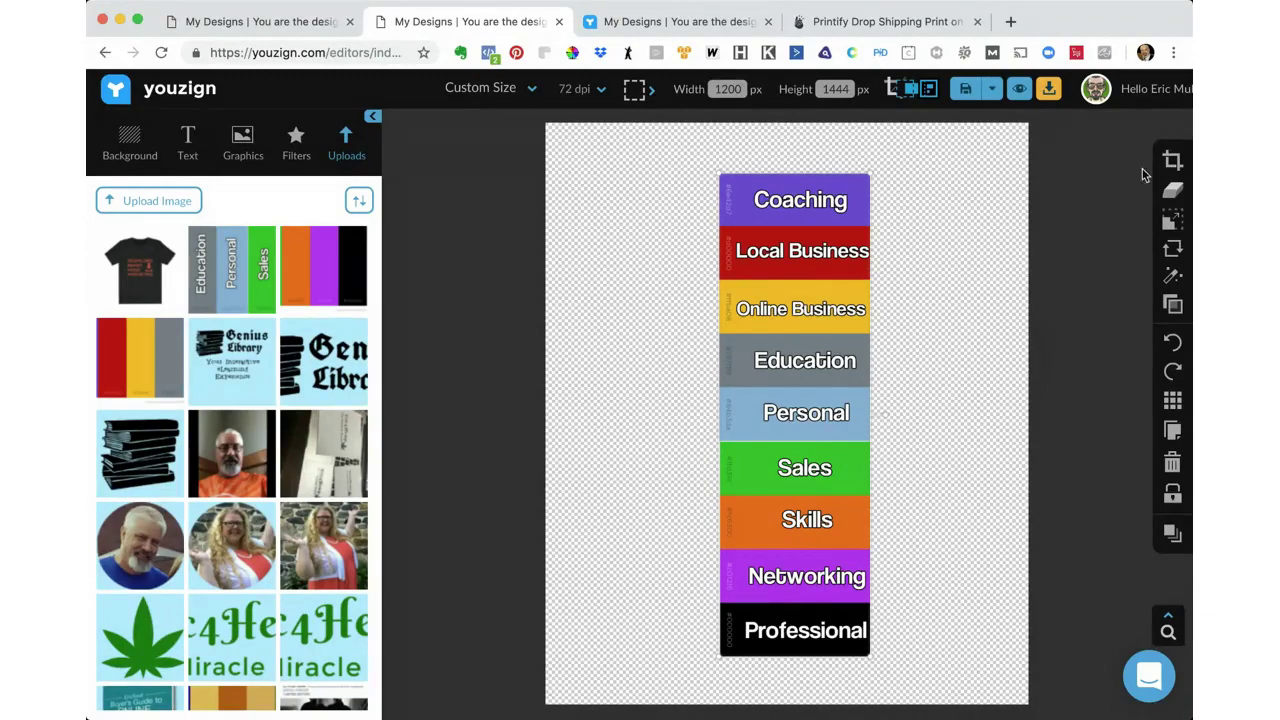
Start cropping the category strip with a square crop area placed and resized over the upper part of the Coaching section.
left_click(1172, 161)
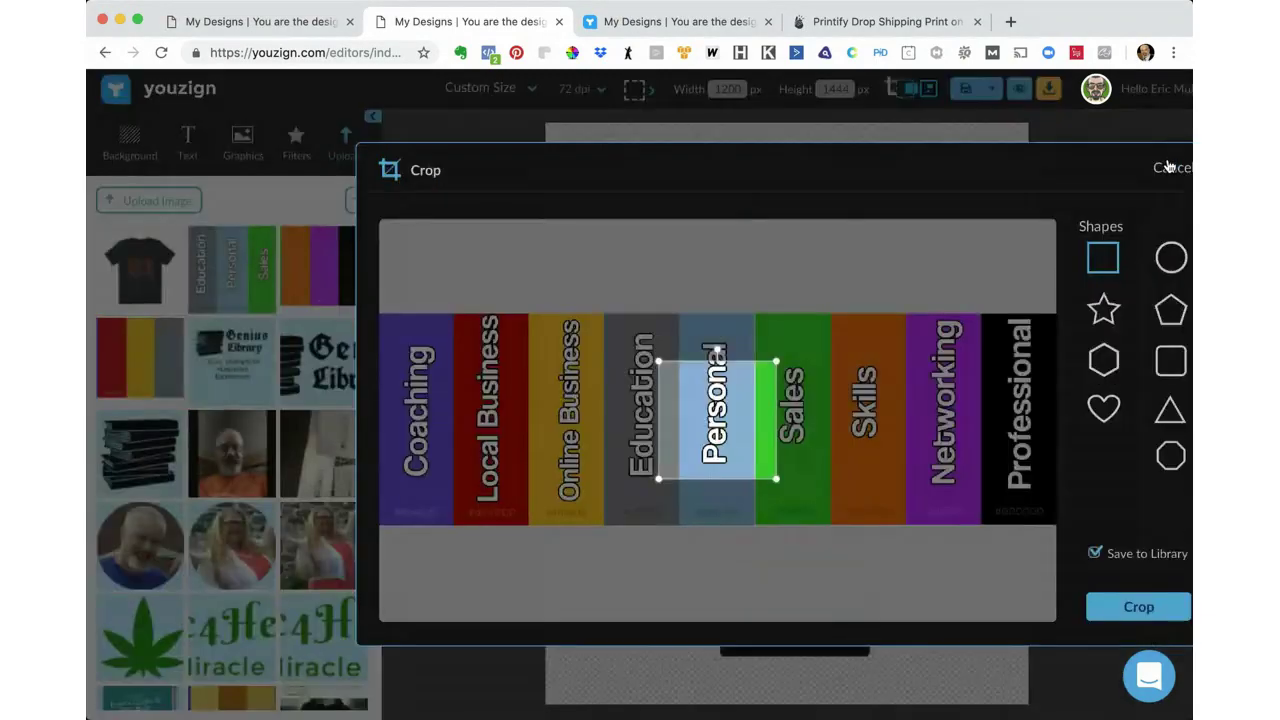
left_click_drag(720, 376, 443, 335)
left_click_drag(490, 432, 489, 422)
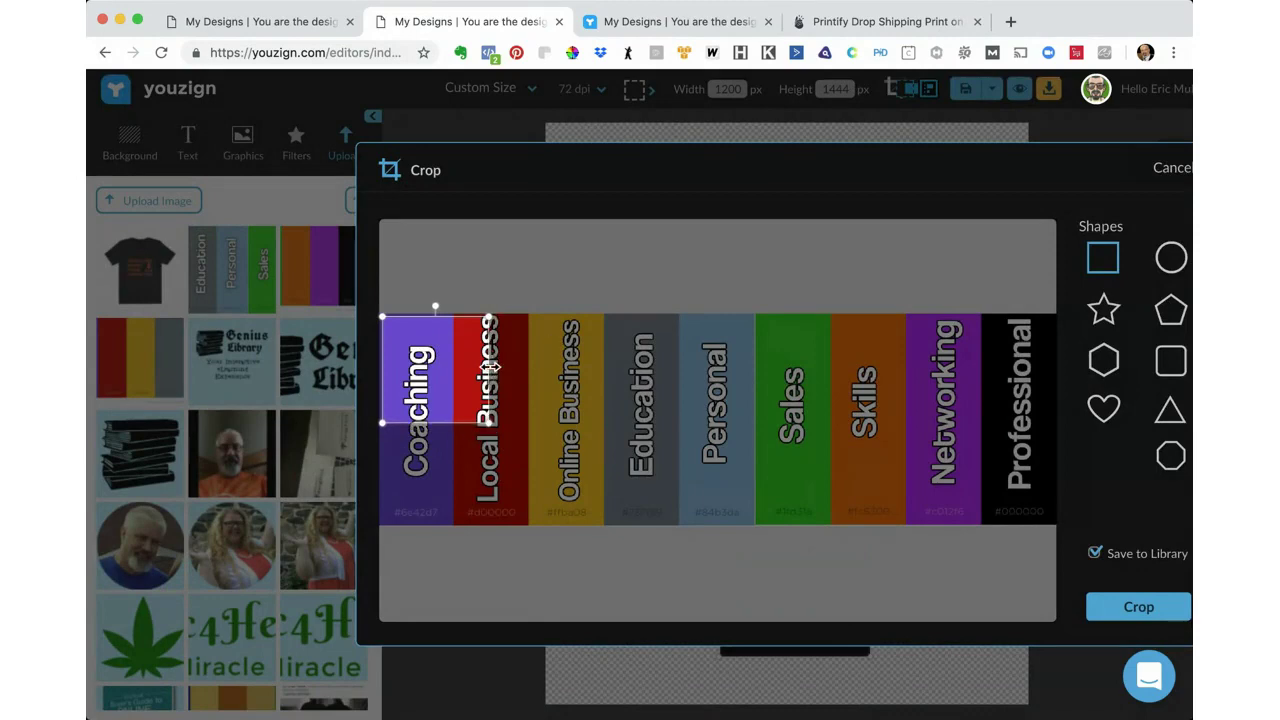
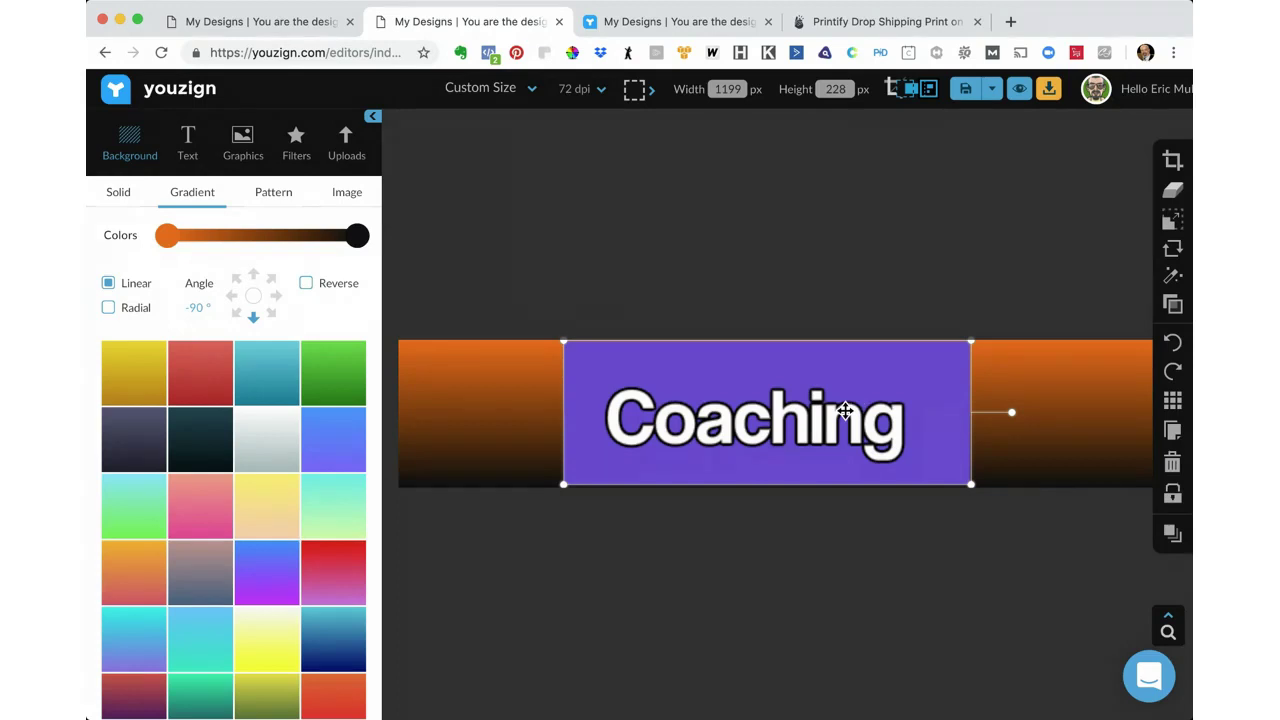
Replace the banner's gradient background with the solid color #6C40D5 and turn transparency off.
left_click(118, 193)
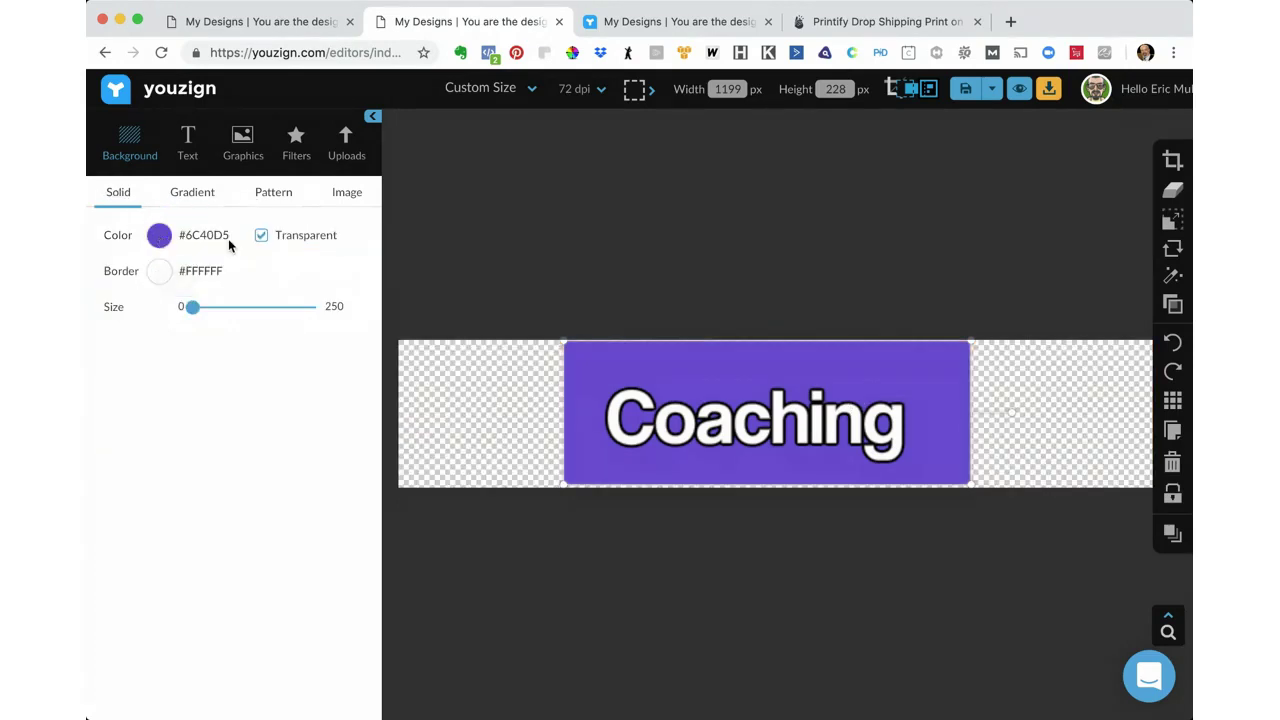
left_click(259, 237)
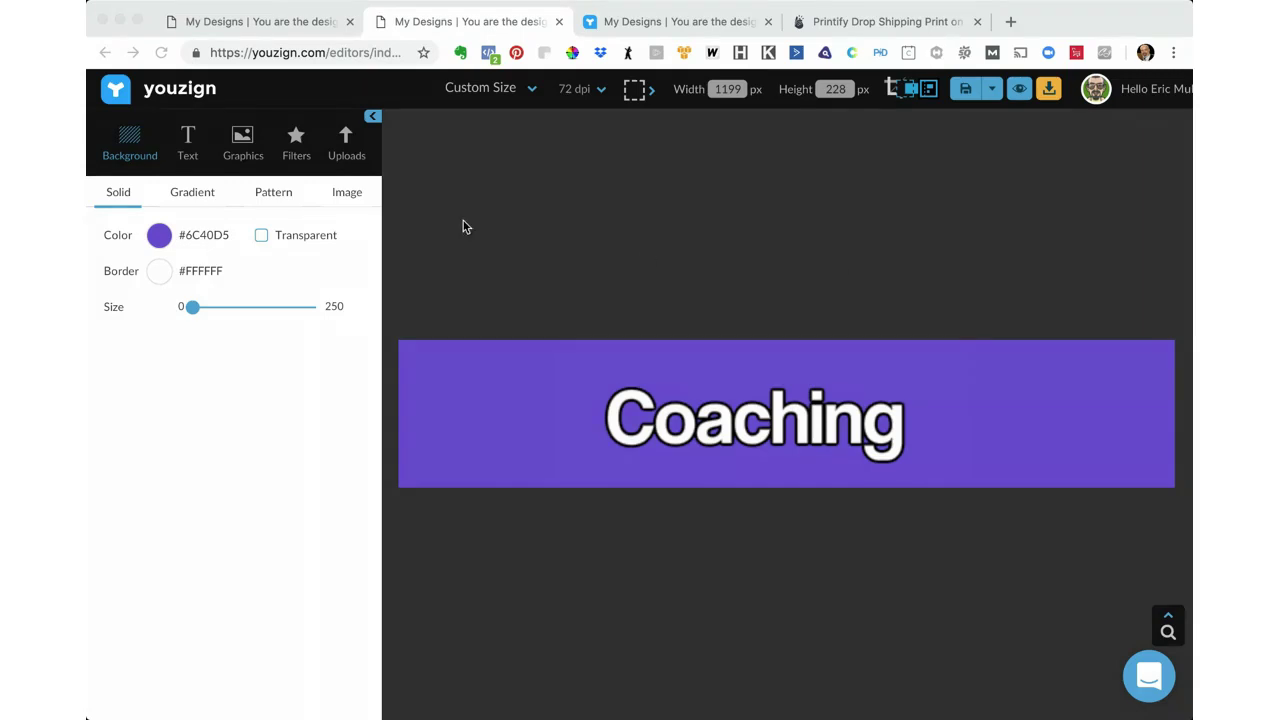
Place the uploaded stack-of-books image beside the Coaching text on the banner, then delete it.
left_click(345, 158)
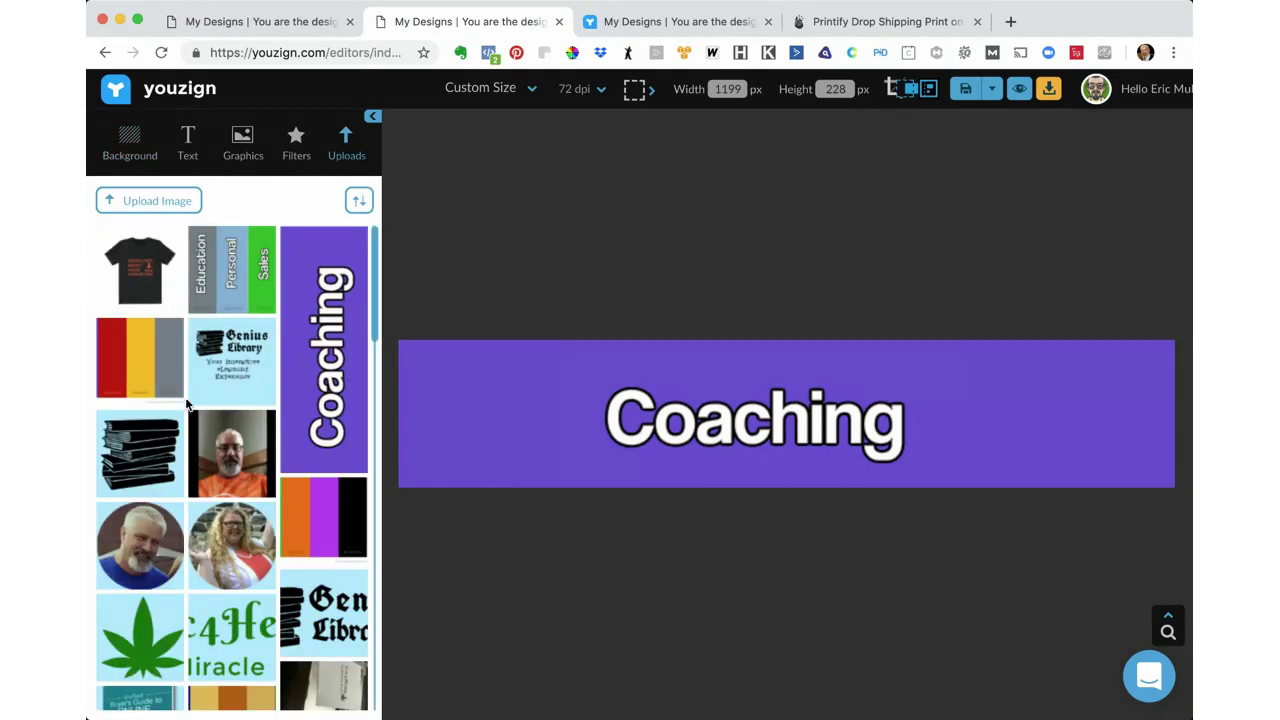
left_click(135, 450)
left_click_drag(770, 432, 533, 432)
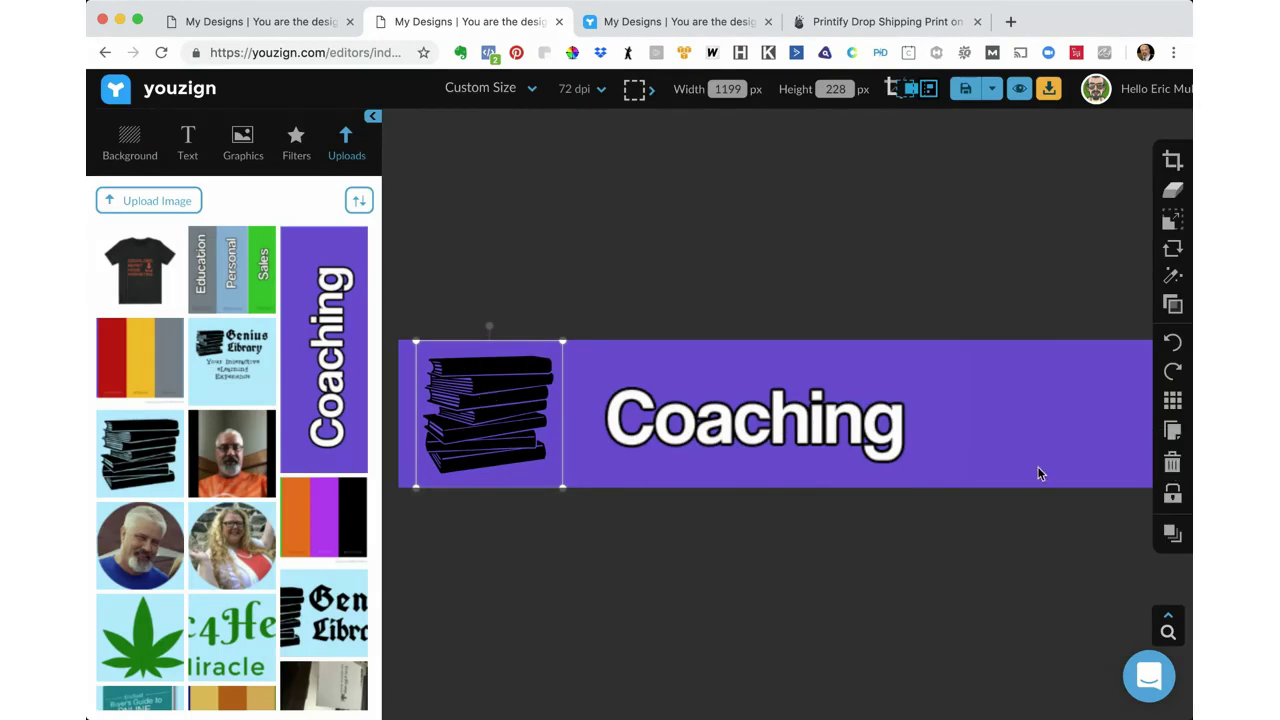
left_click(1172, 461)
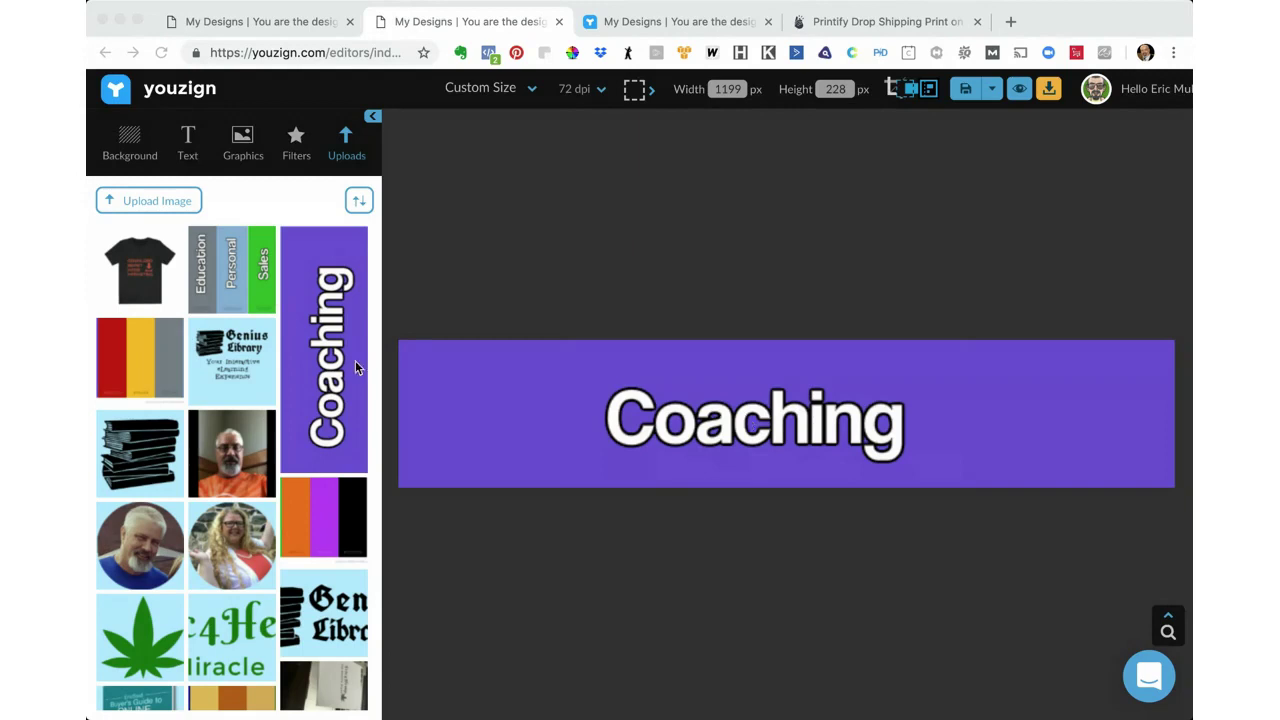
Add the uploaded nine-category strip over the Coaching banner, then delete it.
left_click(226, 270)
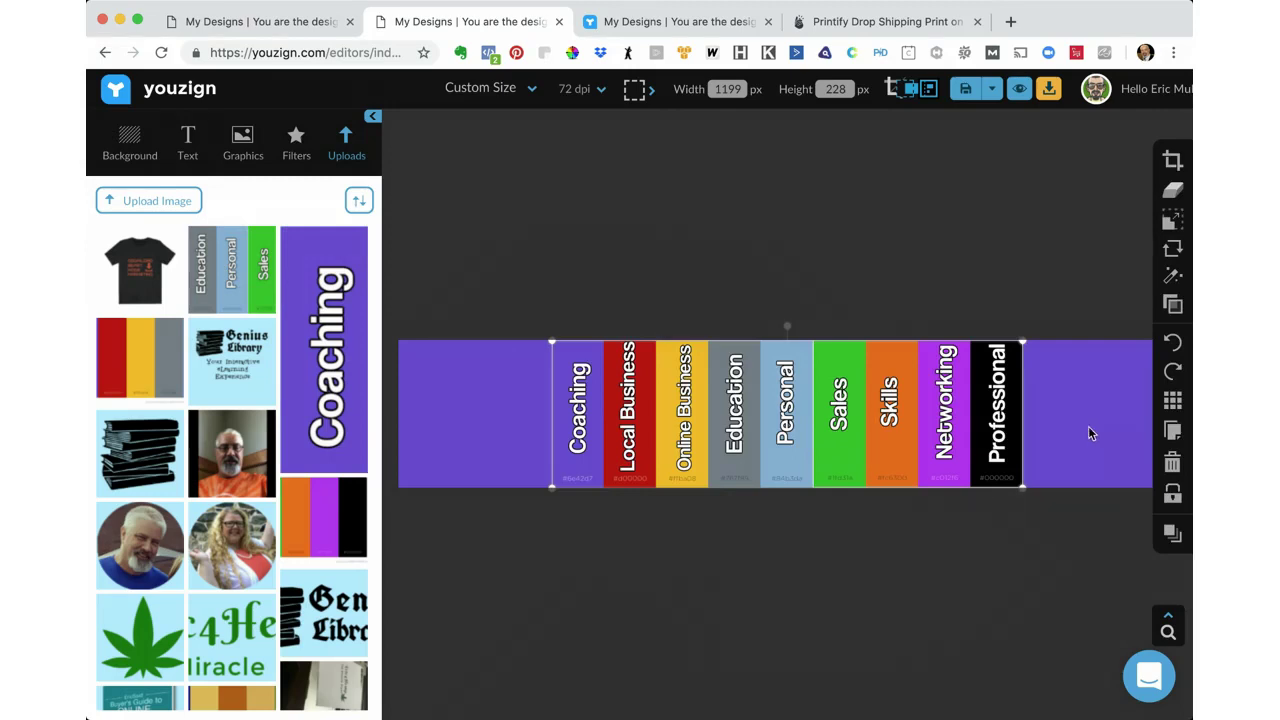
left_click(1110, 399)
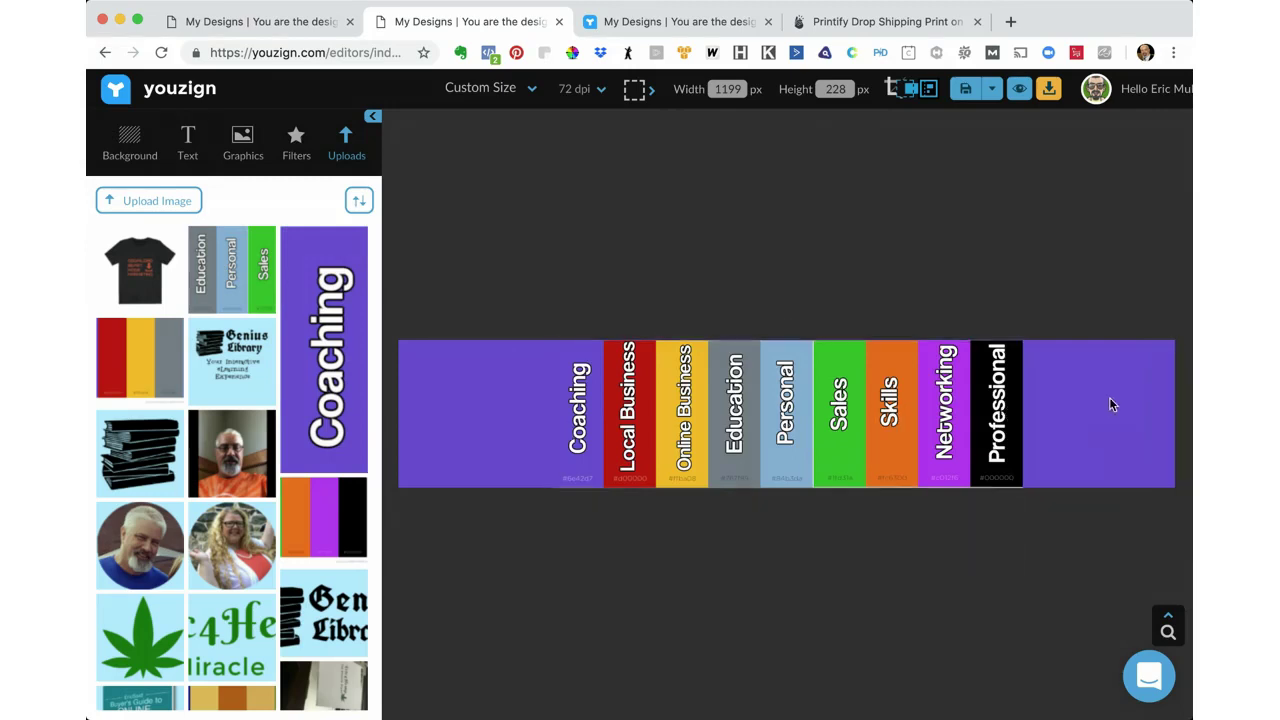
left_click(813, 400)
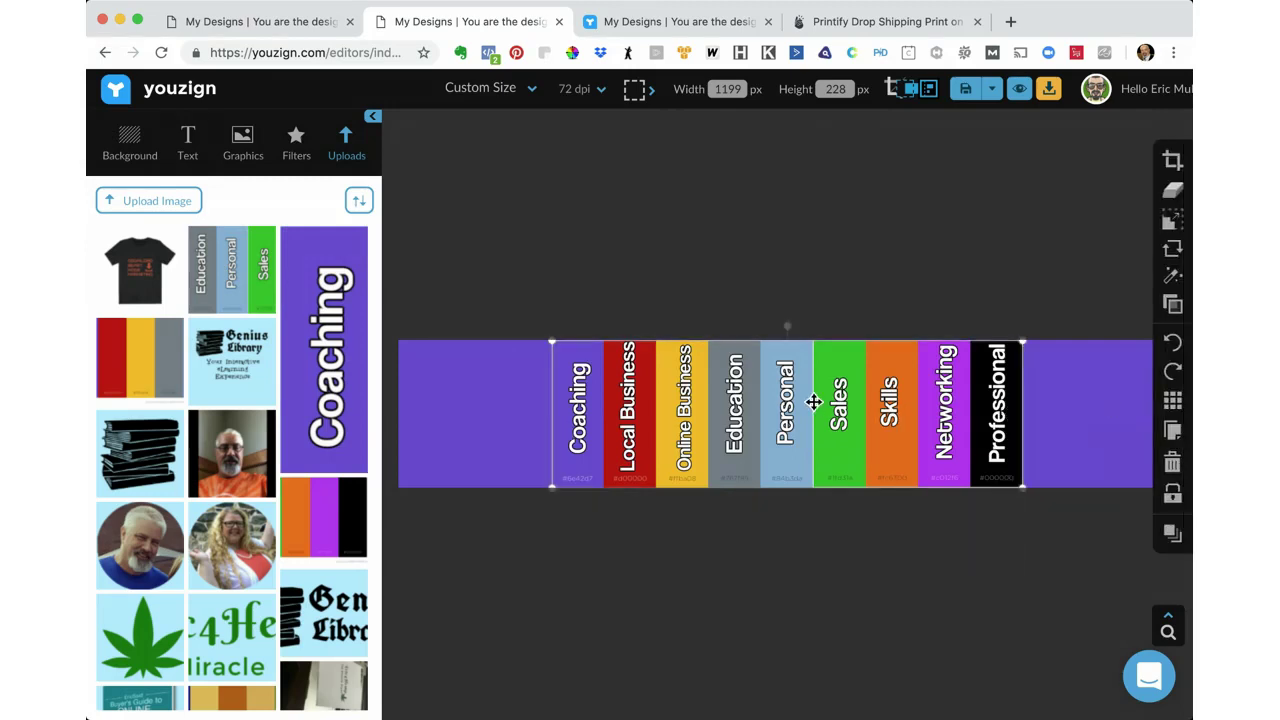
left_click(1172, 462)
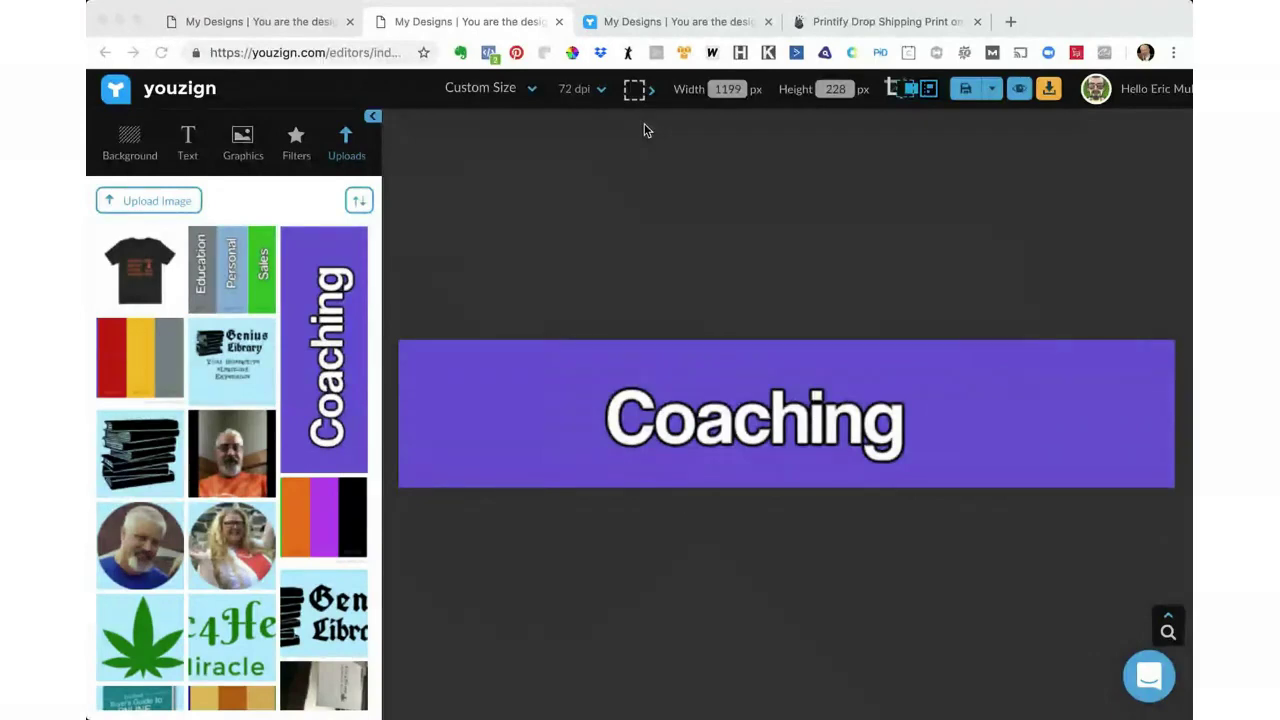
Switch to the Facebook Ad - Medium design and bring the bicycle photo in front of the black gradient overlay.
left_click(276, 24)
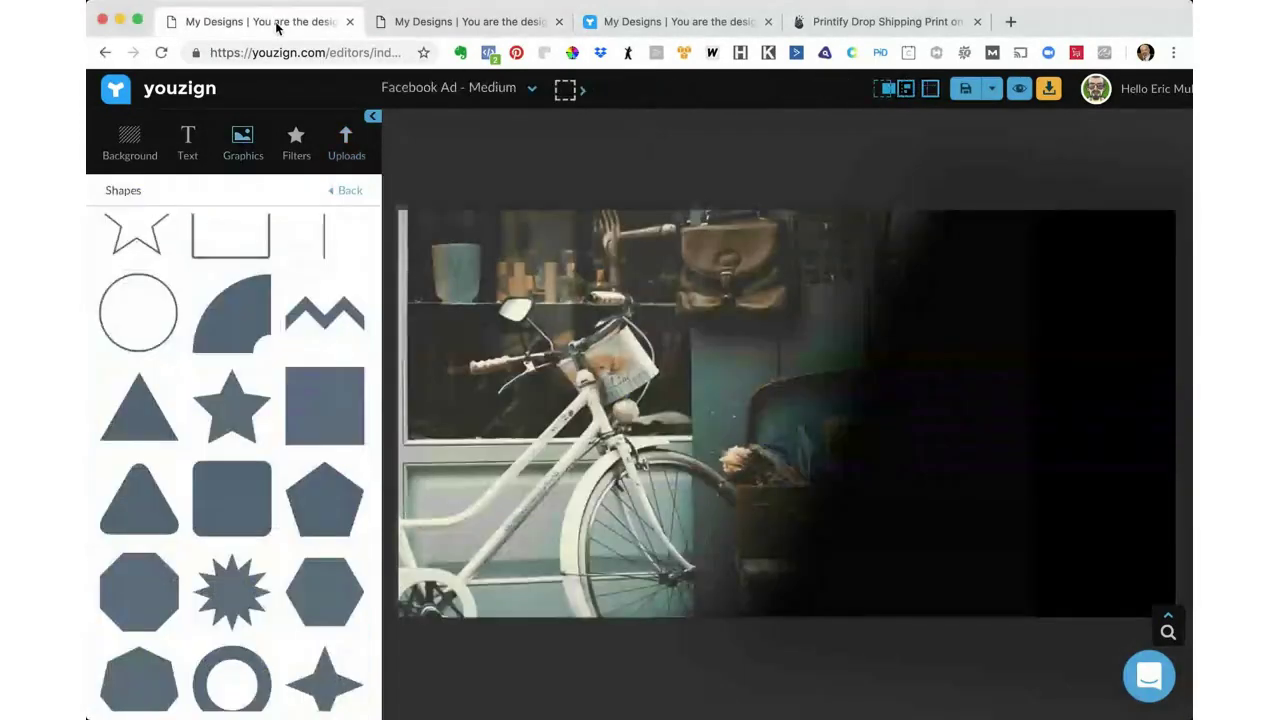
left_click(608, 250)
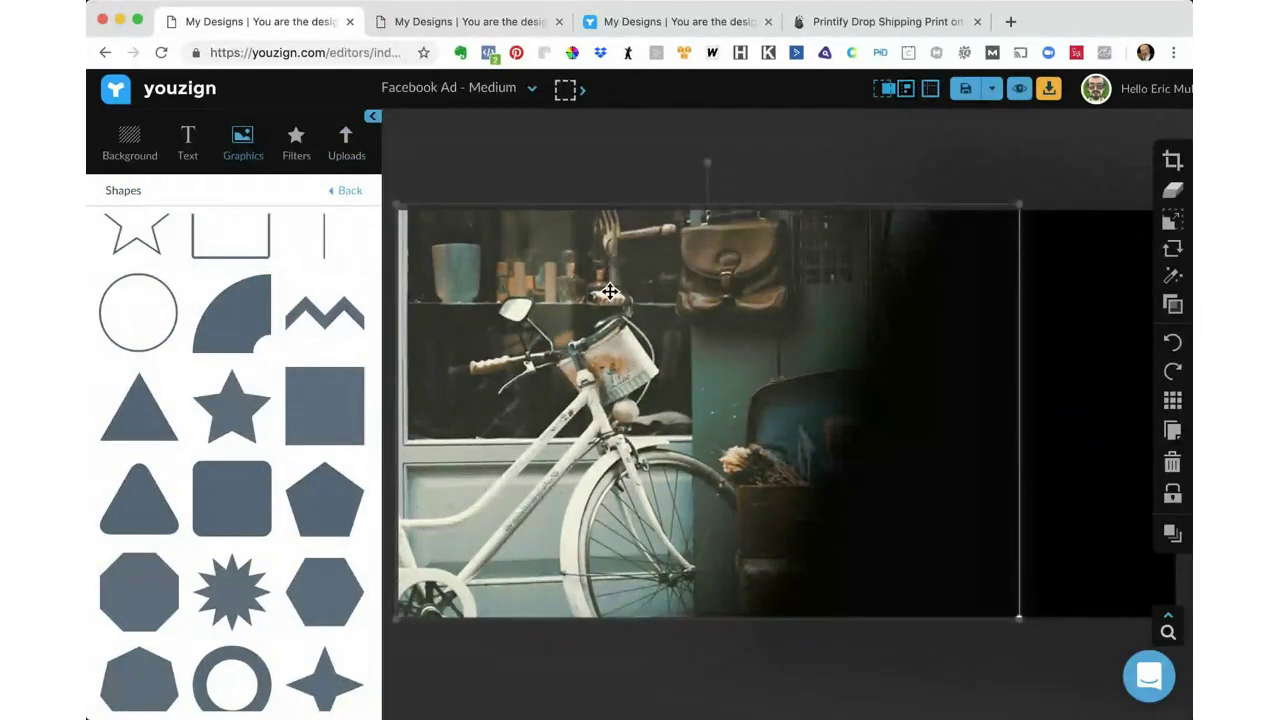
left_click(1176, 536)
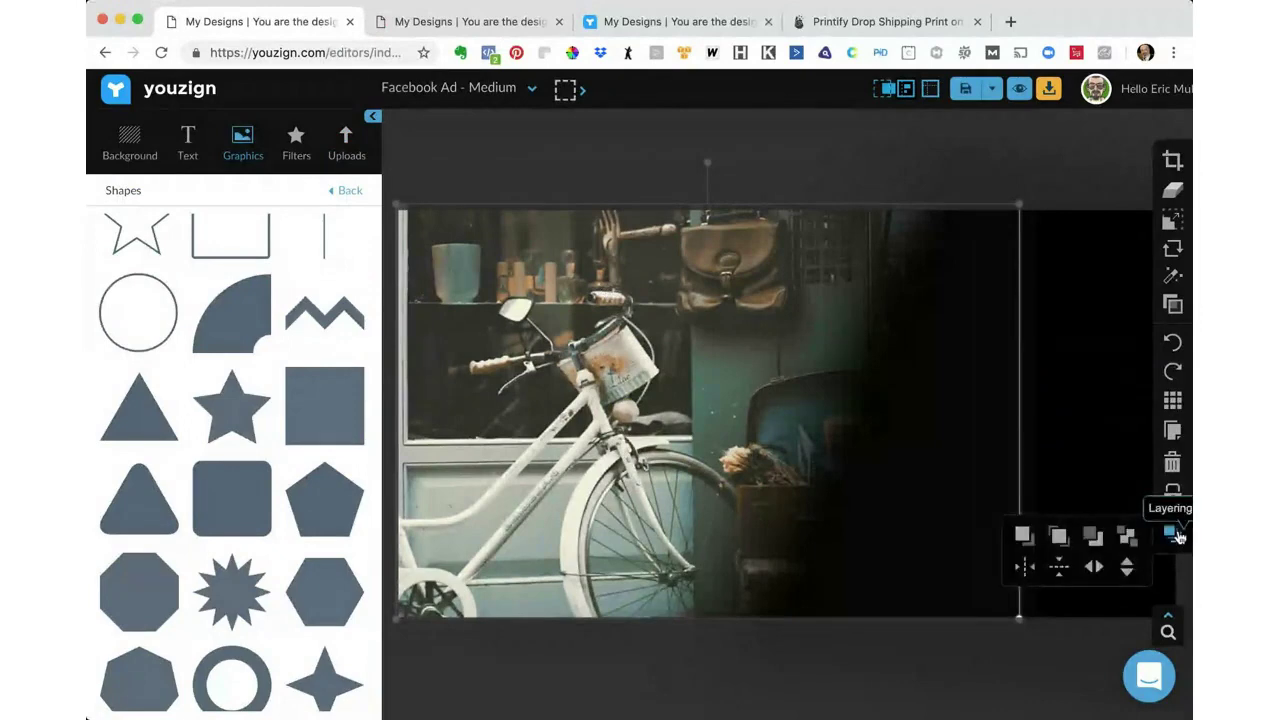
left_click(1062, 540)
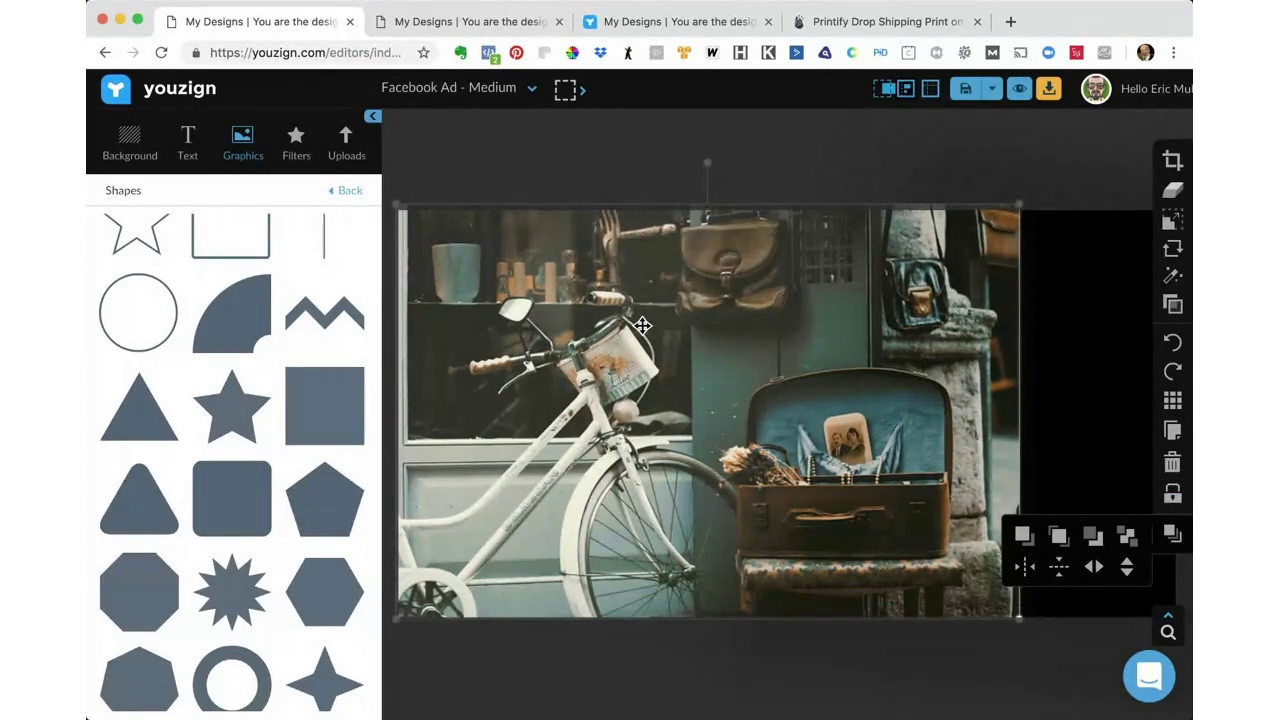
Shift the bicycle photo slightly left and down, and send it behind the black gradient overlay.
scroll(346, 200, "up", 1)
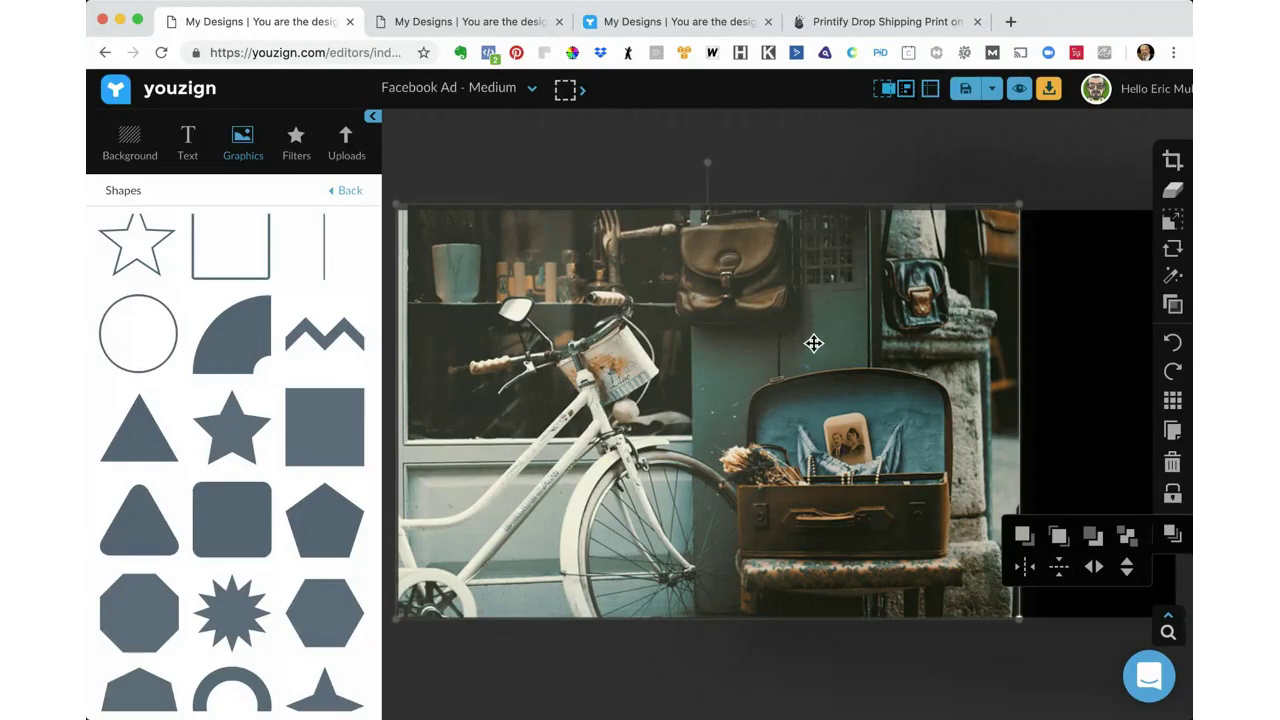
left_click(1173, 304)
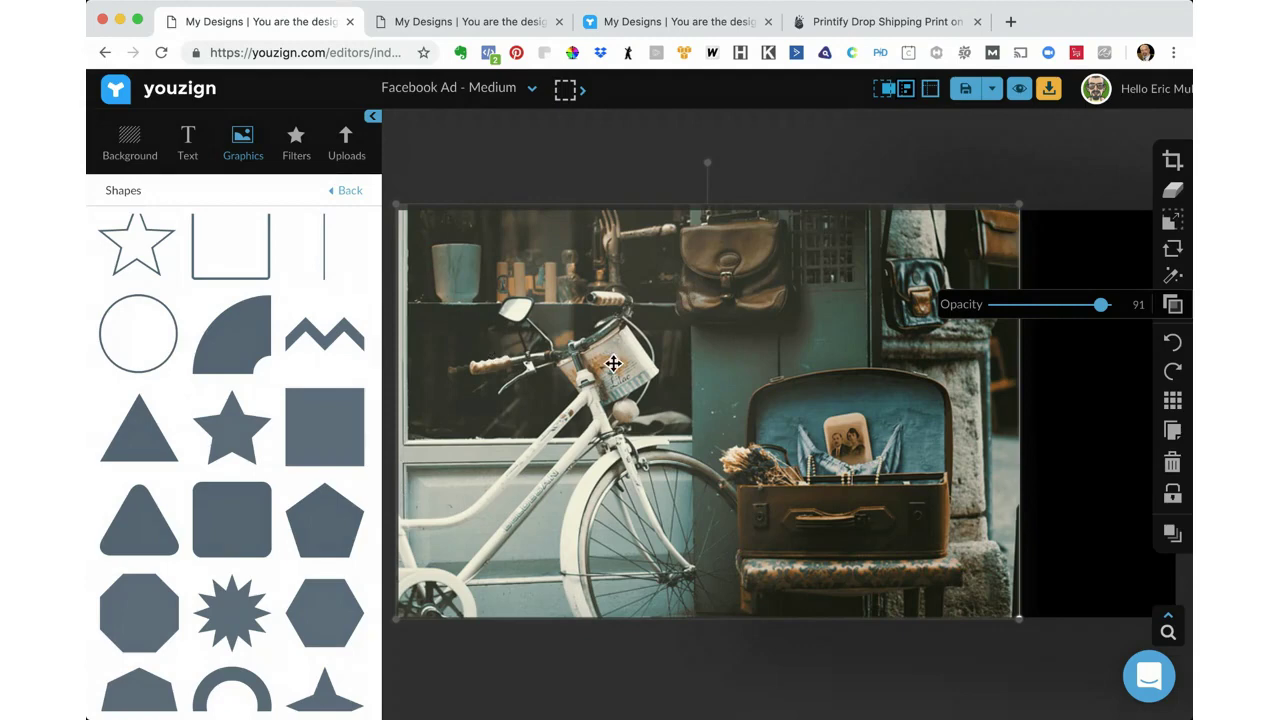
left_click_drag(811, 374, 805, 384)
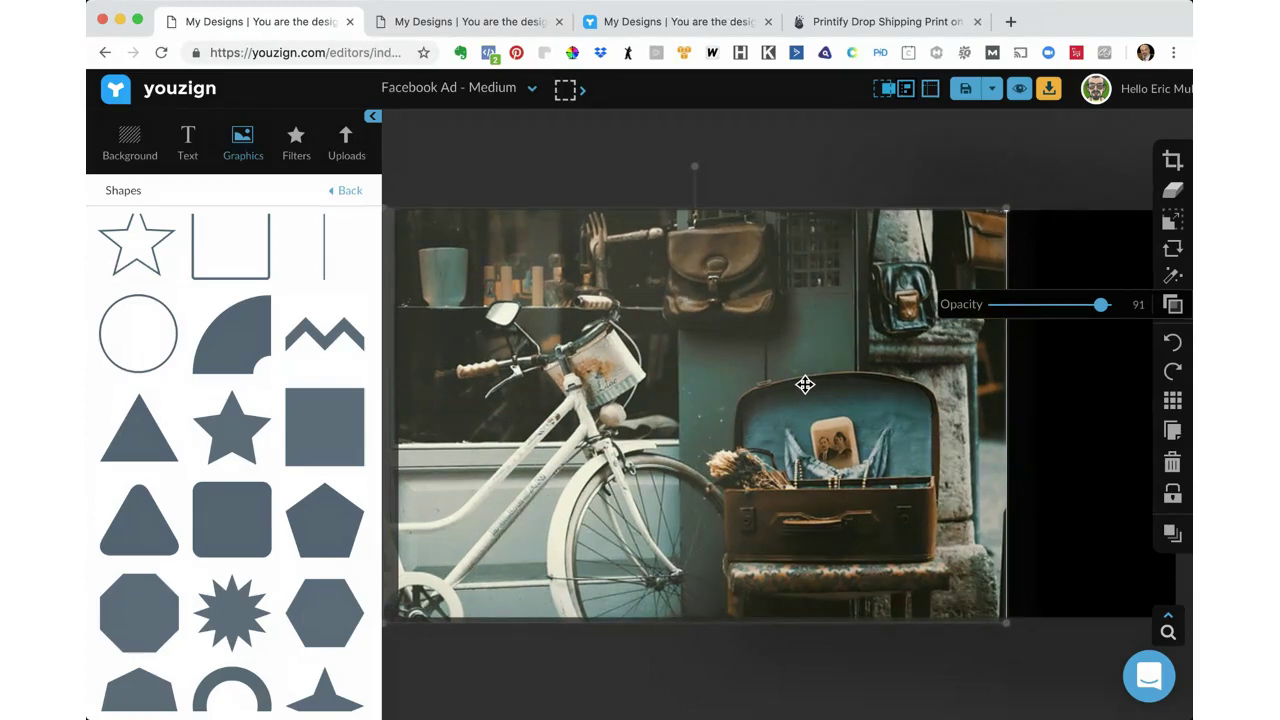
left_click(1162, 538)
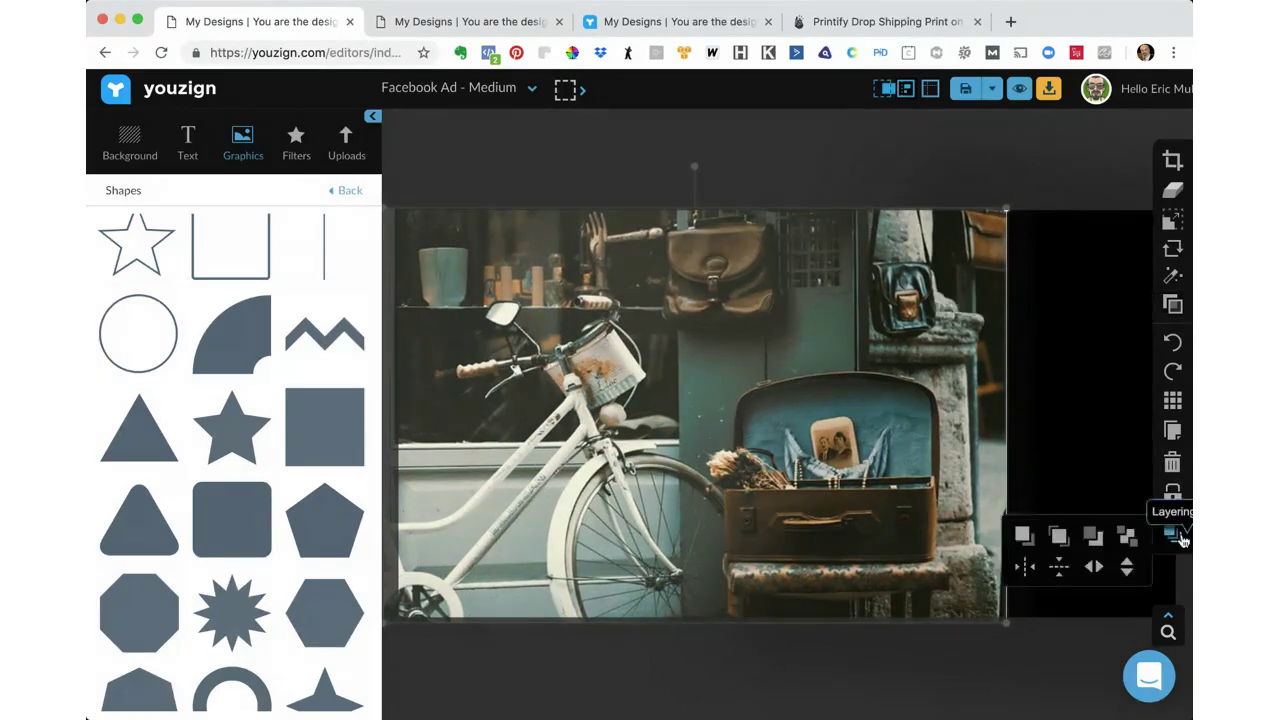
left_click(1125, 541)
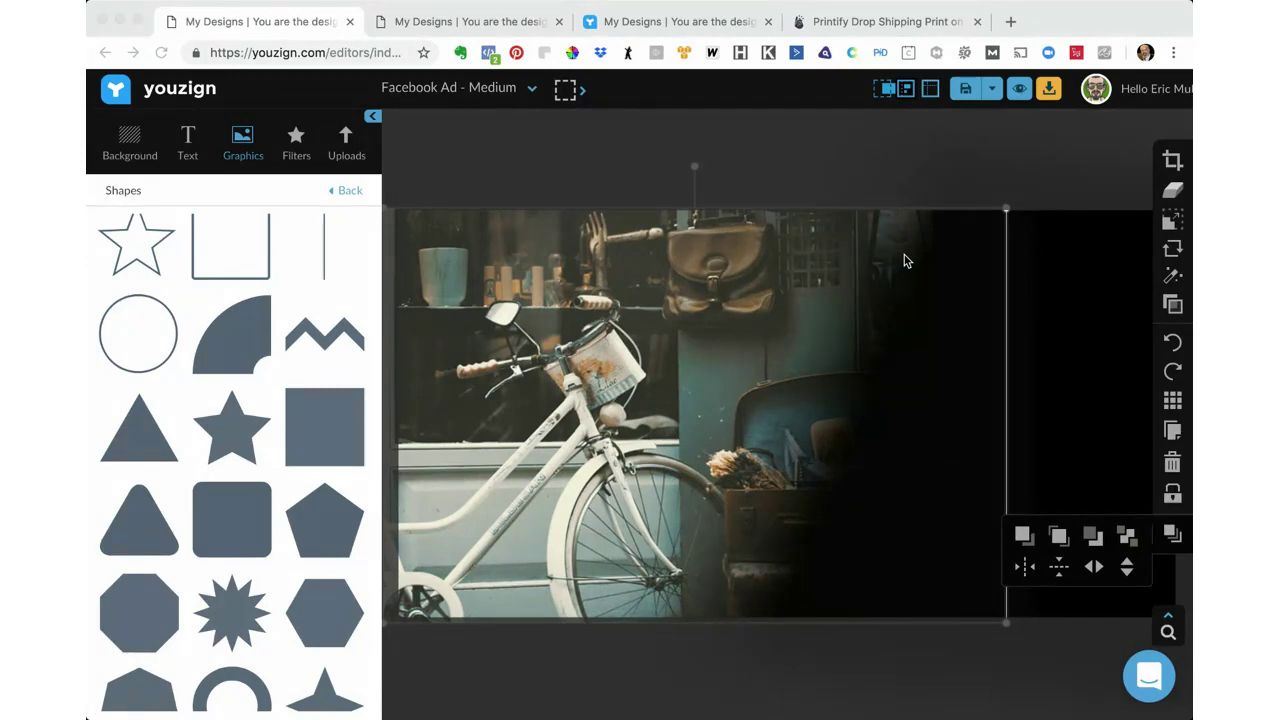
Select the black gradient overlay, then reselect the bicycle photo and bring it back in front of the overlay.
left_click(741, 264)
left_click(740, 264)
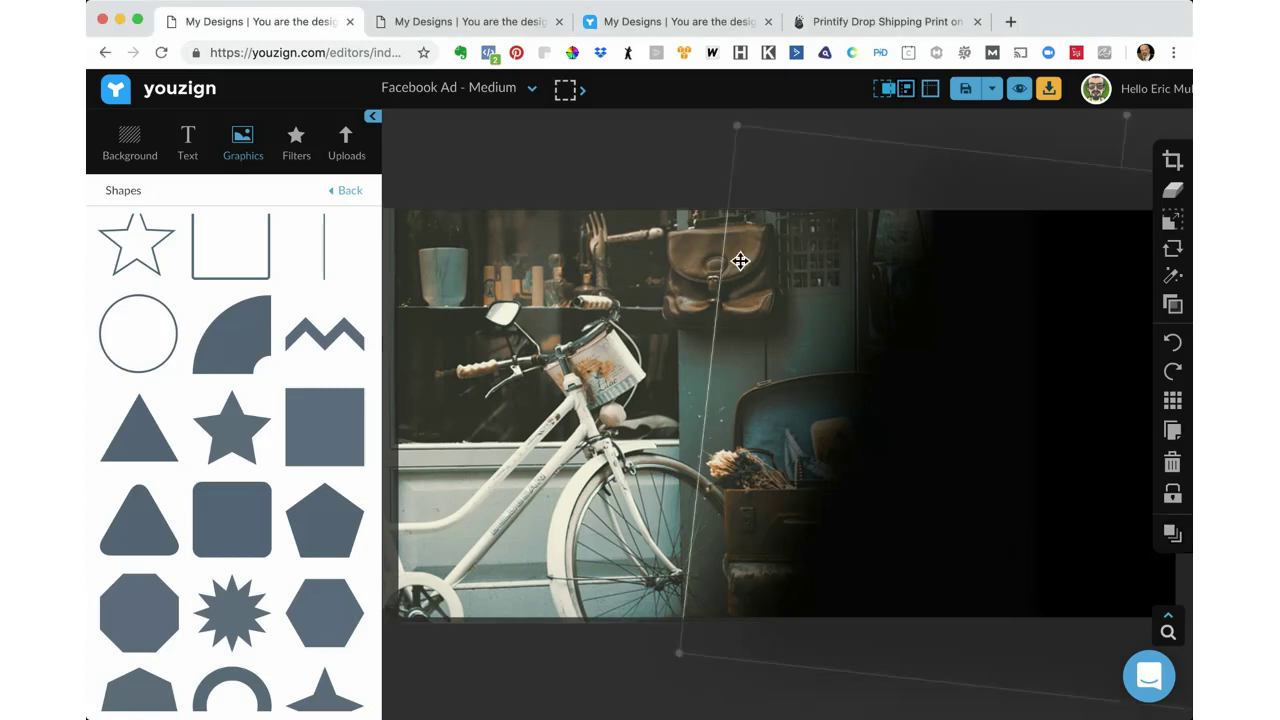
left_click(563, 296)
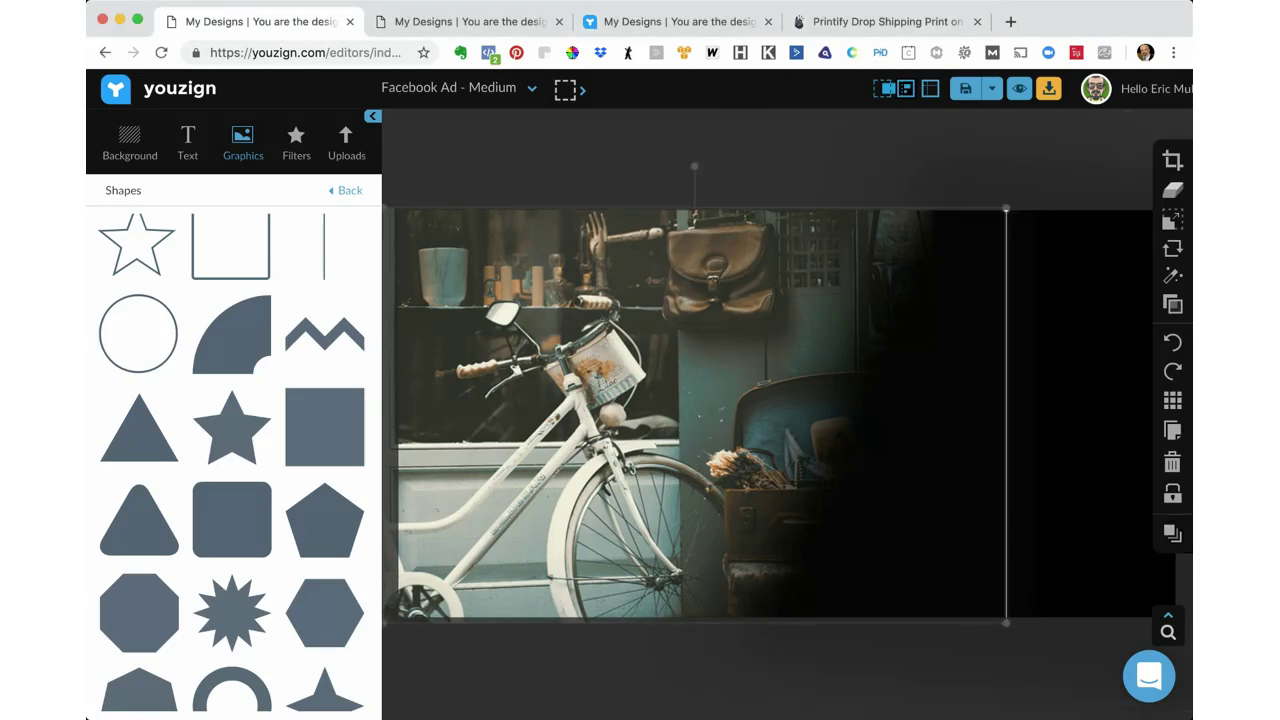
left_click(1172, 532)
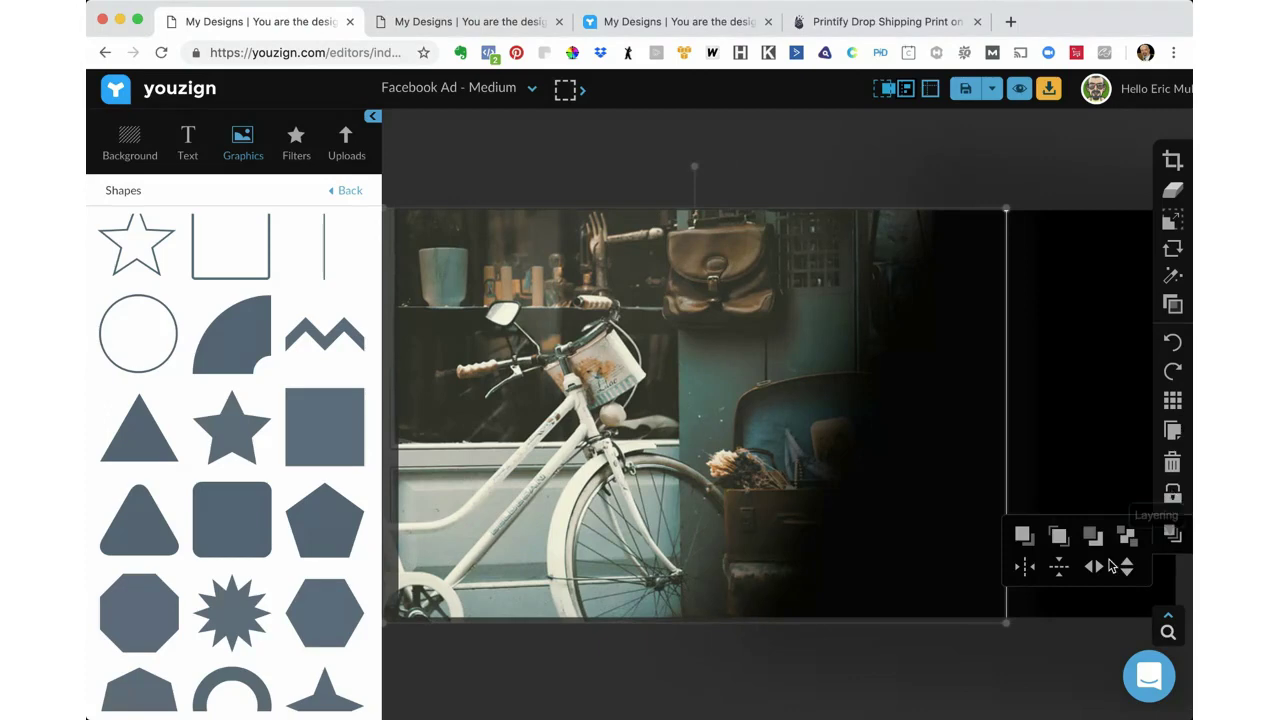
left_click(1062, 540)
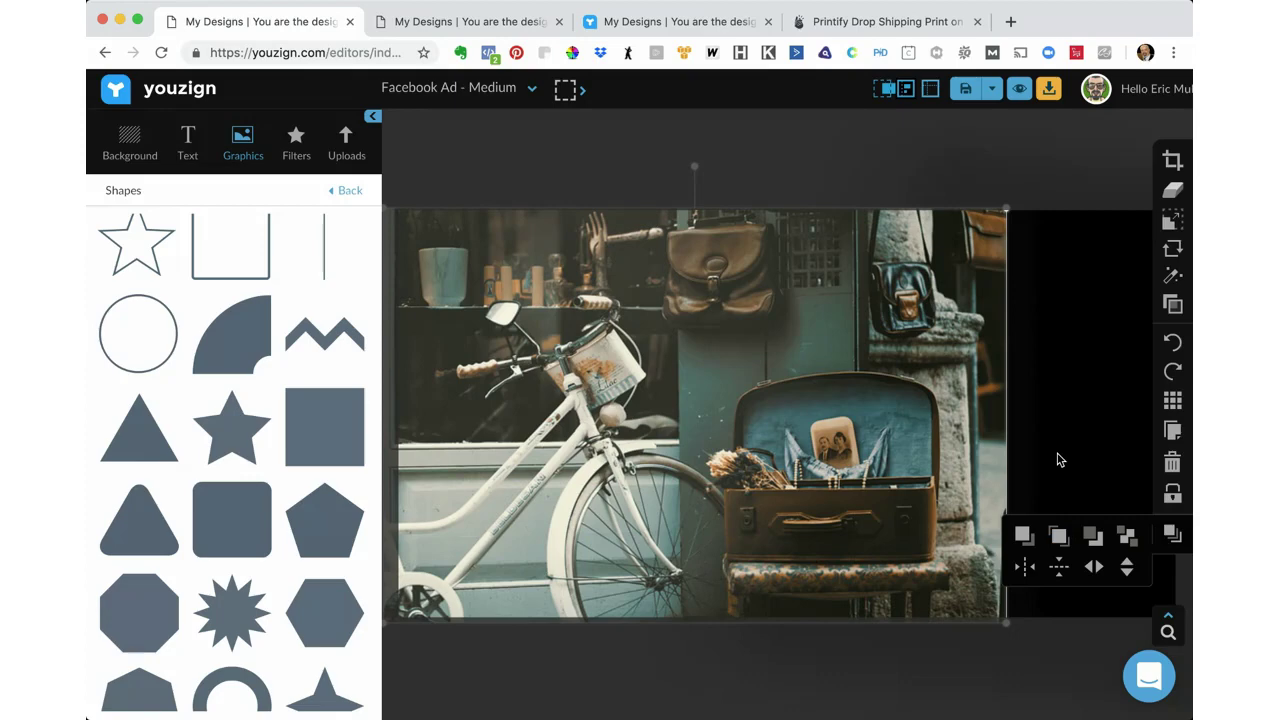
Duplicate the bicycle photo several times and move the copies apart so they are stacked with visible offsets.
left_click(1173, 438)
left_click(1173, 438)
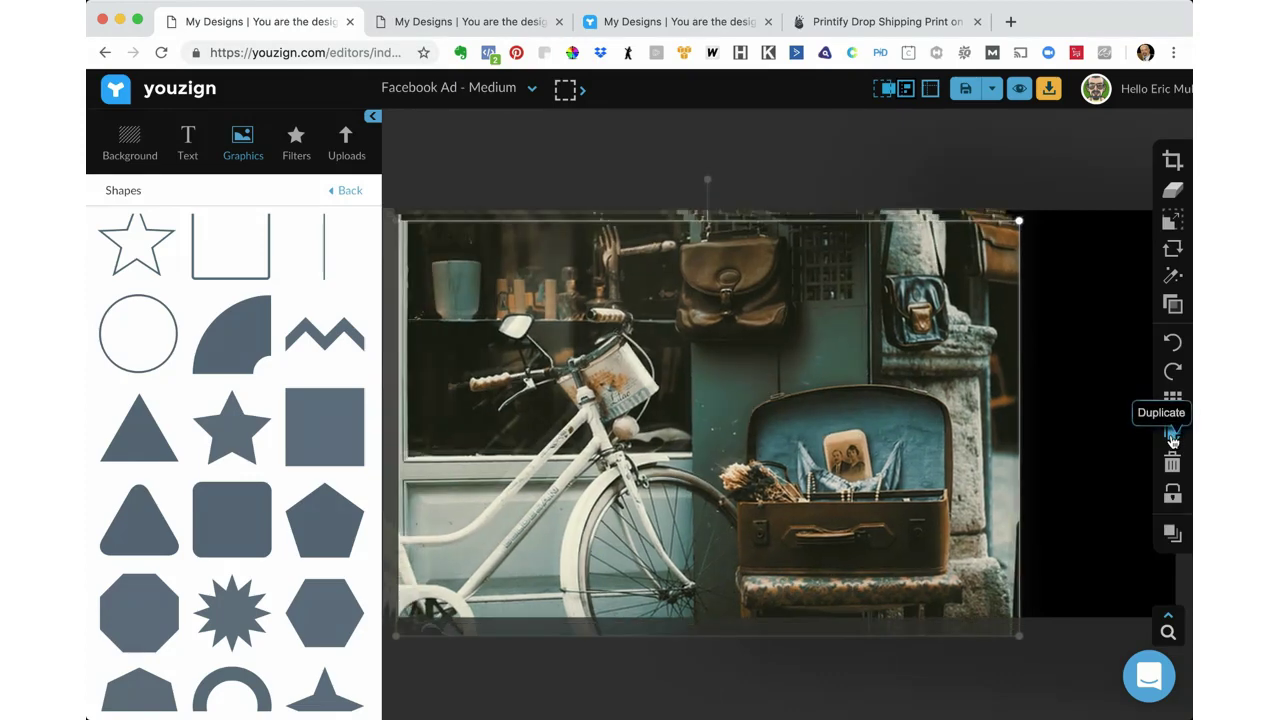
left_click(1173, 438)
left_click_drag(765, 365, 823, 384)
left_click(450, 333)
left_click_drag(454, 329, 422, 309)
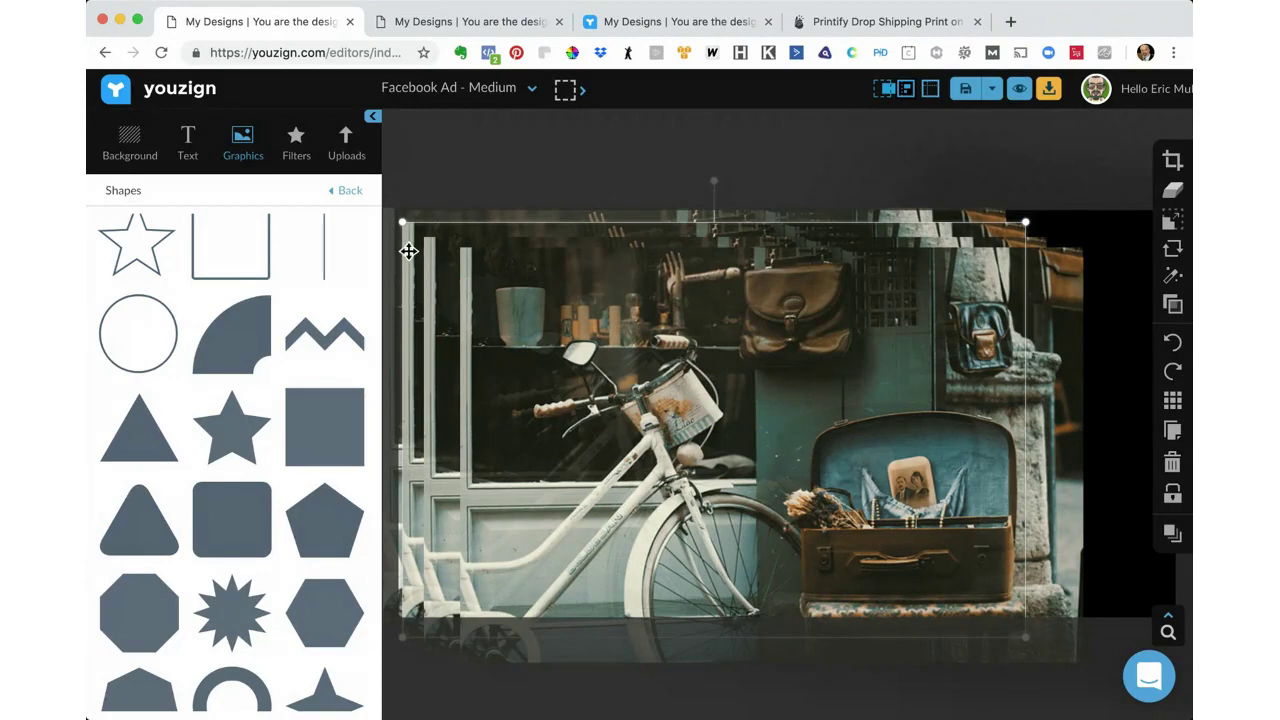
Set the selected bicycle photo copy's opacity to 44 and move it up and left over the base photo.
left_click(1173, 304)
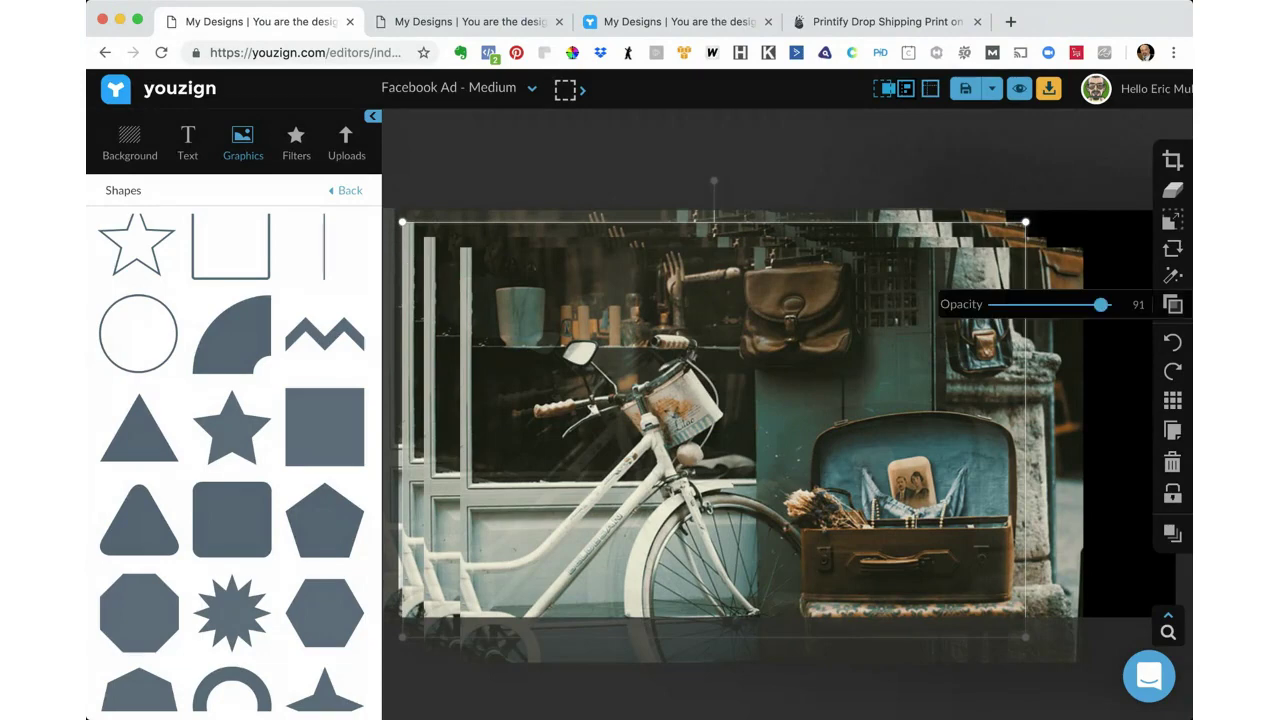
left_click_drag(1104, 305, 1051, 307)
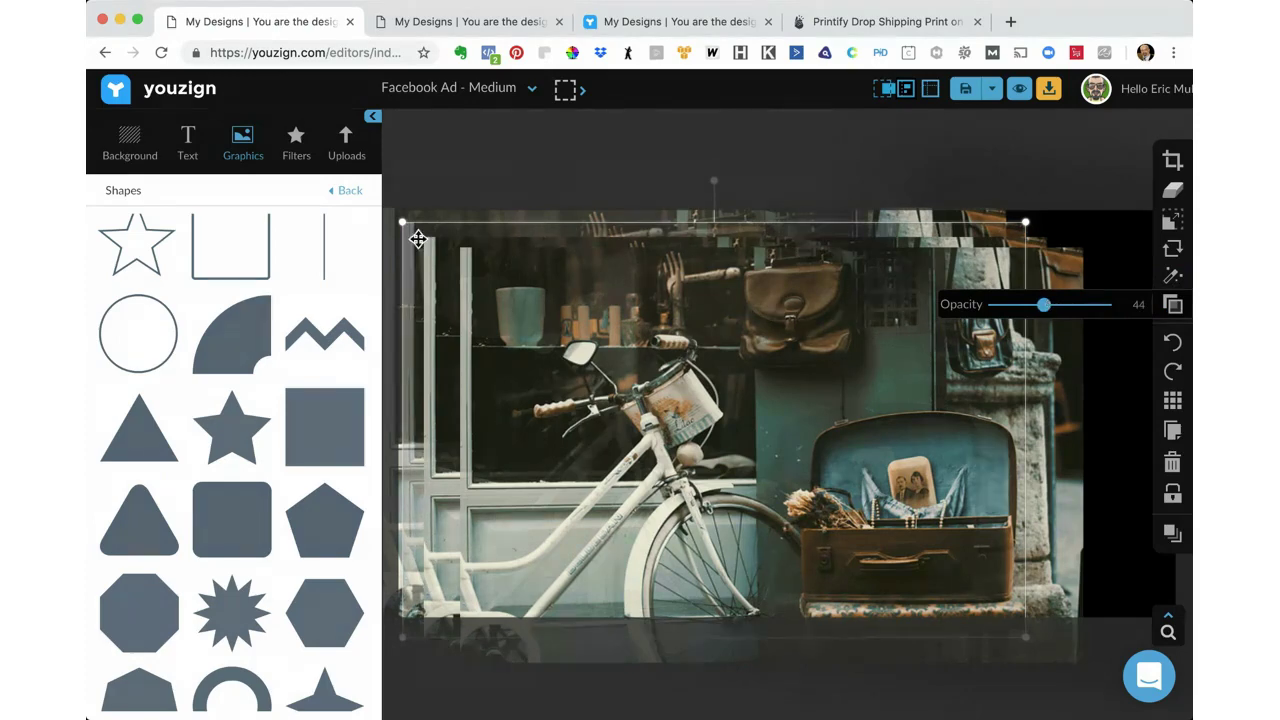
left_click_drag(417, 239, 395, 223)
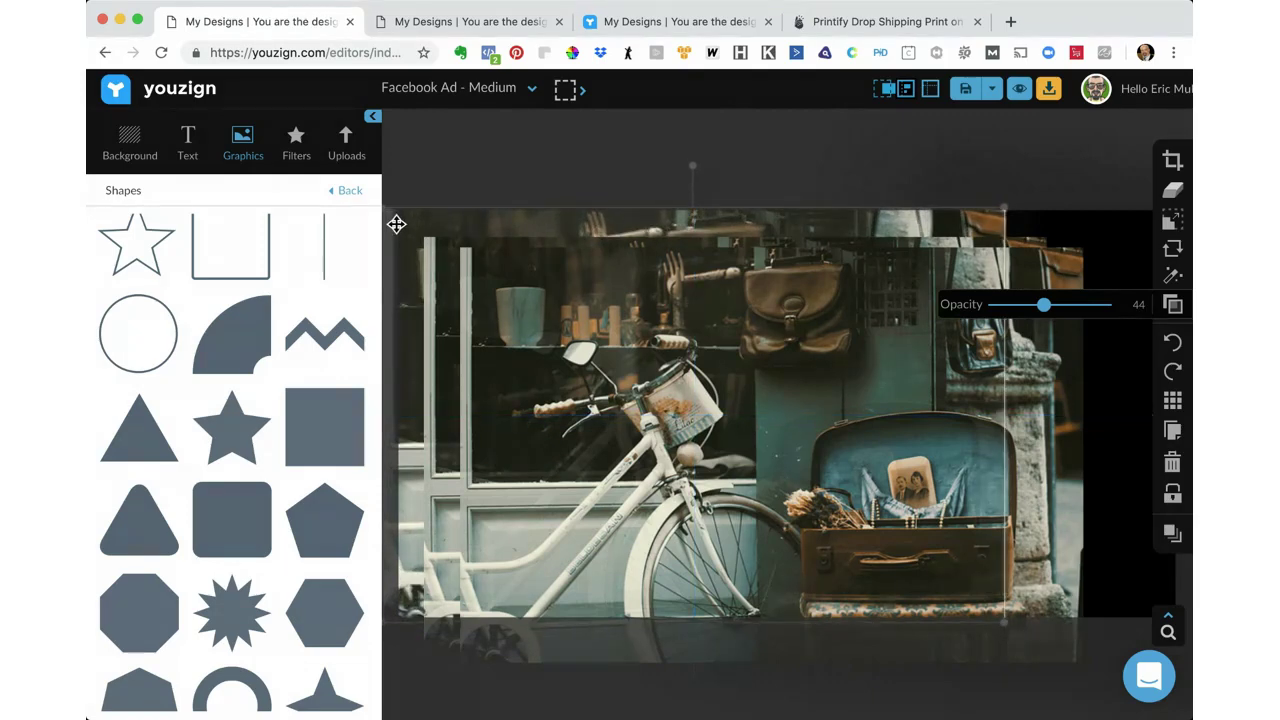
Set the next offset bicycle photo copy's opacity to 60 and align it over the base photo.
left_click(428, 272)
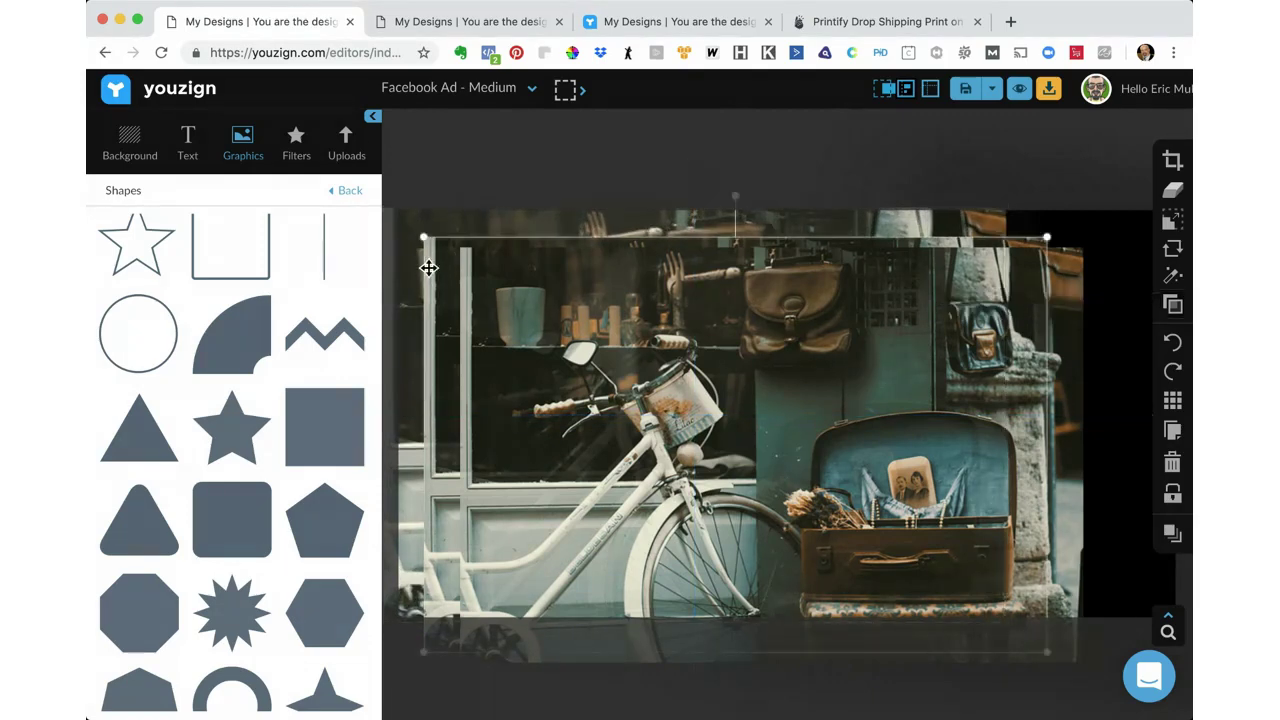
left_click(1170, 304)
left_click_drag(1102, 312, 1072, 327)
left_click_drag(1072, 327, 1067, 331)
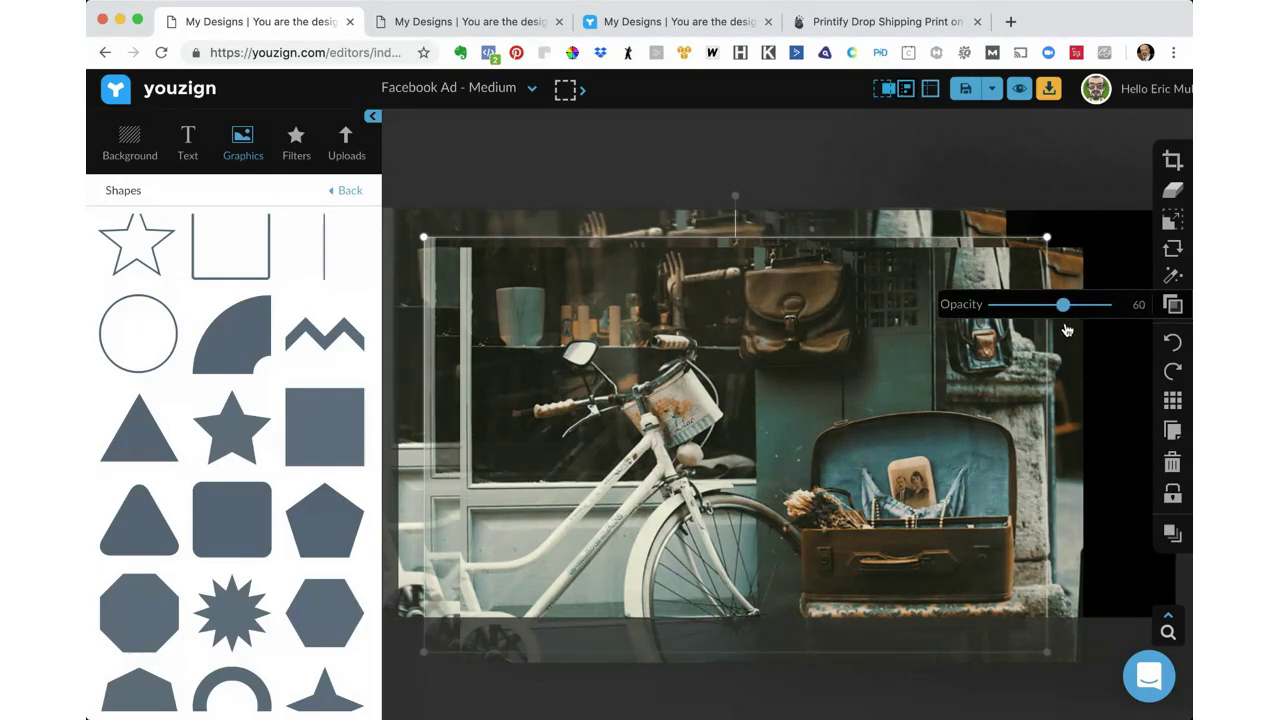
left_click_drag(431, 268, 524, 272)
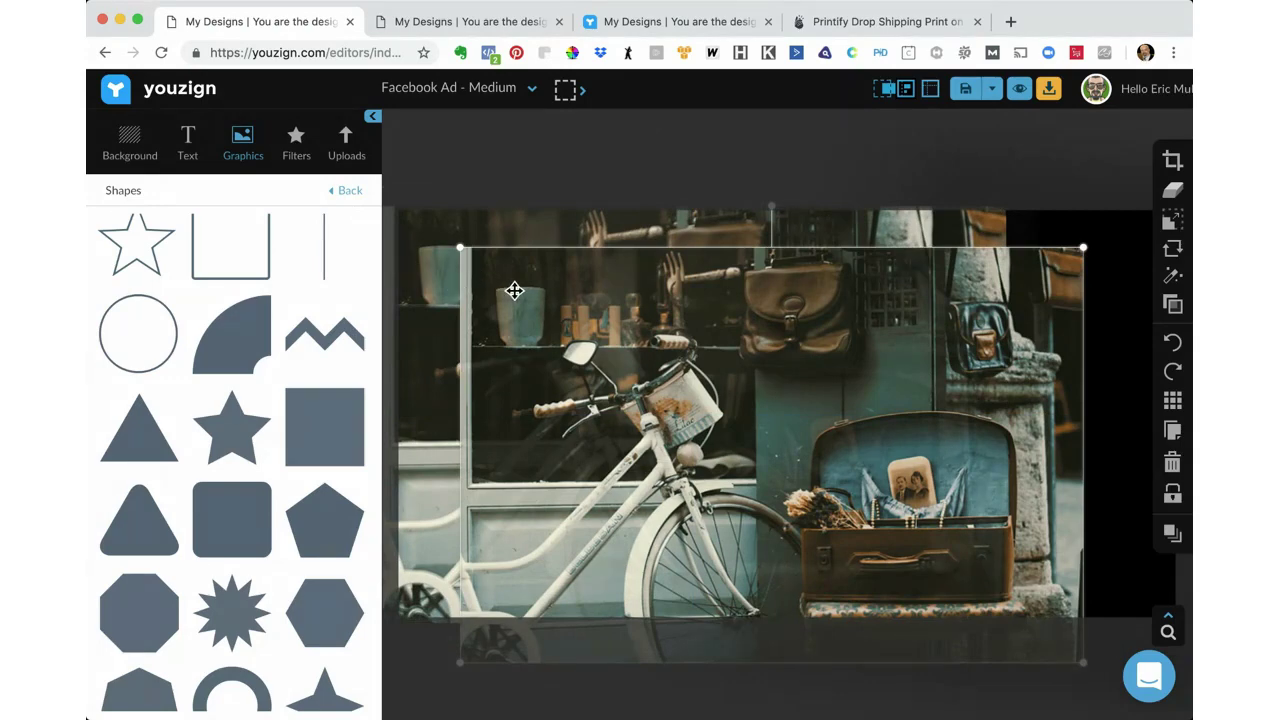
Set the last offset bicycle photo copy's opacity to 30 and move it over the stacked photos beneath.
left_click(1173, 304)
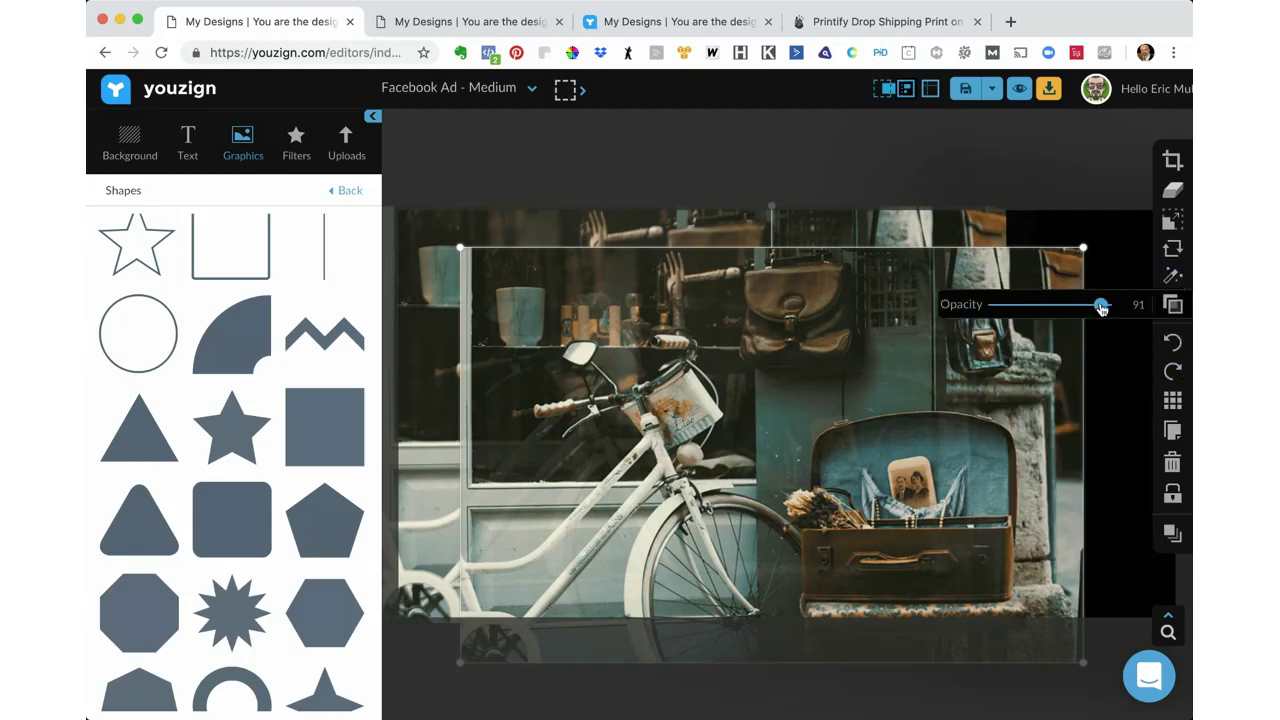
left_click_drag(1098, 305, 1029, 317)
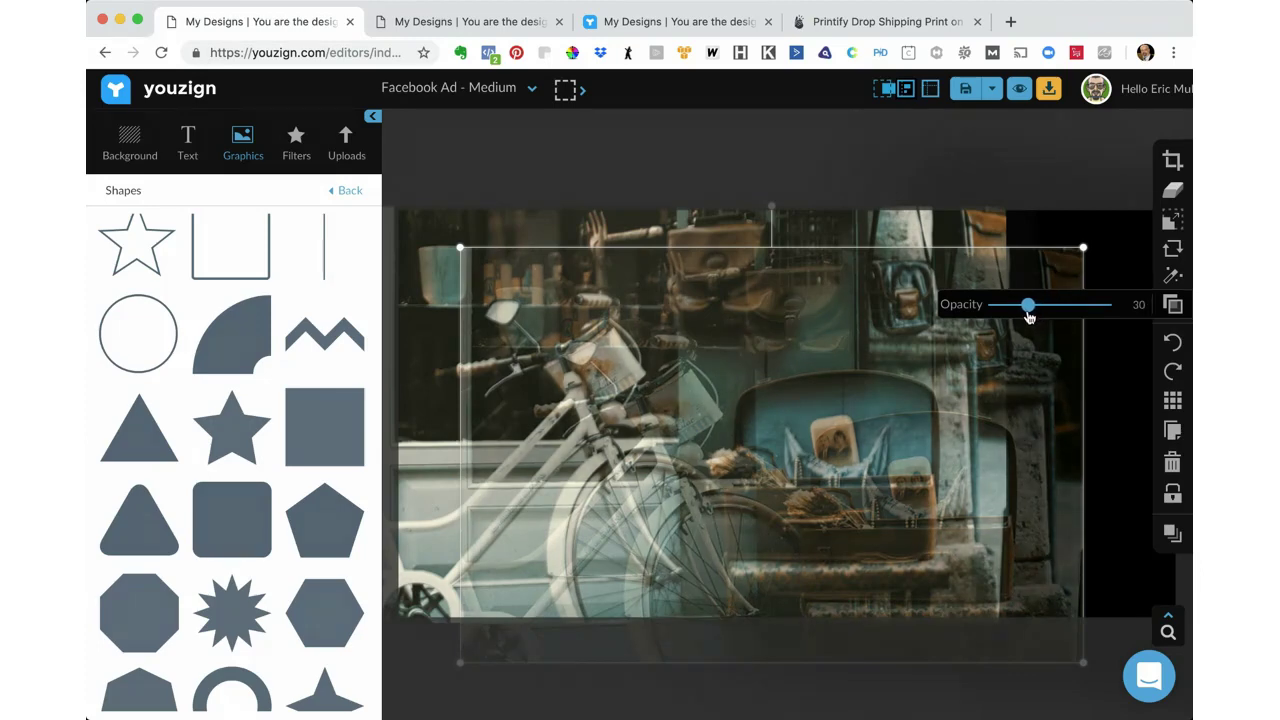
left_click_drag(901, 334, 820, 288)
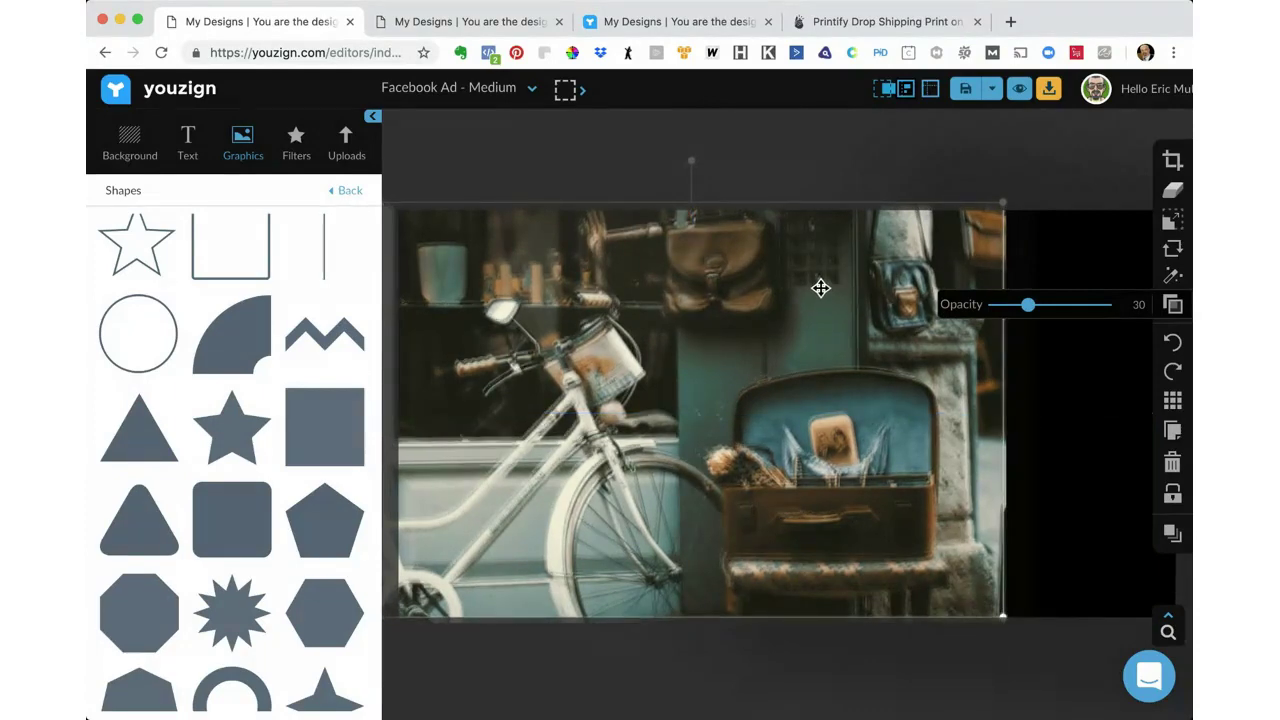
left_click_drag(823, 334, 871, 357)
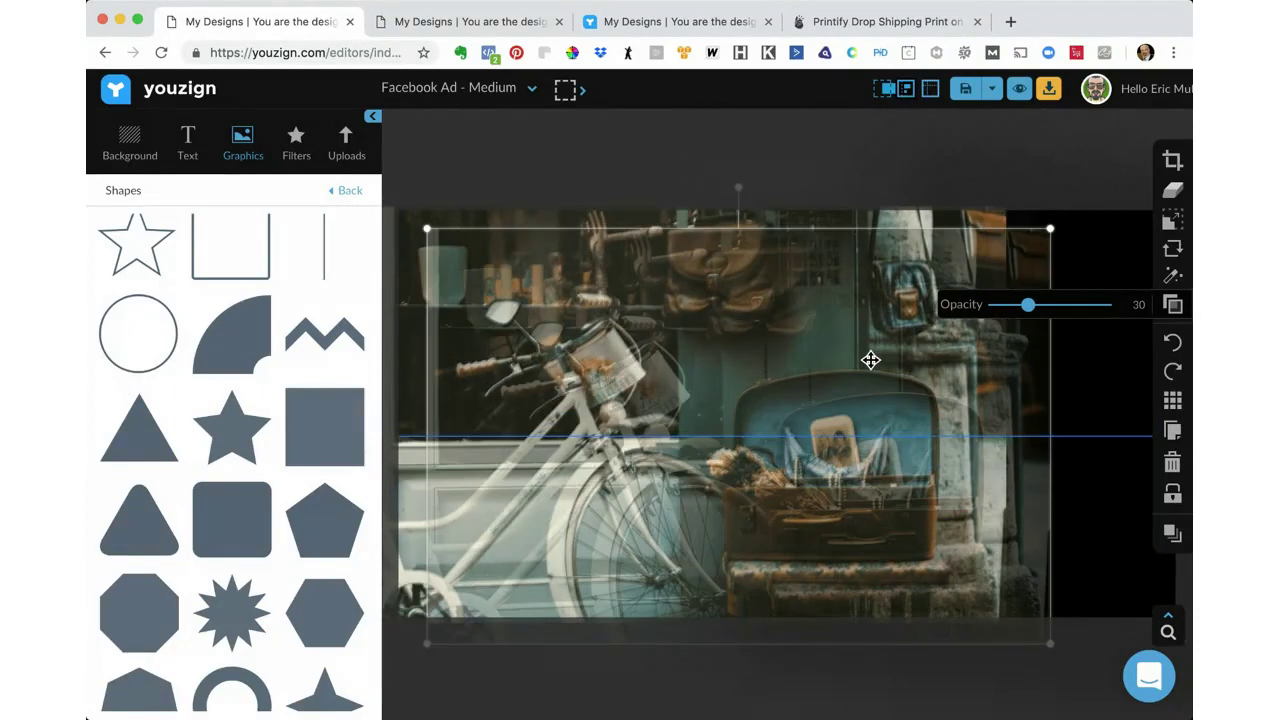
left_click_drag(517, 283, 467, 260)
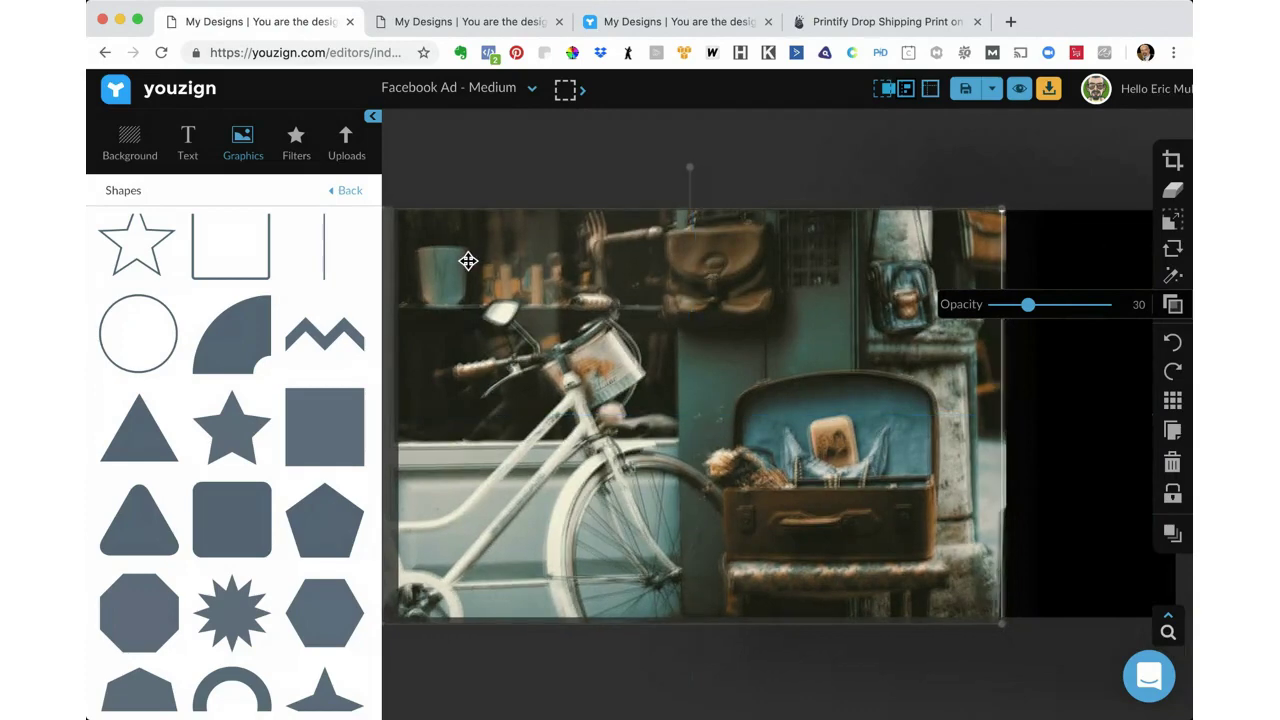
Nudge the semi-transparent bicycle photo copy horizontally and vertically in small increments to fine-tune its alignment with the photos beneath.
key("Left")
key("Left")
key("Left")
key("Left")
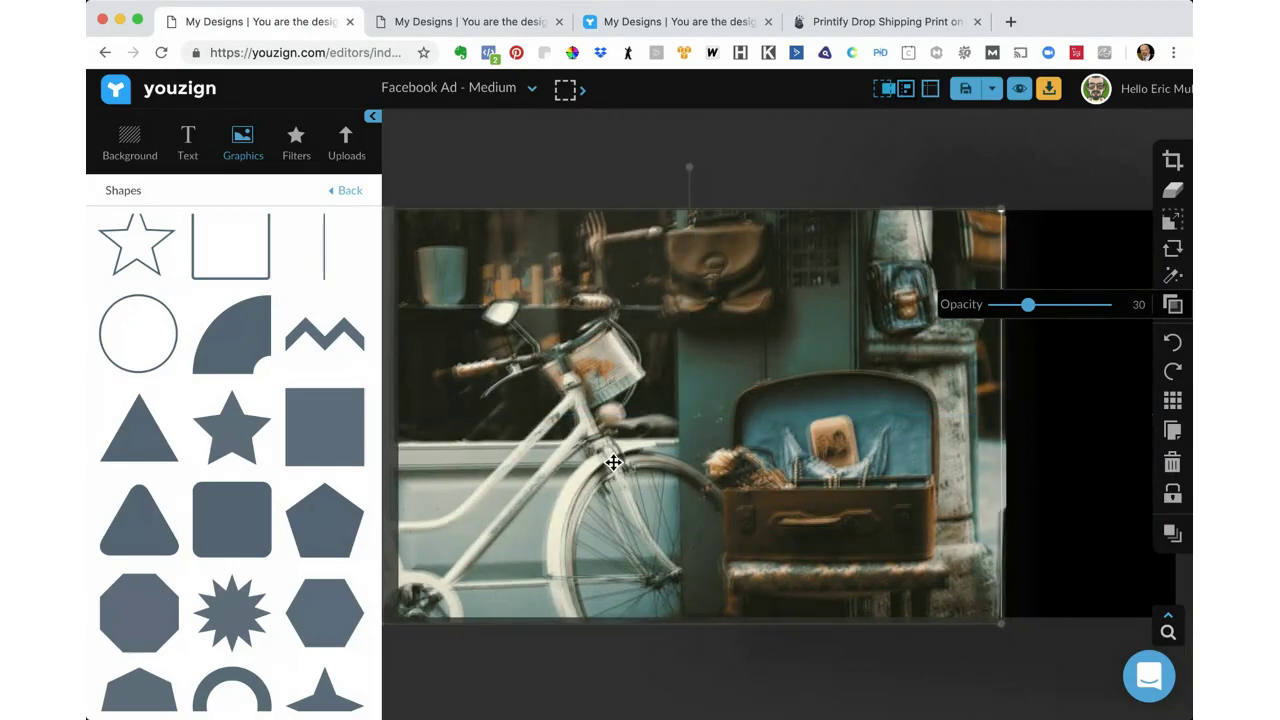
key("Right")
key("Right")
key("Right")
key("Right")
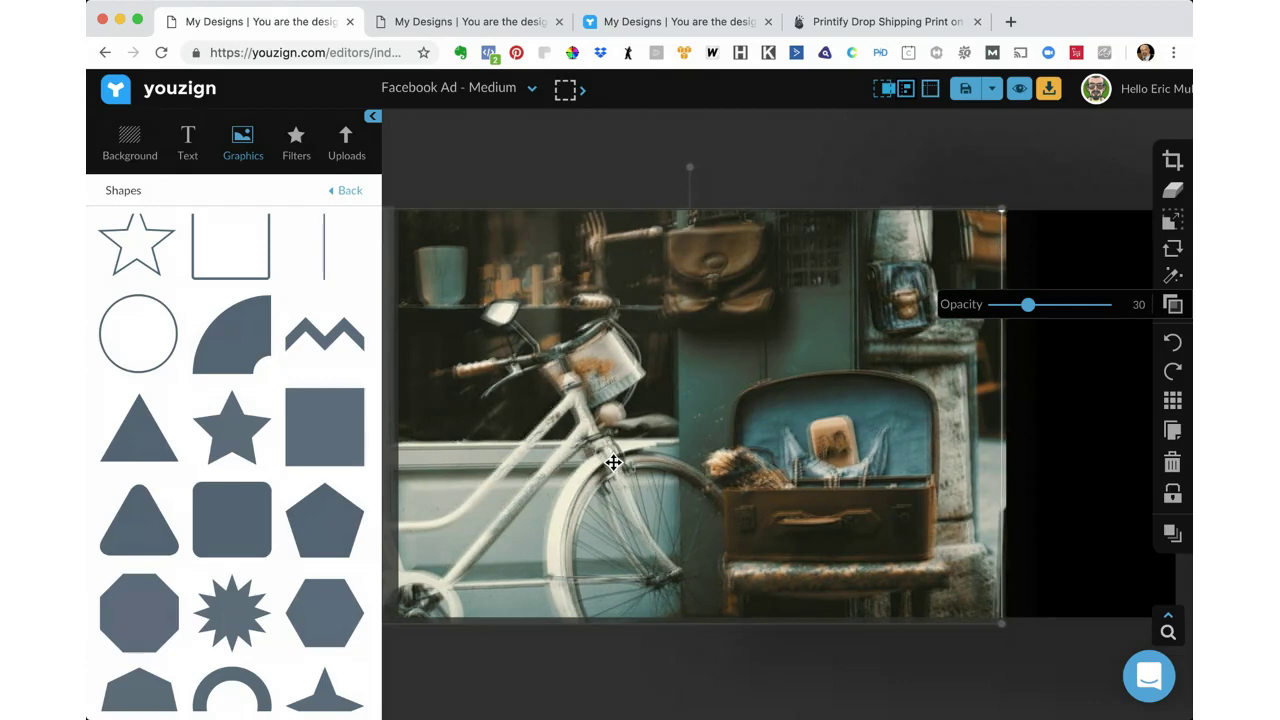
key("Down")
key("Down")
key("Down")
key("Up")
key("Up")
key("Up")
key("Up")
key("Up")
key("Up")
key("Up")
key("Right")
key("Right")
key("Left")
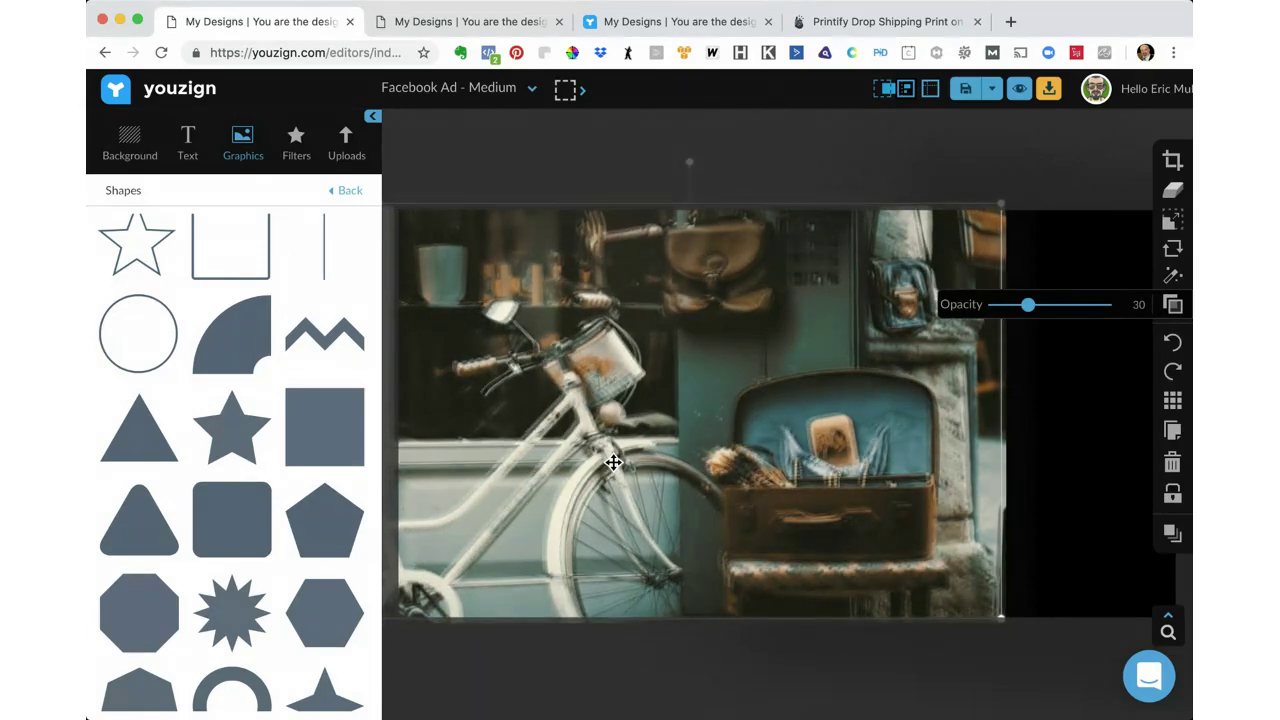
key("Right")
key("Right")
key("Right")
key("Right")
key("Right")
key("Right")
key("Right")
key("Right")
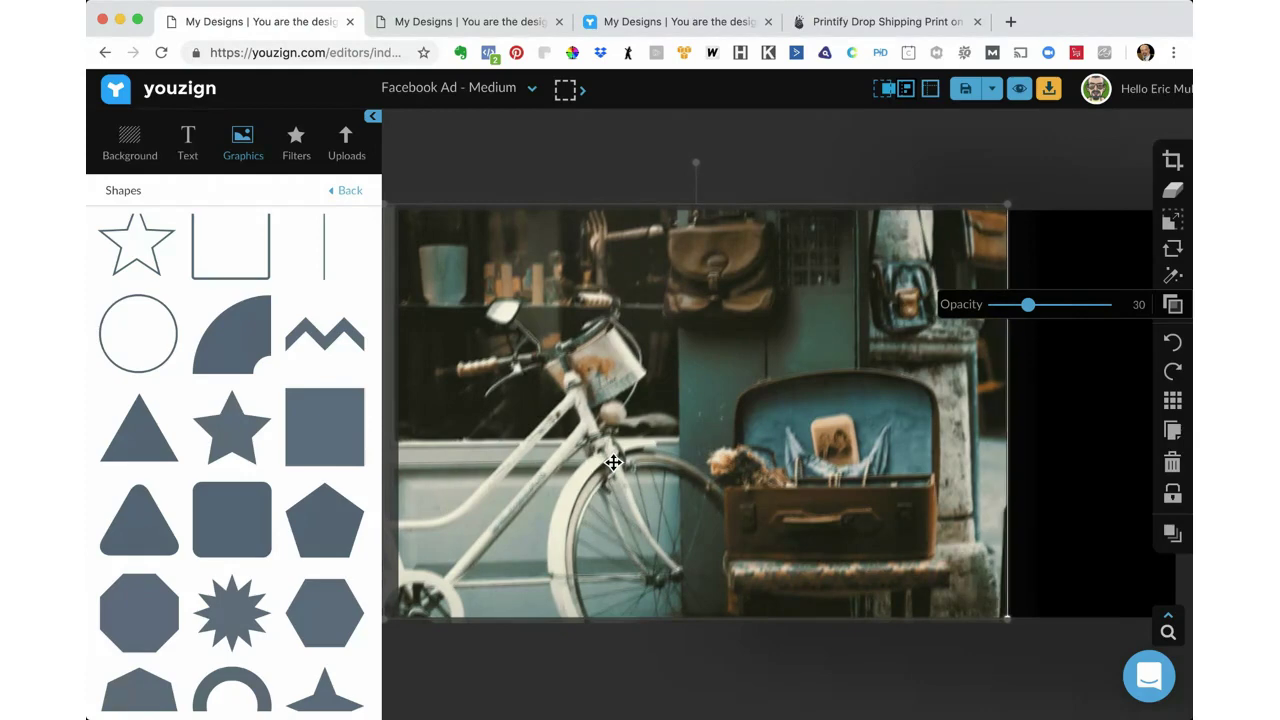
key("Left")
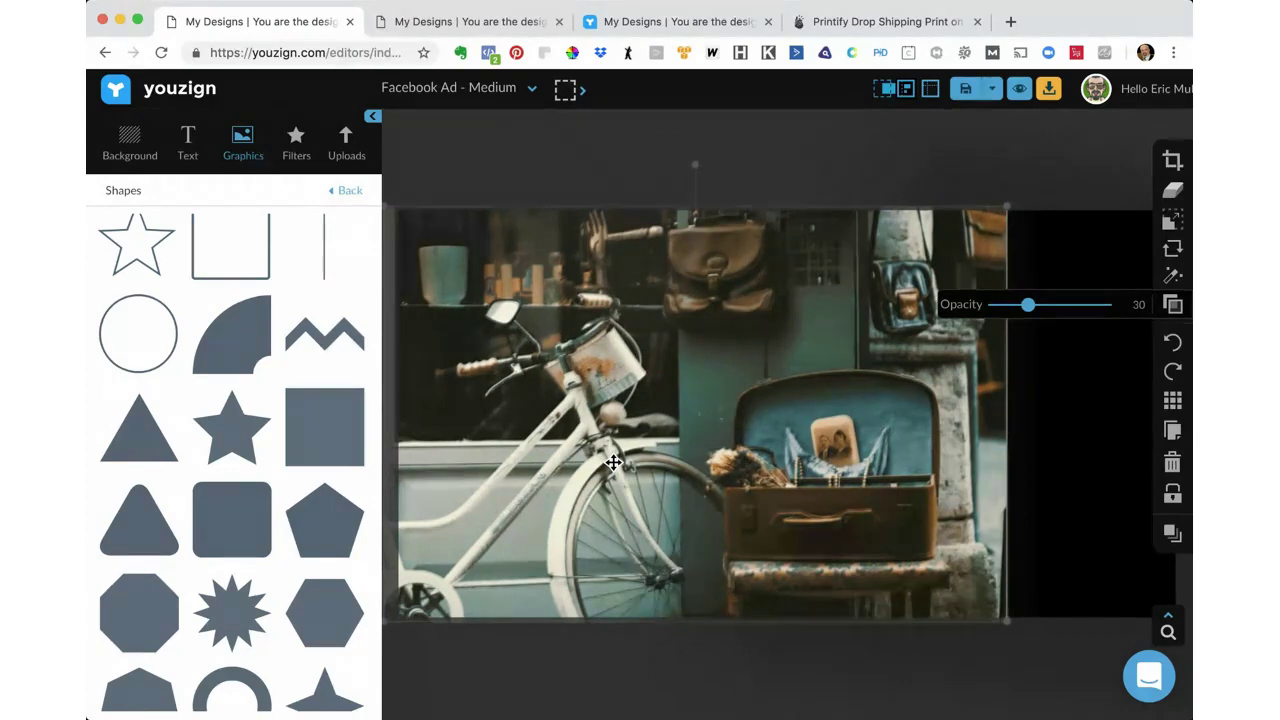
key("super+Tab")
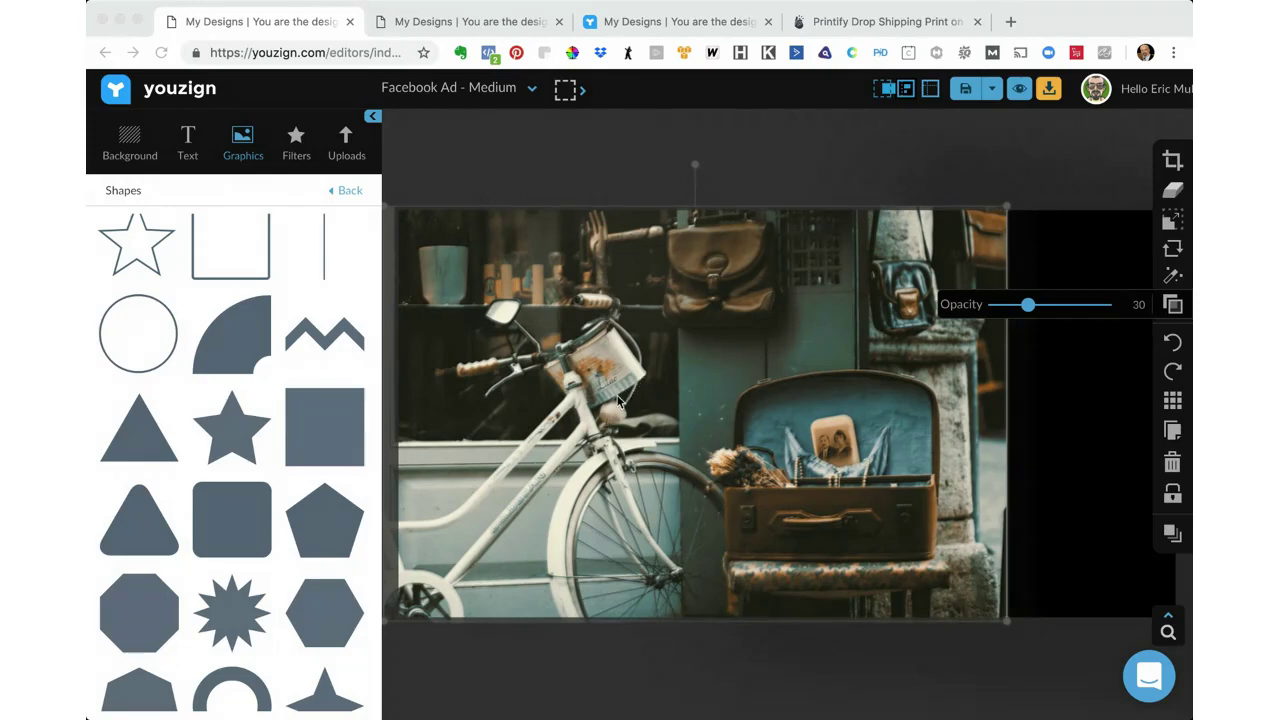
left_click(866, 158)
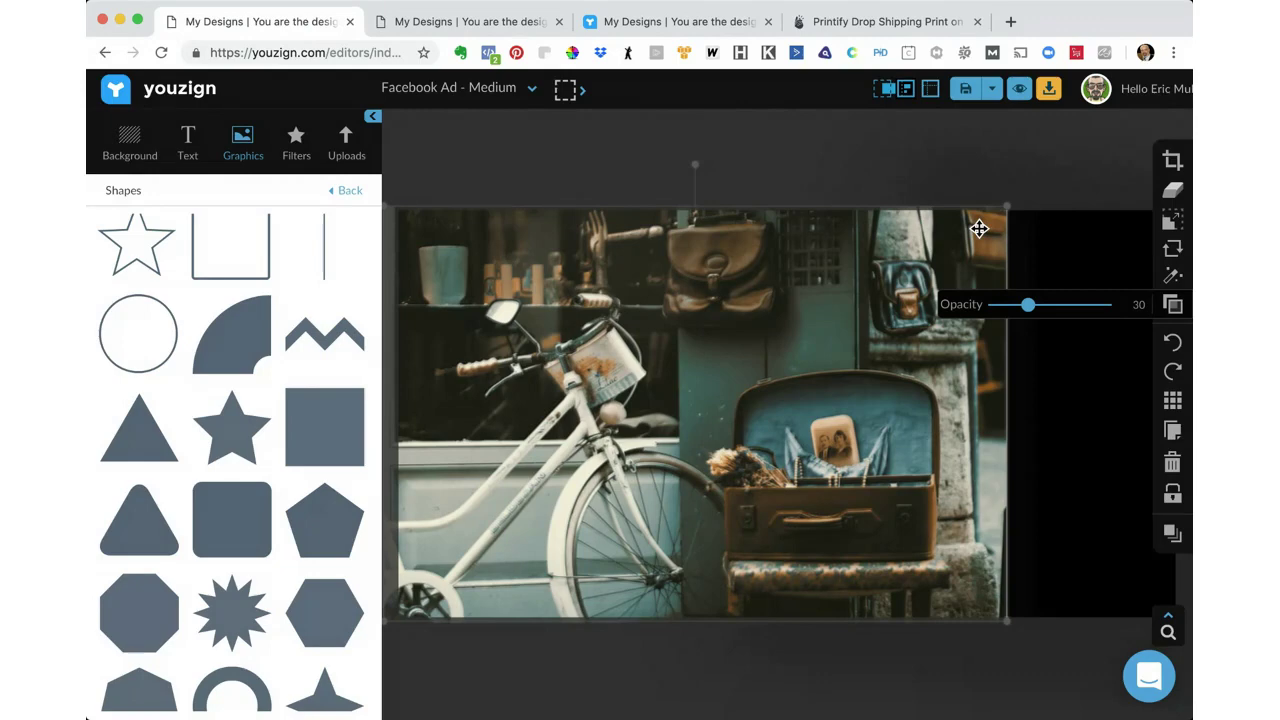
Select the tilted black gradient overlay, shift it left, and bring it forward in the layer order.
left_click(1046, 220)
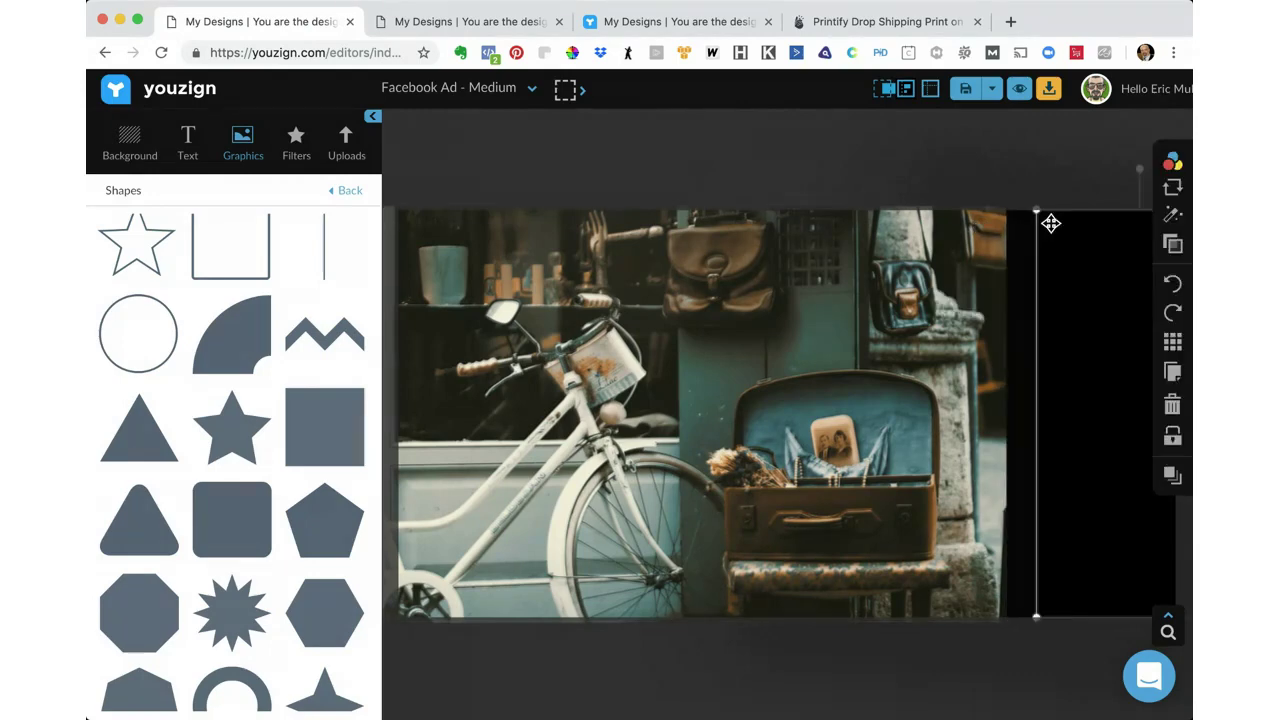
left_click(1020, 228)
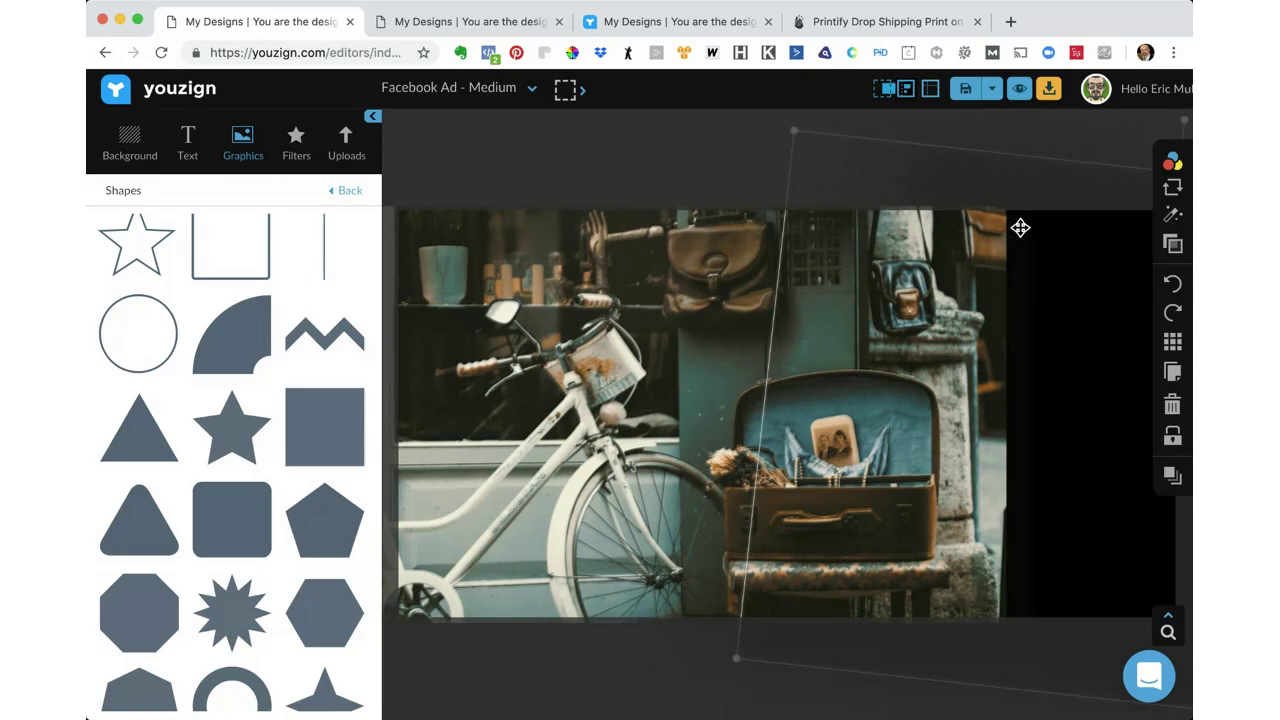
left_click_drag(815, 170, 758, 166)
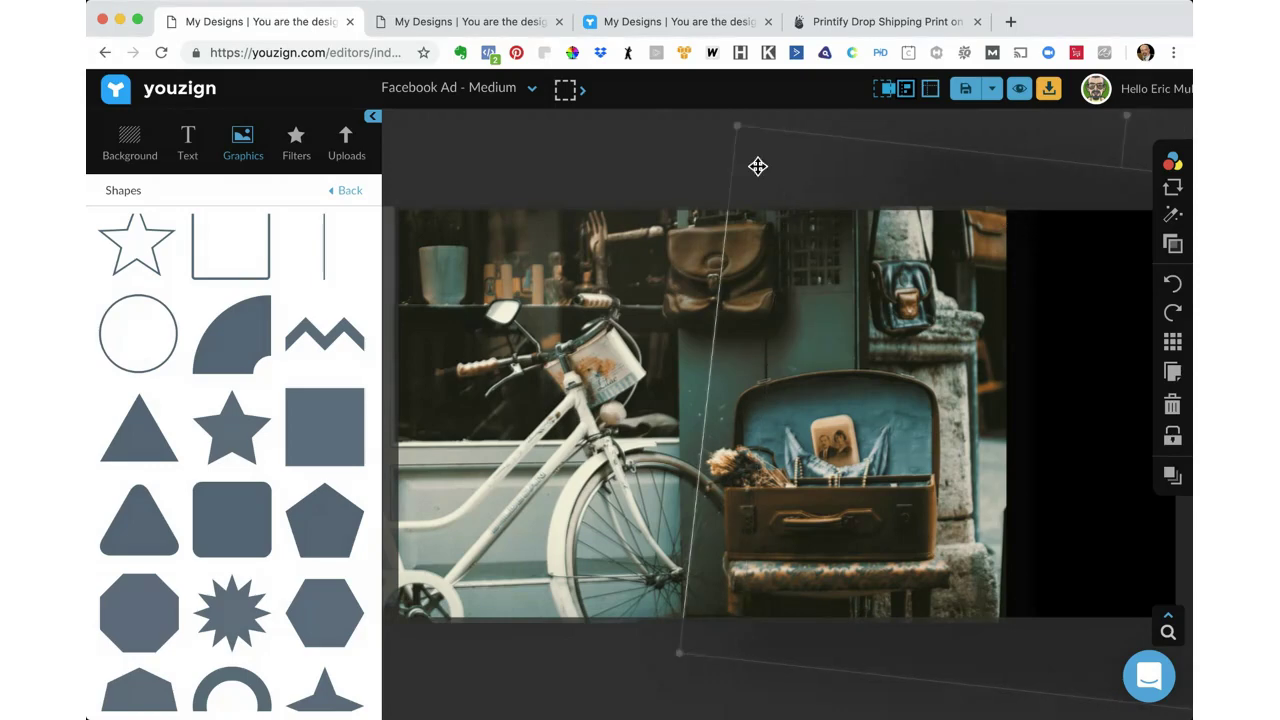
left_click(1172, 476)
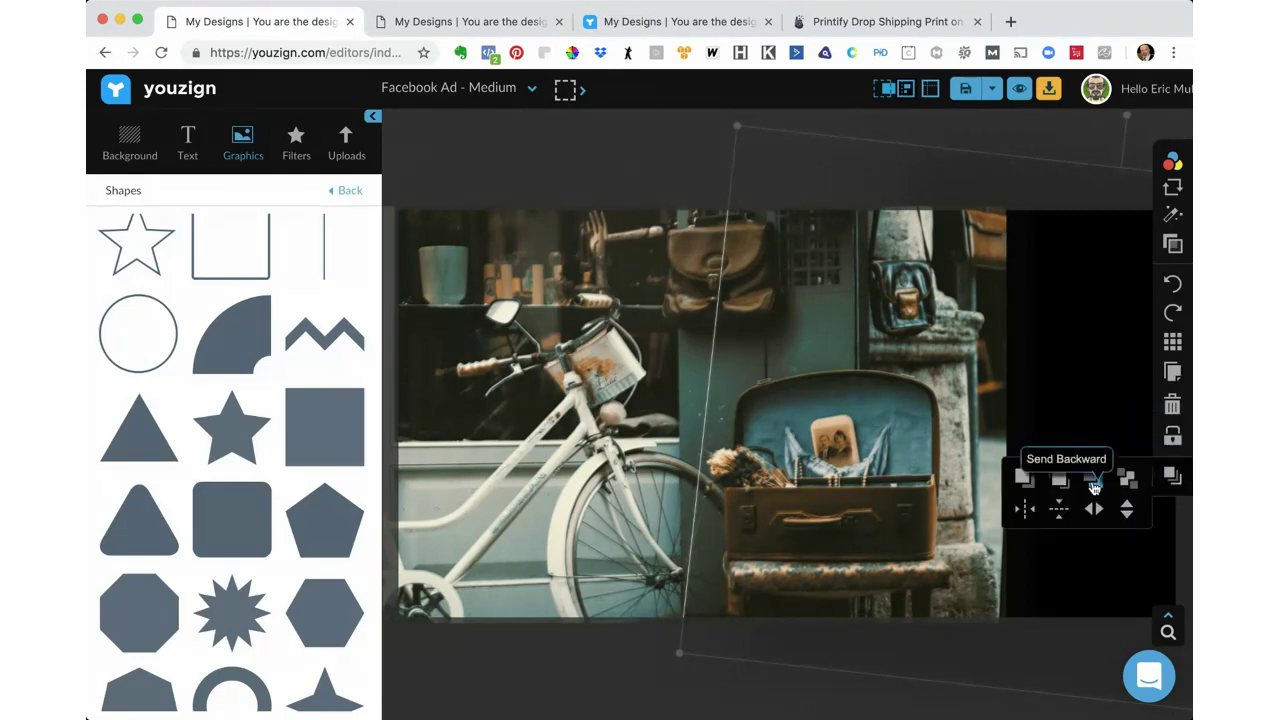
left_click(1027, 480)
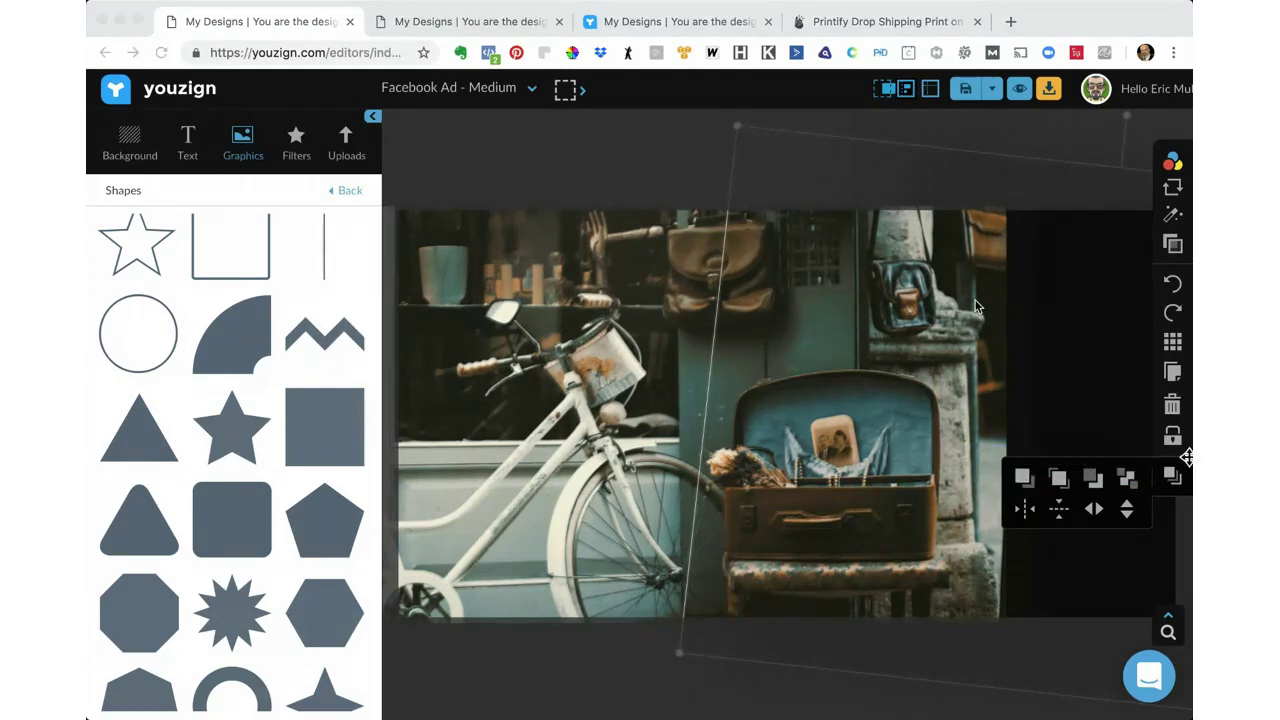
Select the tilted black gradient overlay again and bring it forward repeatedly until it covers all the bicycle photo copies.
left_click(800, 167)
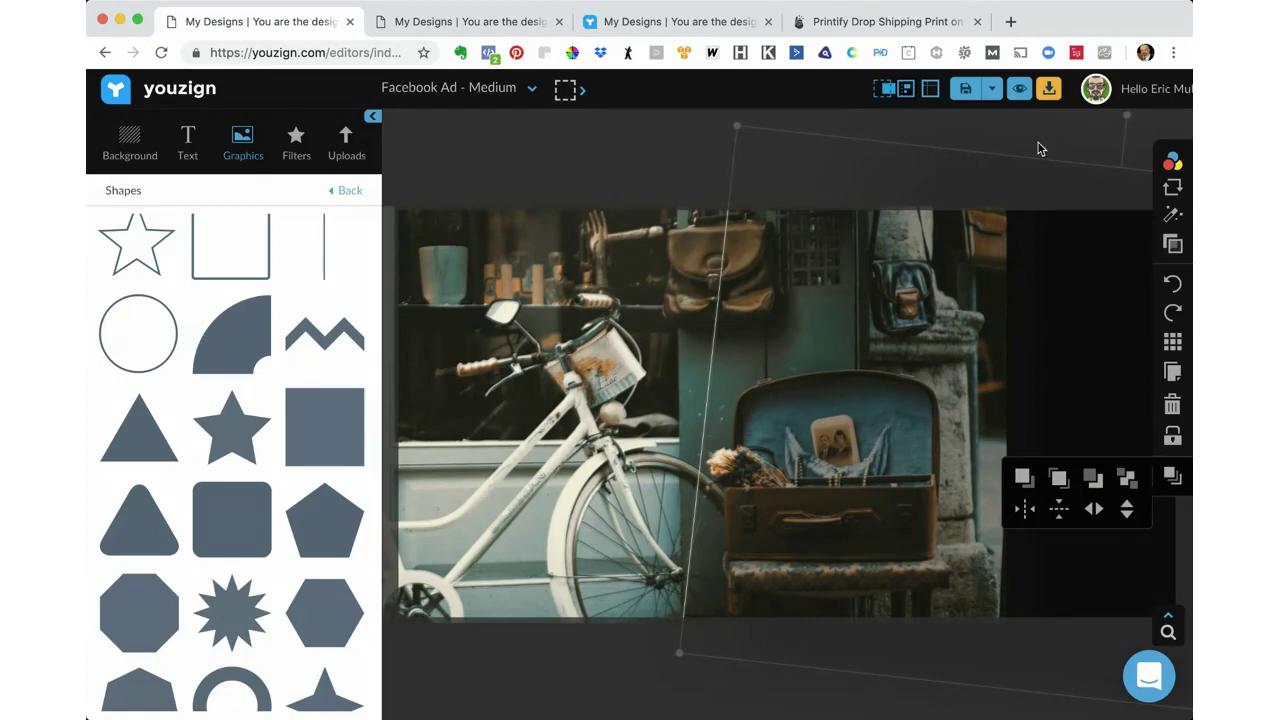
mouse_move(1037, 171)
left_mouse_down()
mouse_move(1041, 202)
mouse_move(1041, 171)
left_mouse_up()
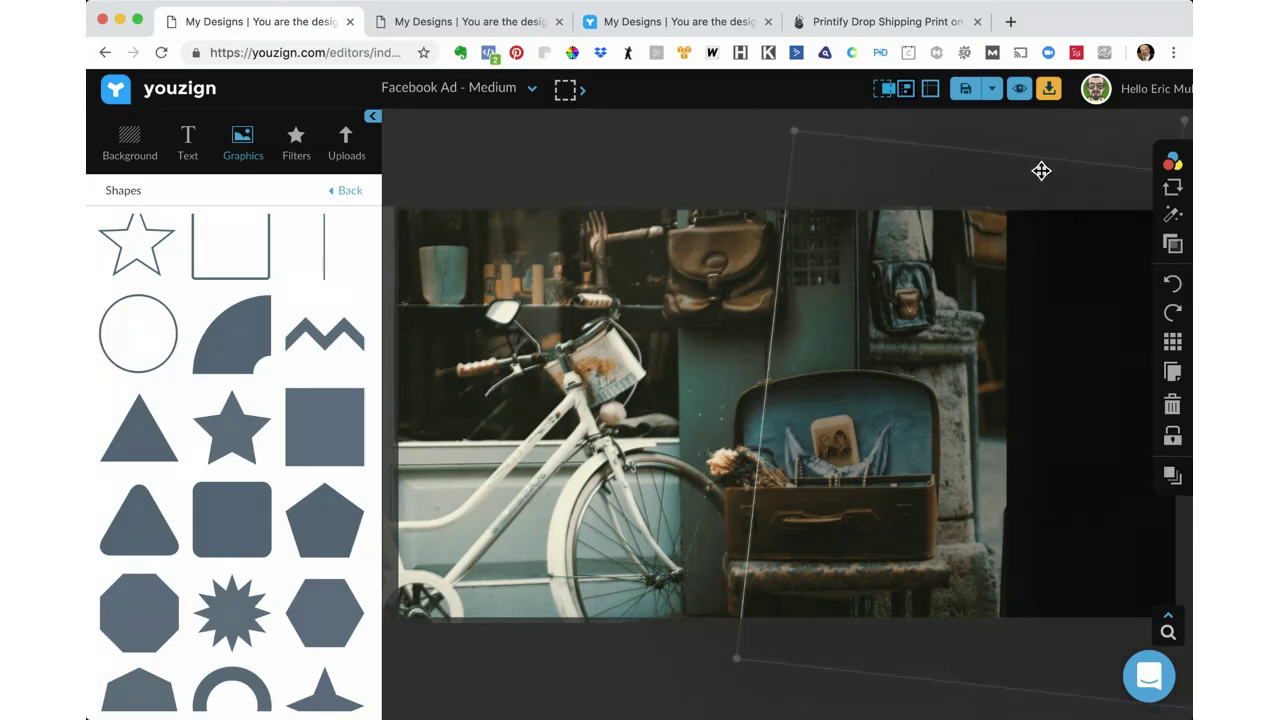
mouse_move(1165, 488)
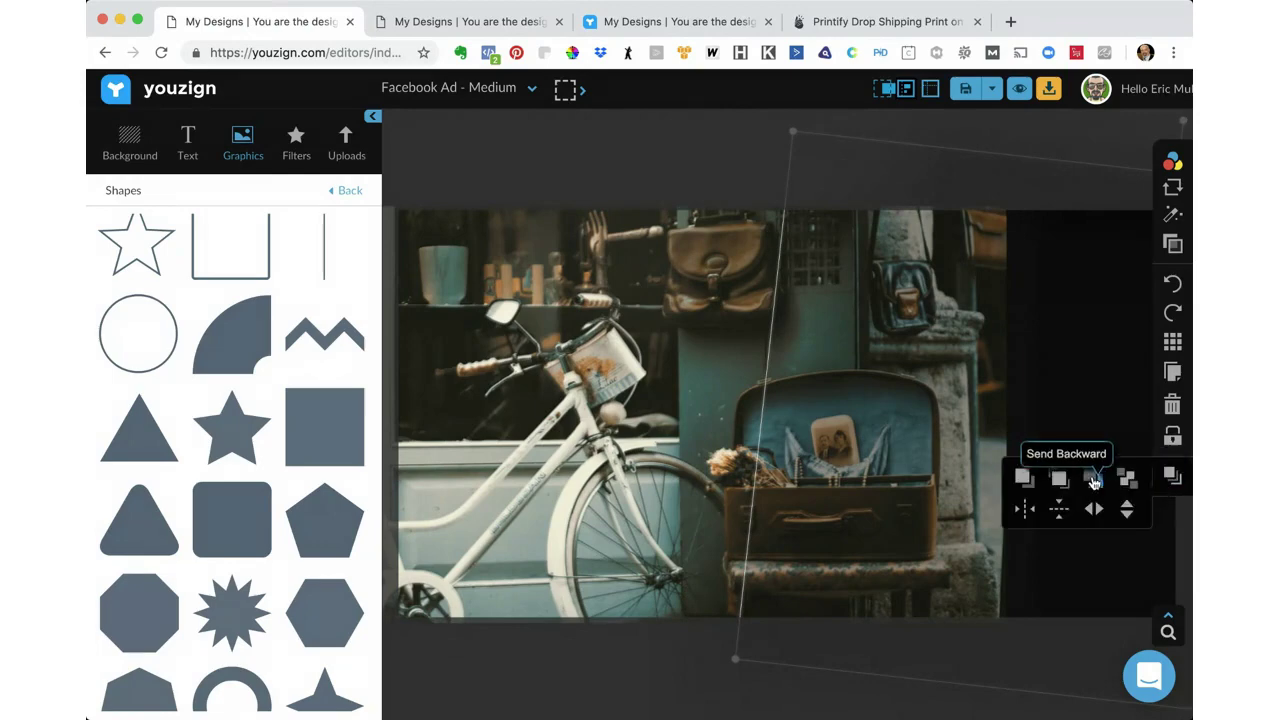
left_click(1028, 479)
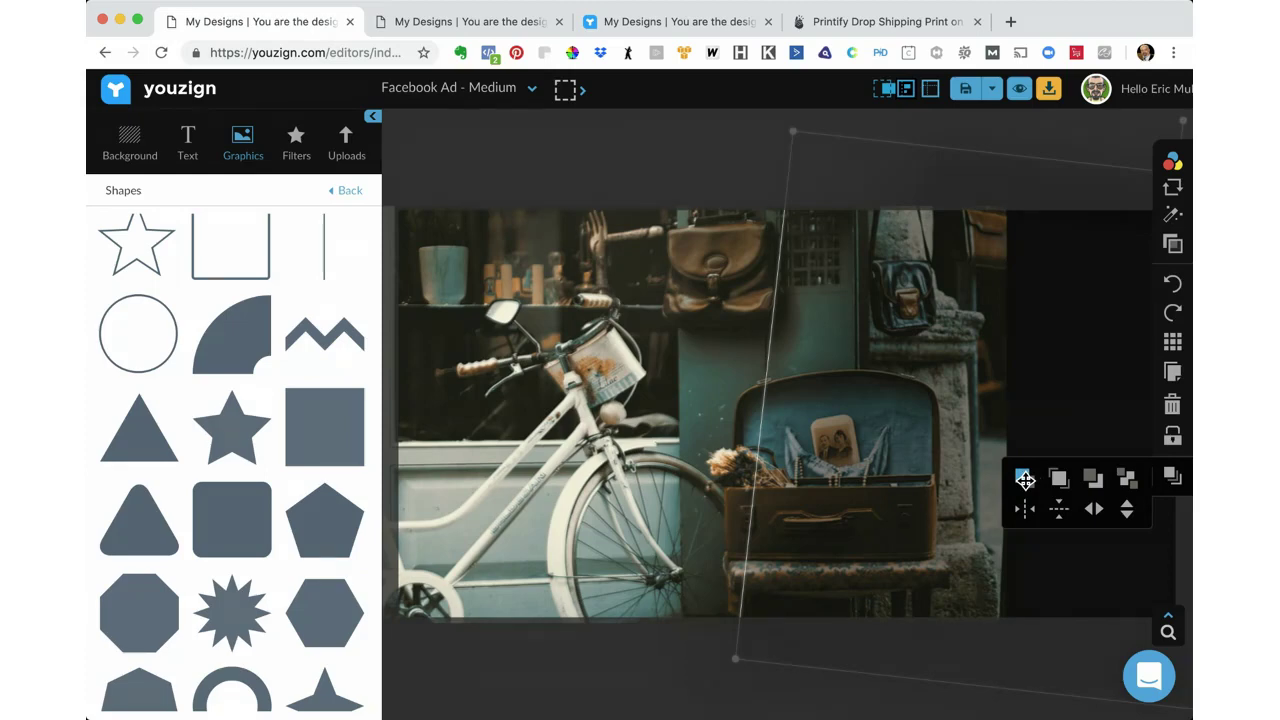
left_click(1025, 480)
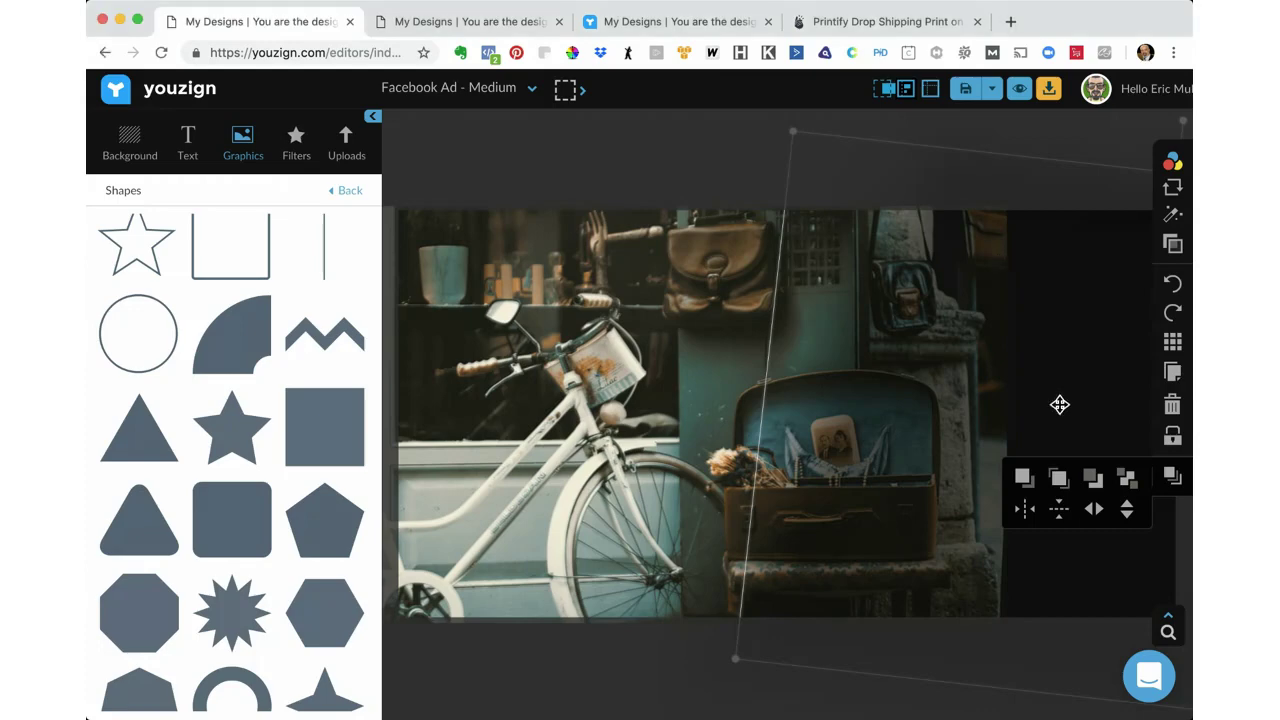
left_click(1023, 476)
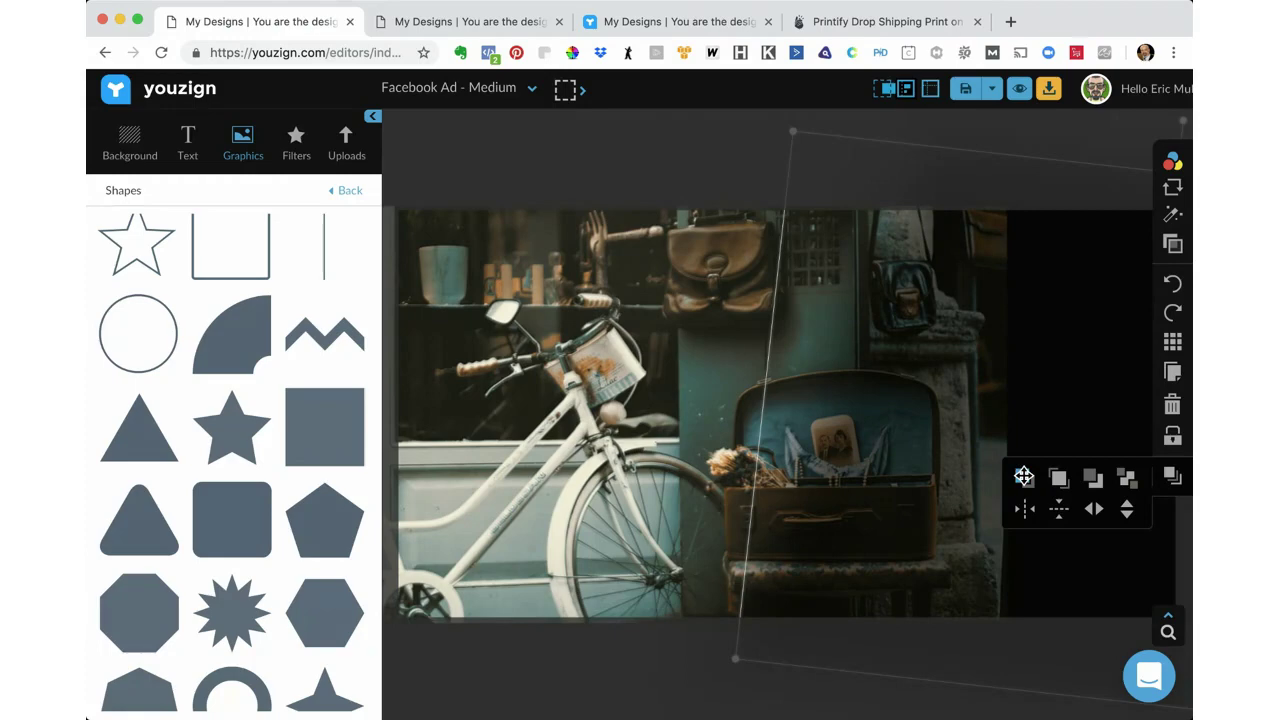
left_click(1022, 476)
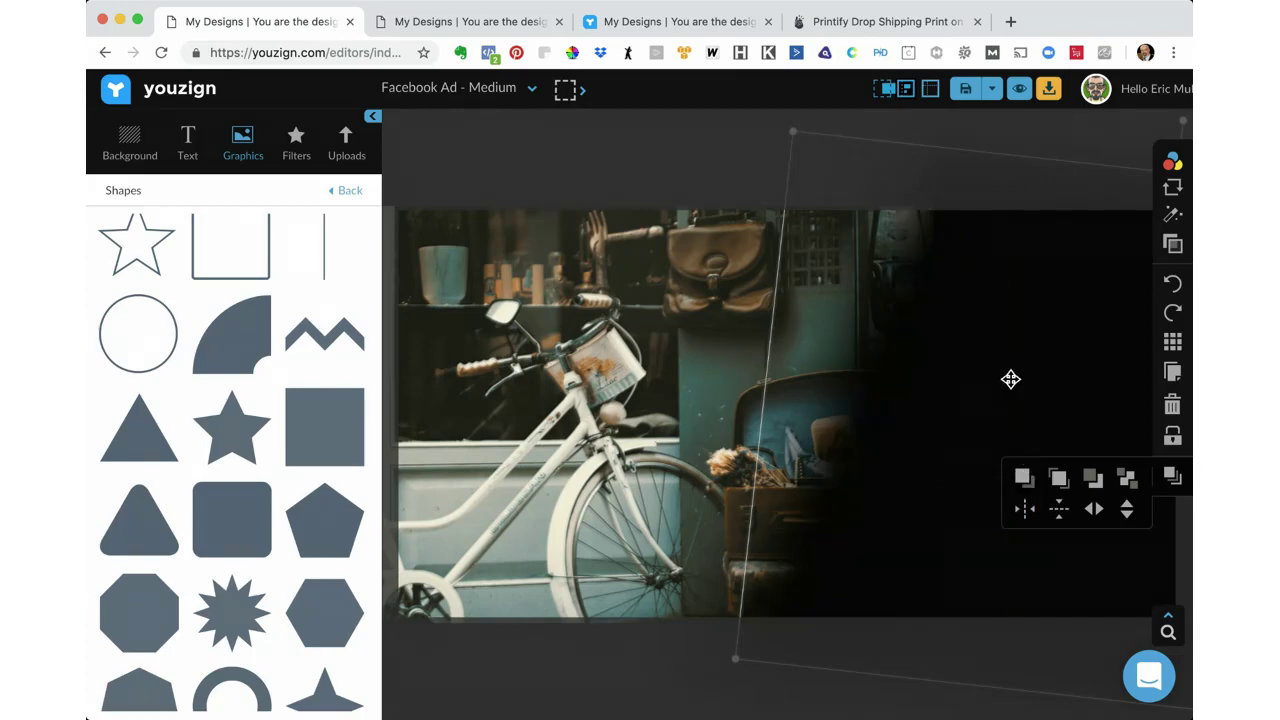
Shift the black gradient overlay slightly left and down, and send it backward one level.
mouse_move(1011, 379)
left_mouse_down()
mouse_move(1031, 380)
mouse_move(1003, 380)
left_mouse_up()
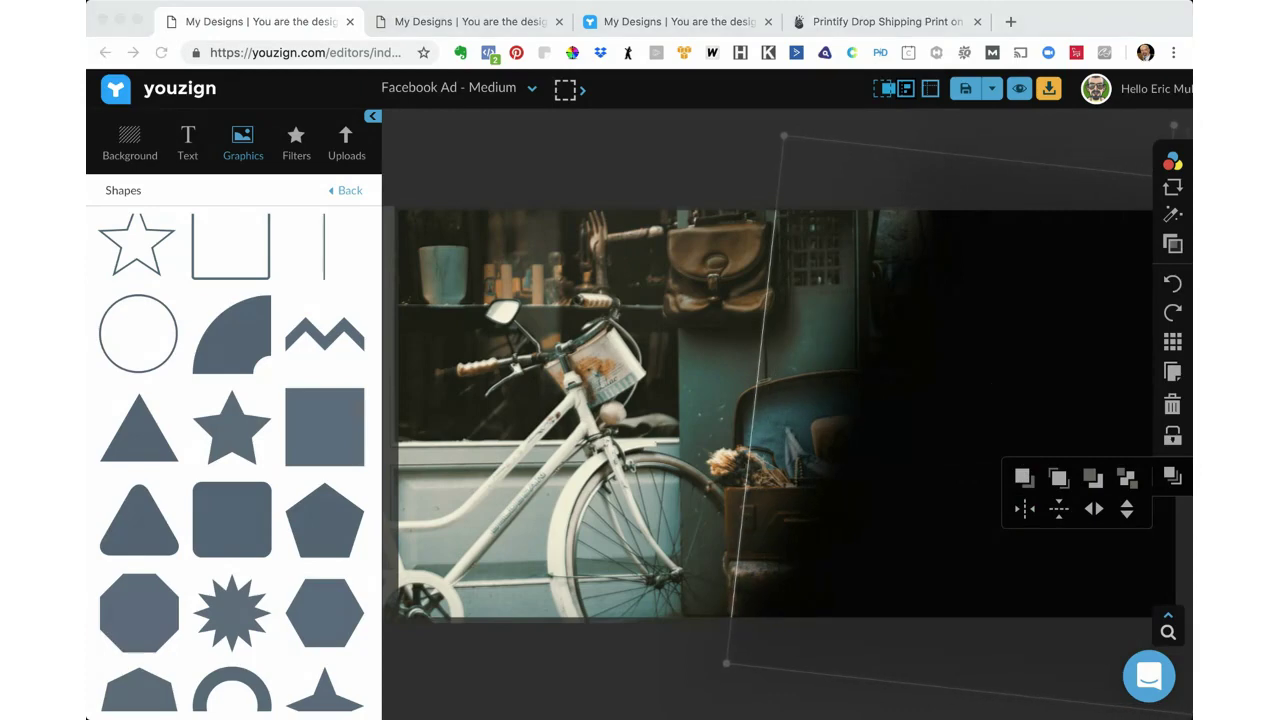
left_click(982, 394)
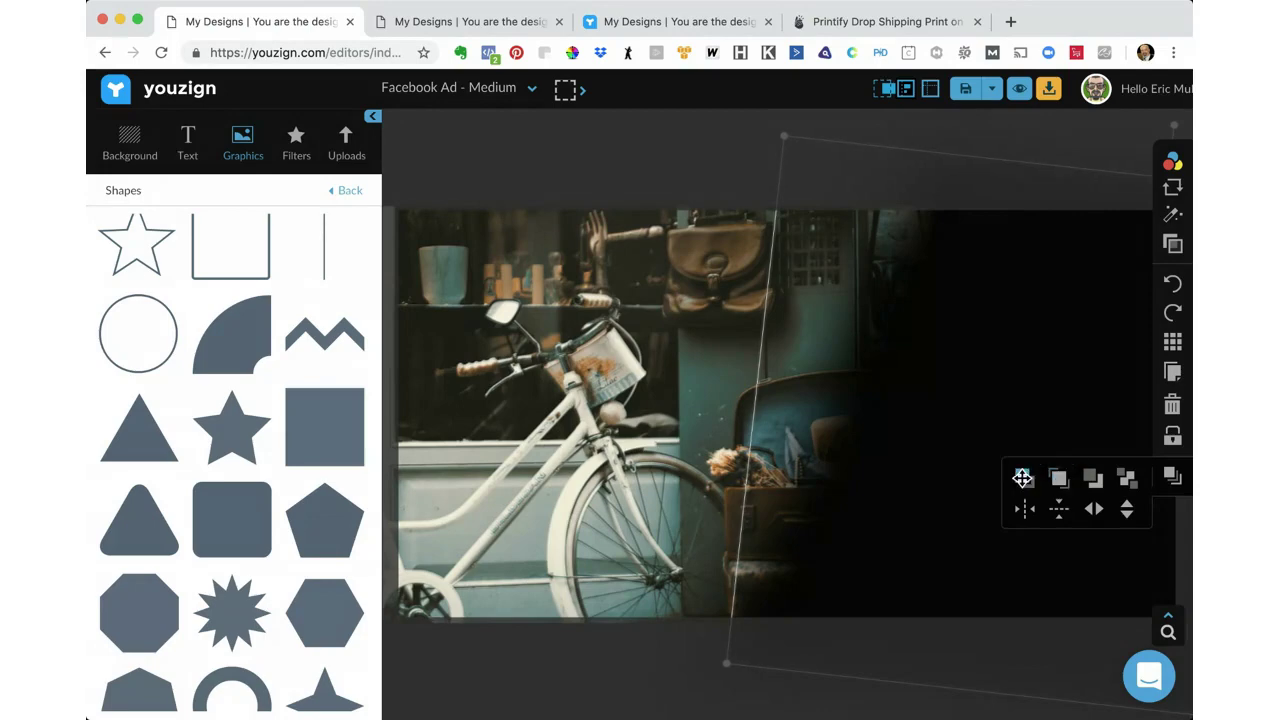
left_click(1098, 484)
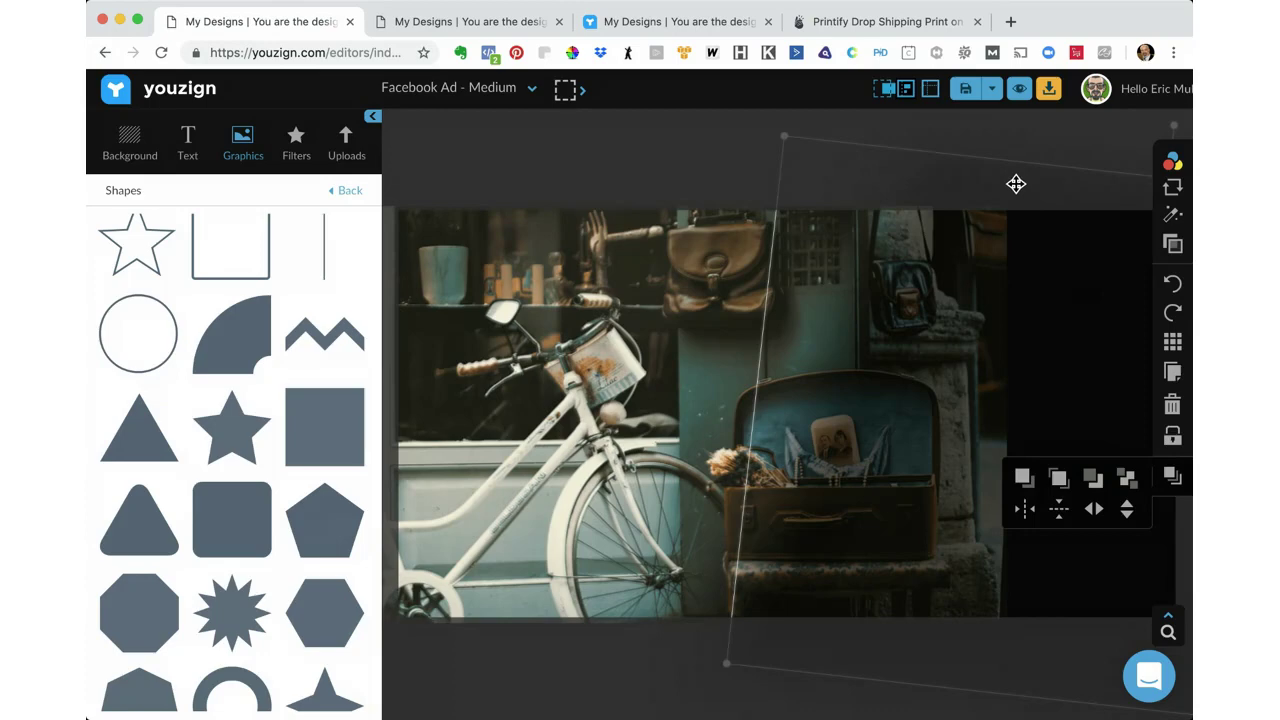
Duplicate the black gradient overlay and set the copy's opacity to 64.
left_click(1173, 372)
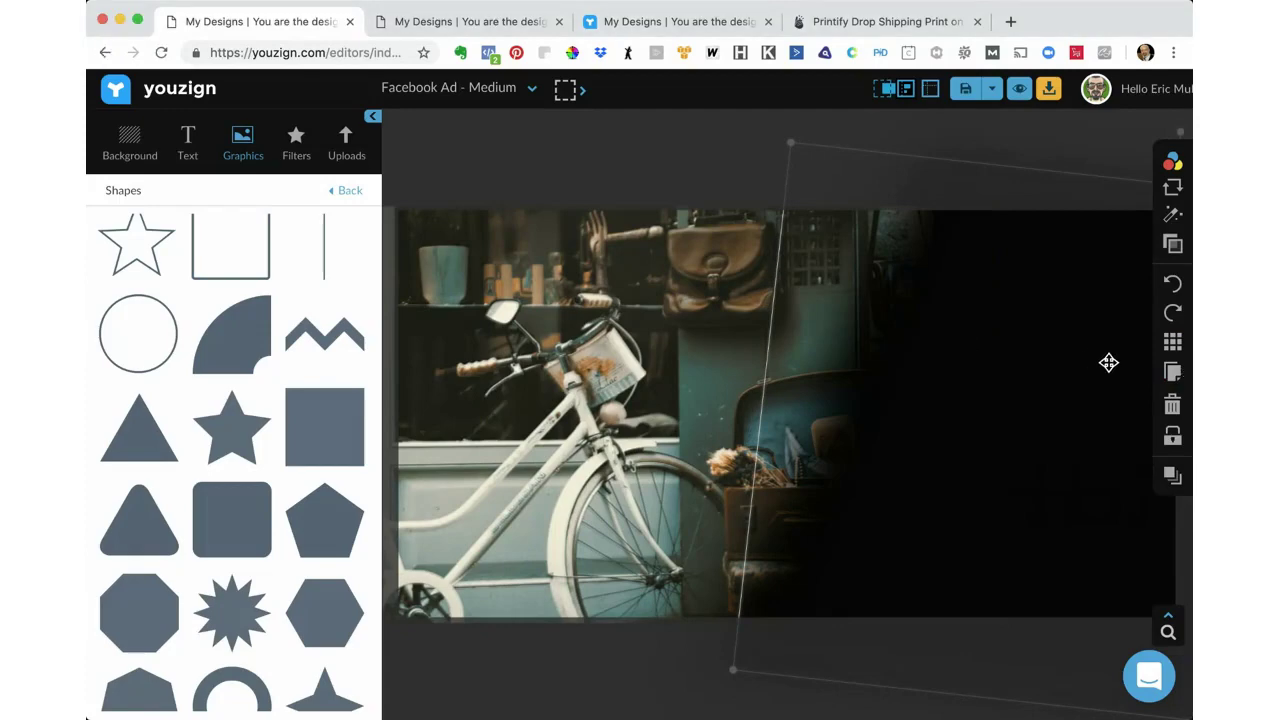
left_click(1173, 244)
left_click_drag(1111, 245, 1065, 259)
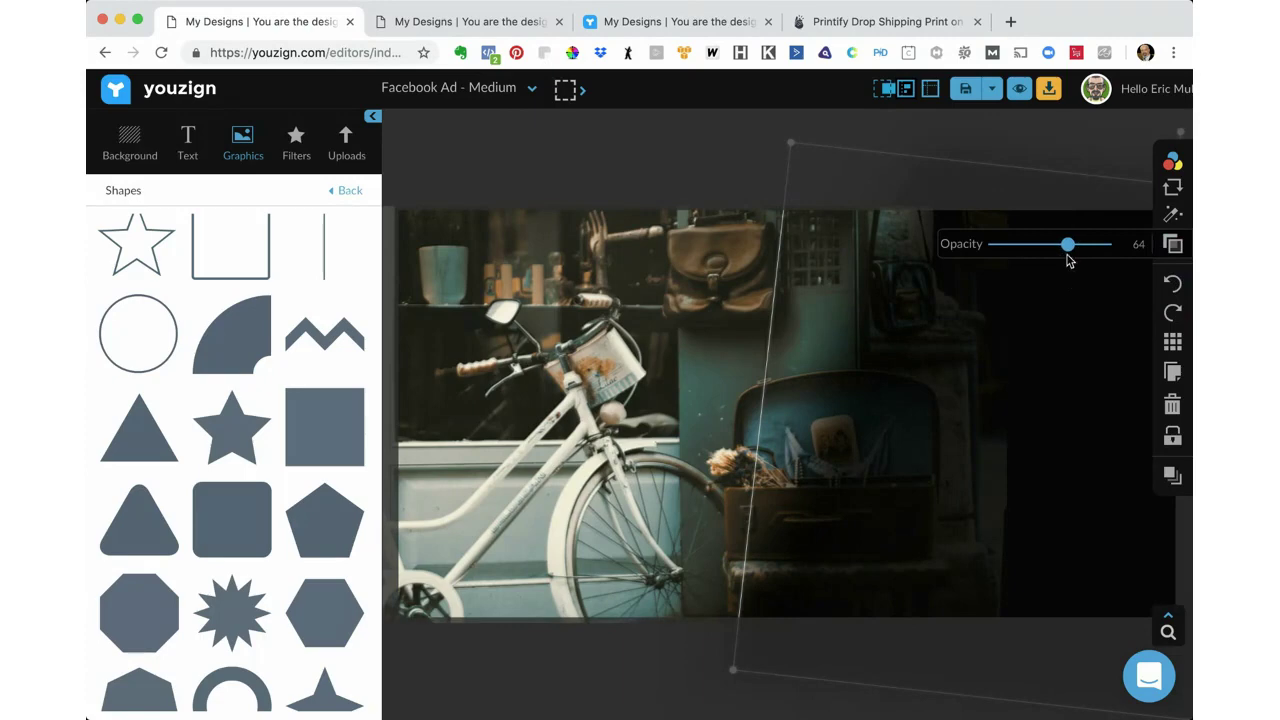
Bring the duplicated black gradient overlay to the front of the layer order.
left_click(1020, 120)
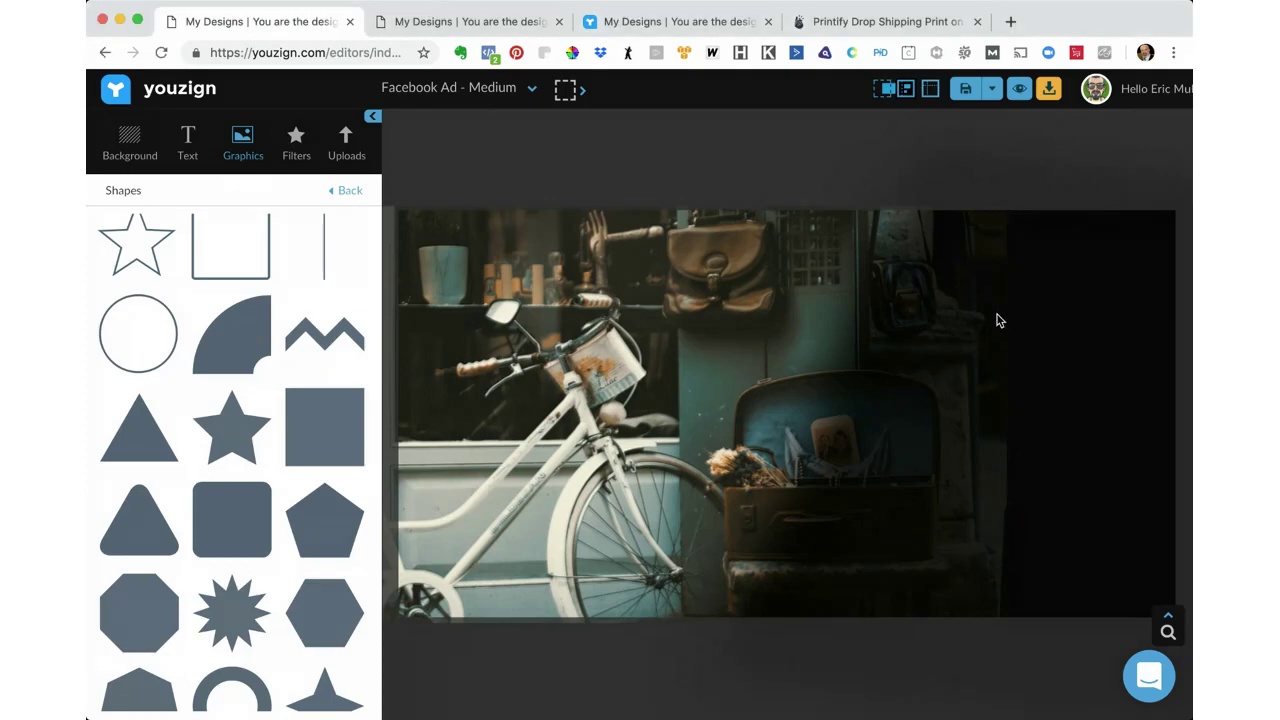
left_click(1060, 338)
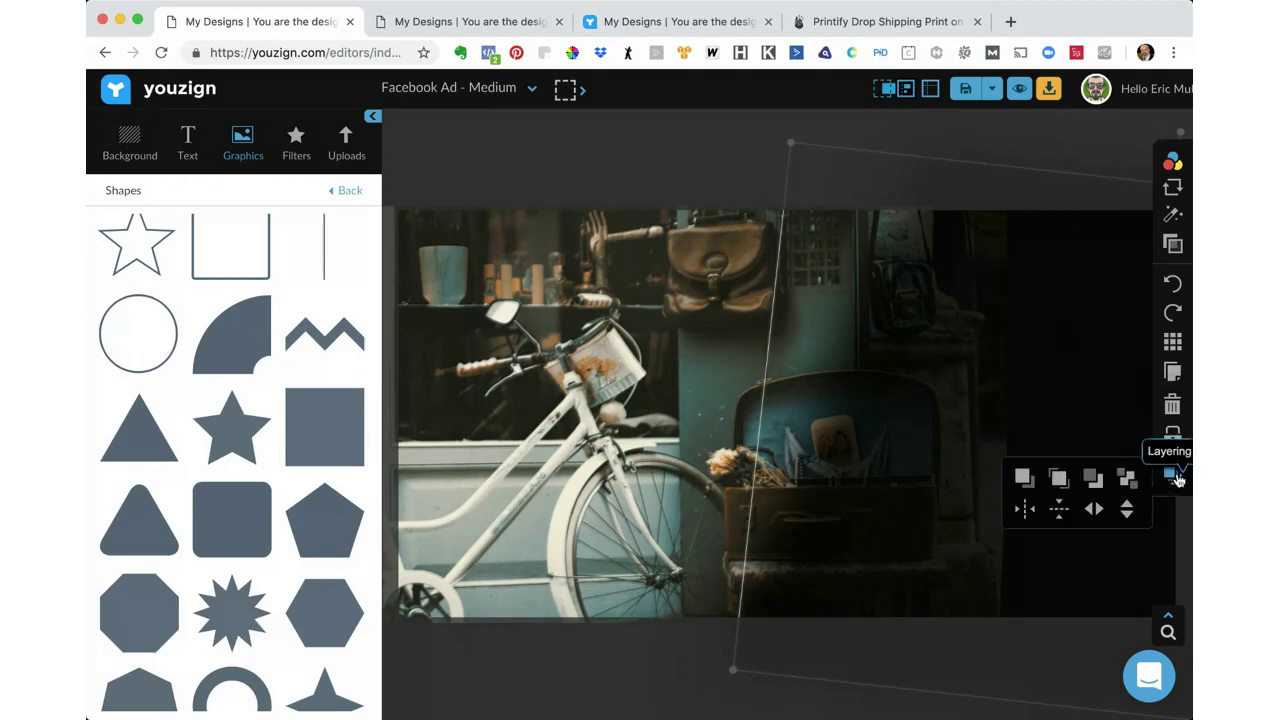
mouse_move(1175, 479)
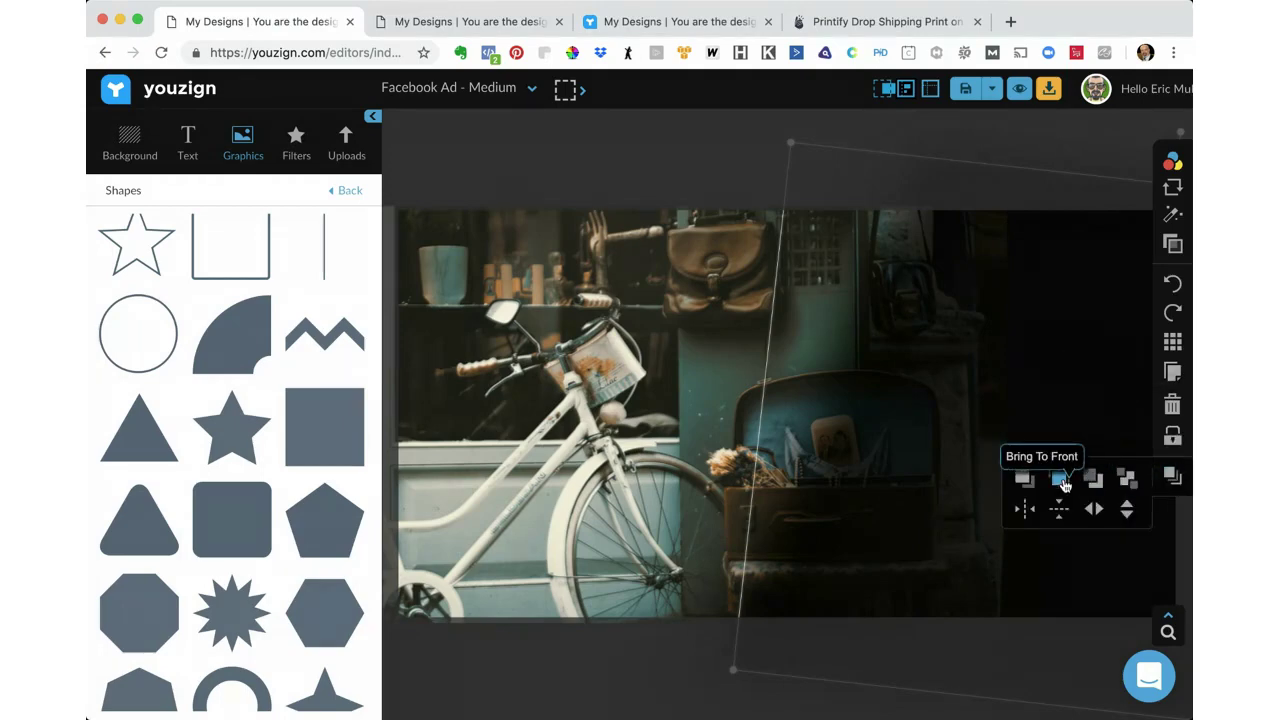
left_click(1062, 480)
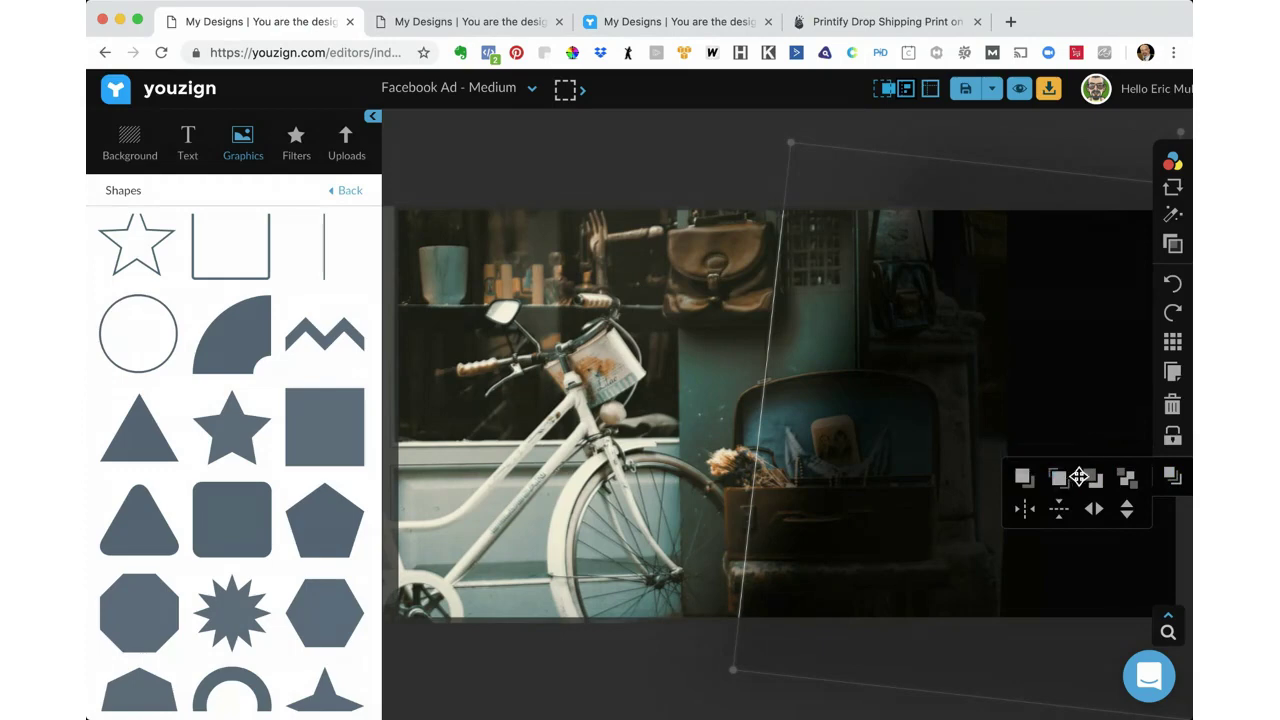
left_click(643, 166)
Reposition the black gradient overlay over the photo, trying it further left before placing it slightly higher and to the right.
left_click(1076, 346)
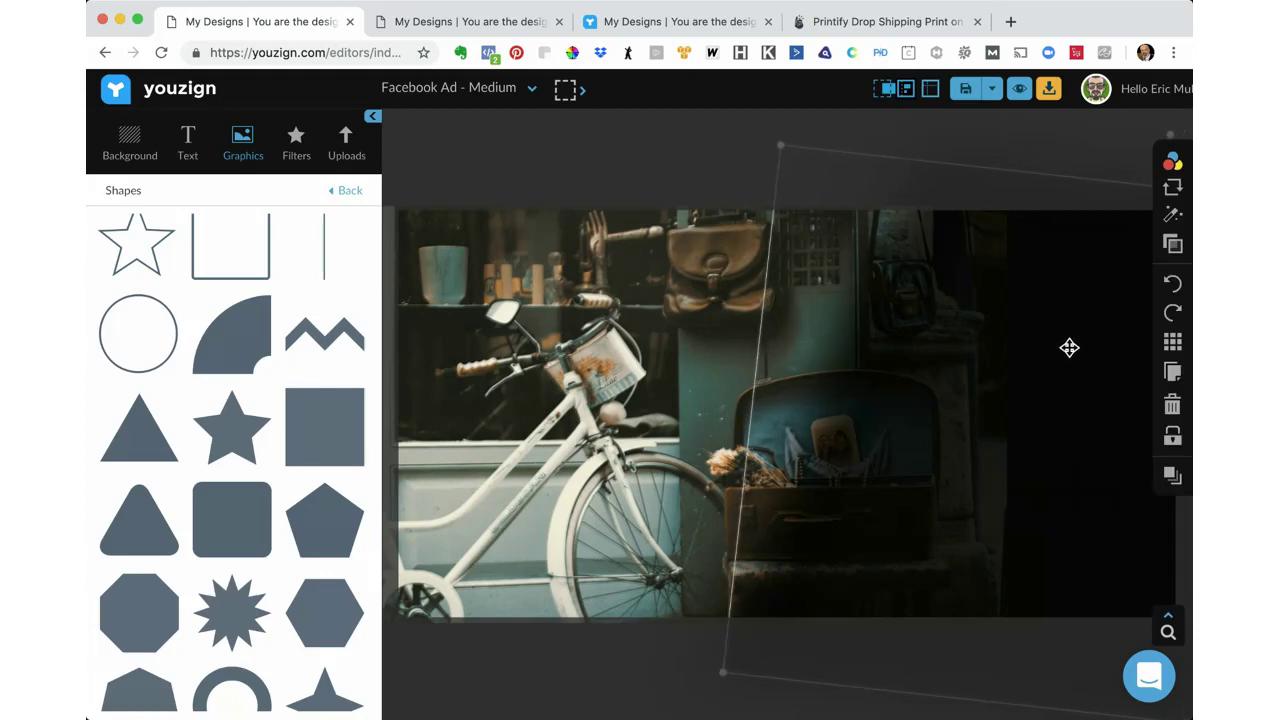
left_click(770, 225)
left_click(846, 201)
left_click_drag(818, 180, 764, 174)
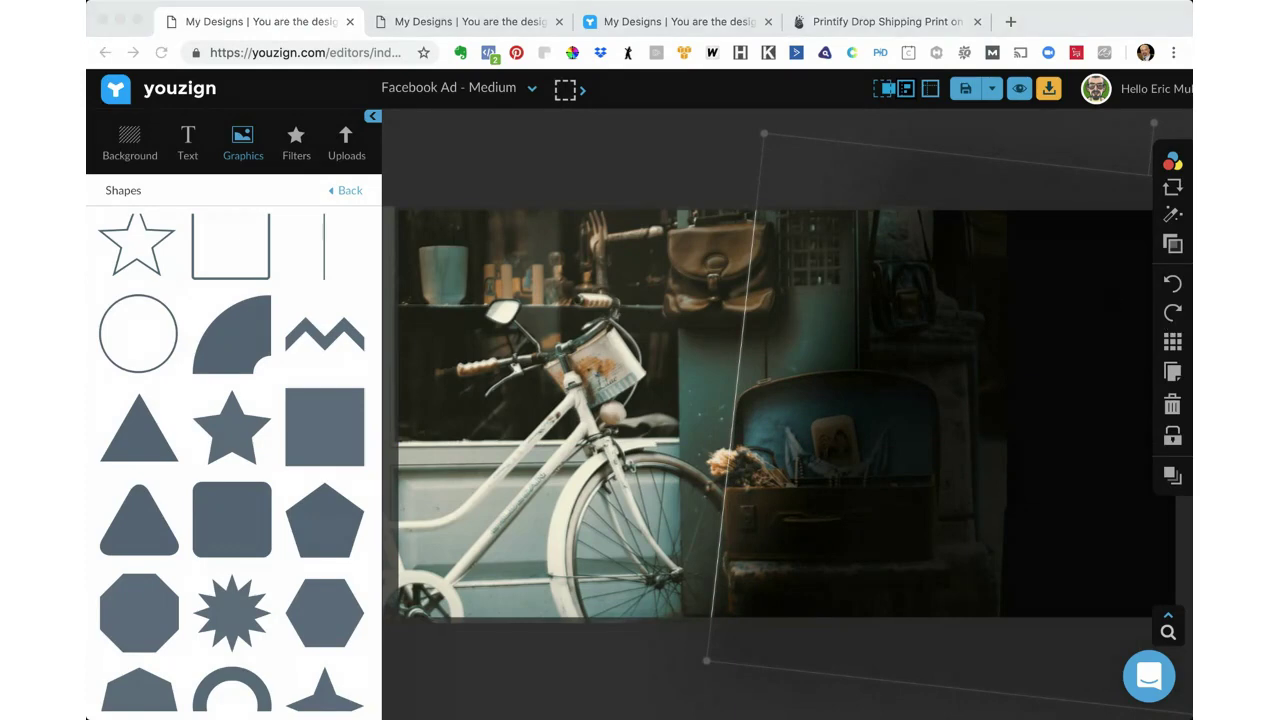
left_click(710, 177)
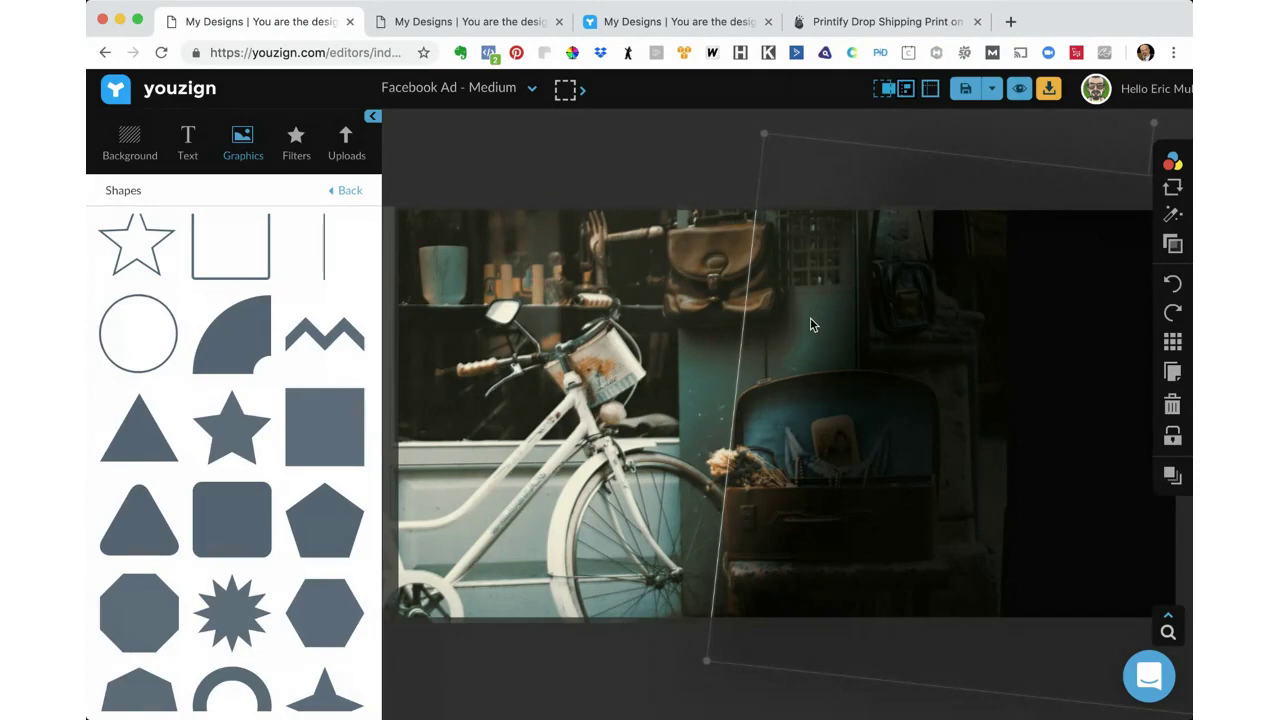
left_click_drag(810, 317, 771, 314)
left_click(771, 314)
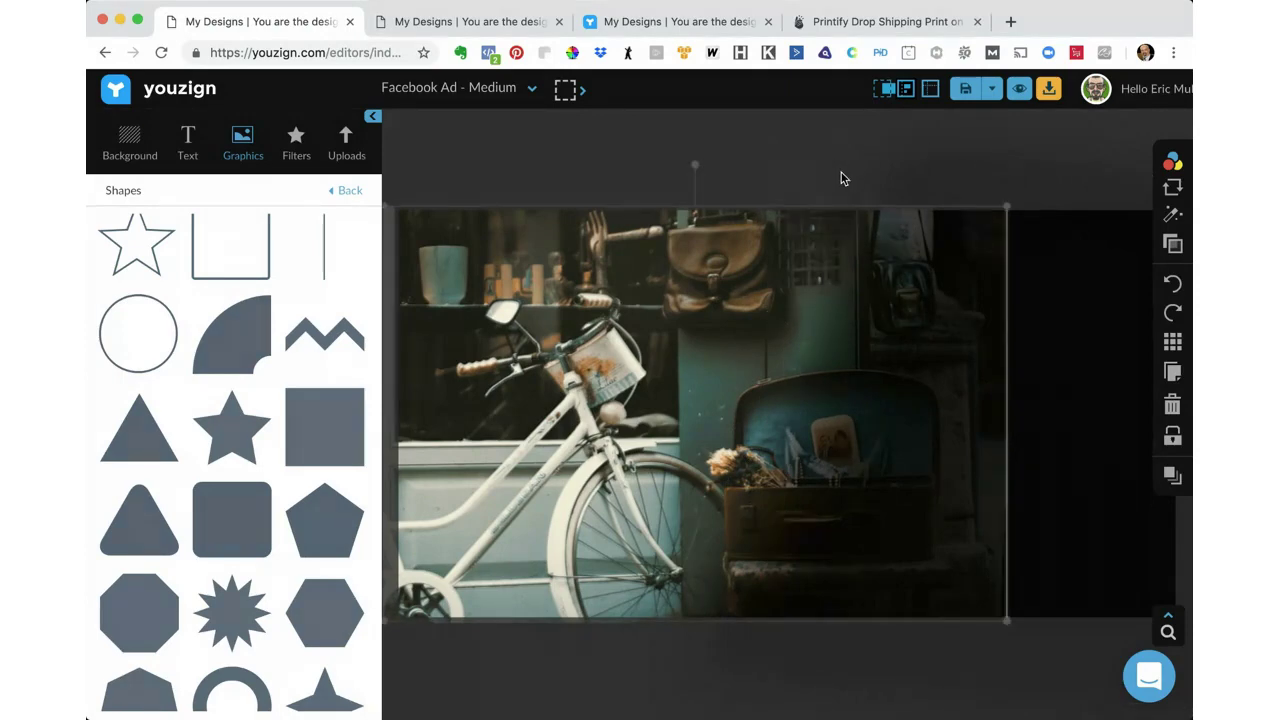
left_click_drag(822, 182, 790, 187)
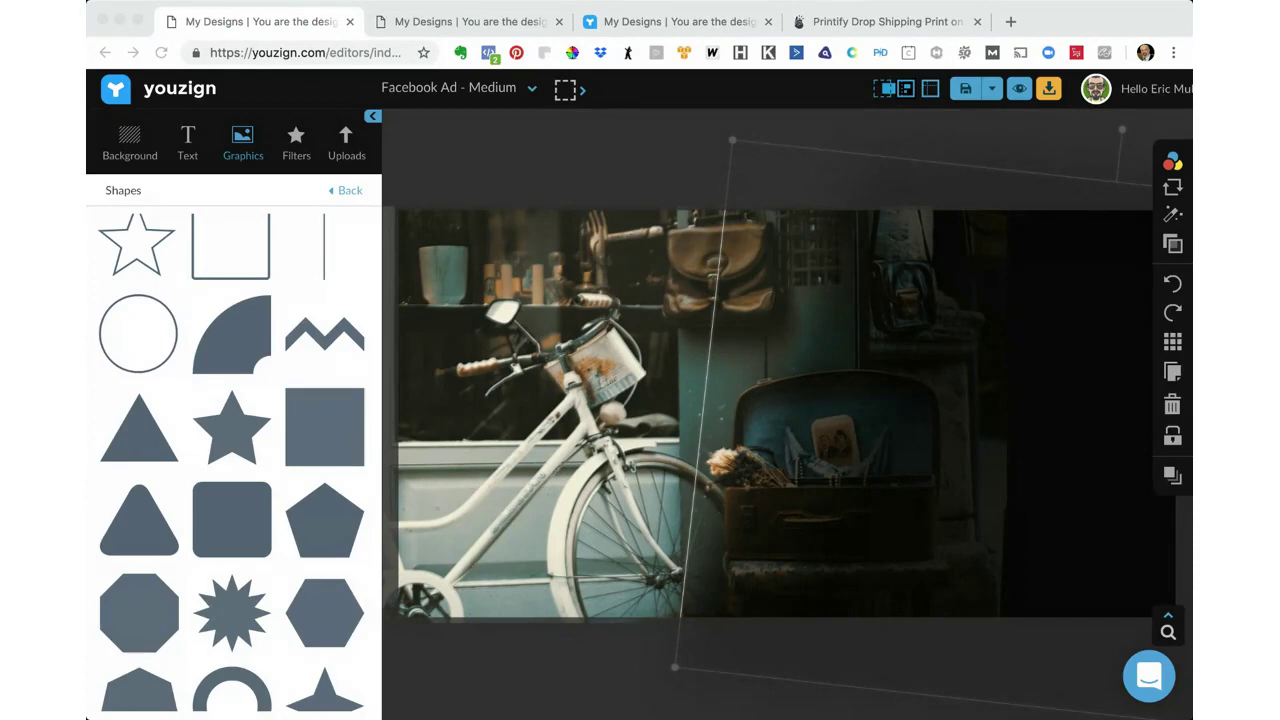
left_click(684, 181)
left_click_drag(918, 255, 987, 228)
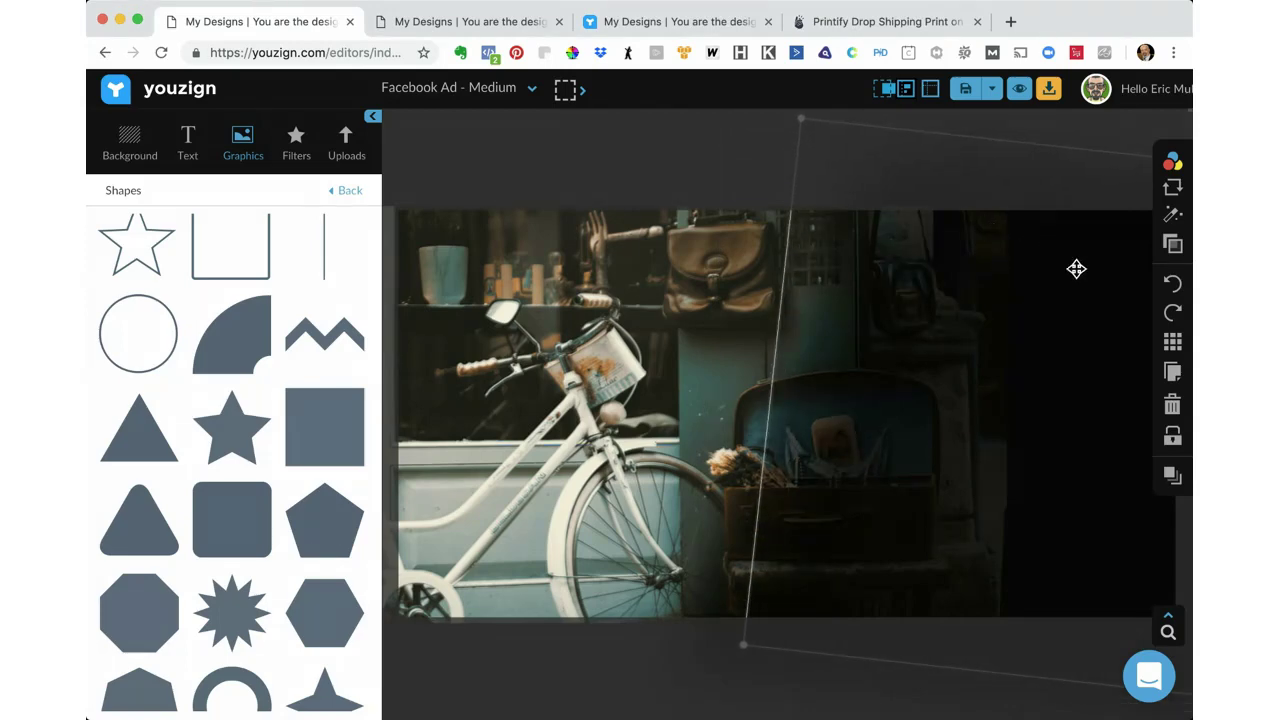
Duplicate the black gradient overlay and shift the copy slightly right.
left_click(1173, 376)
left_click_drag(1106, 371, 1132, 372)
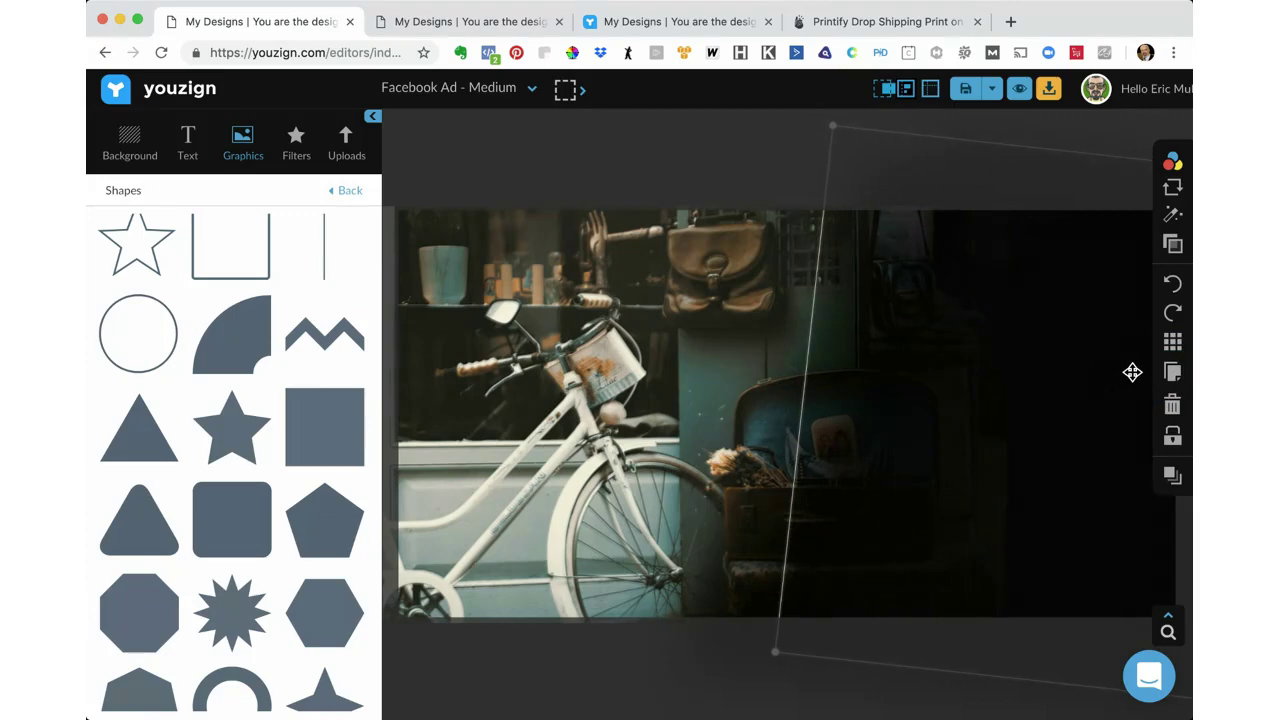
left_click(717, 148)
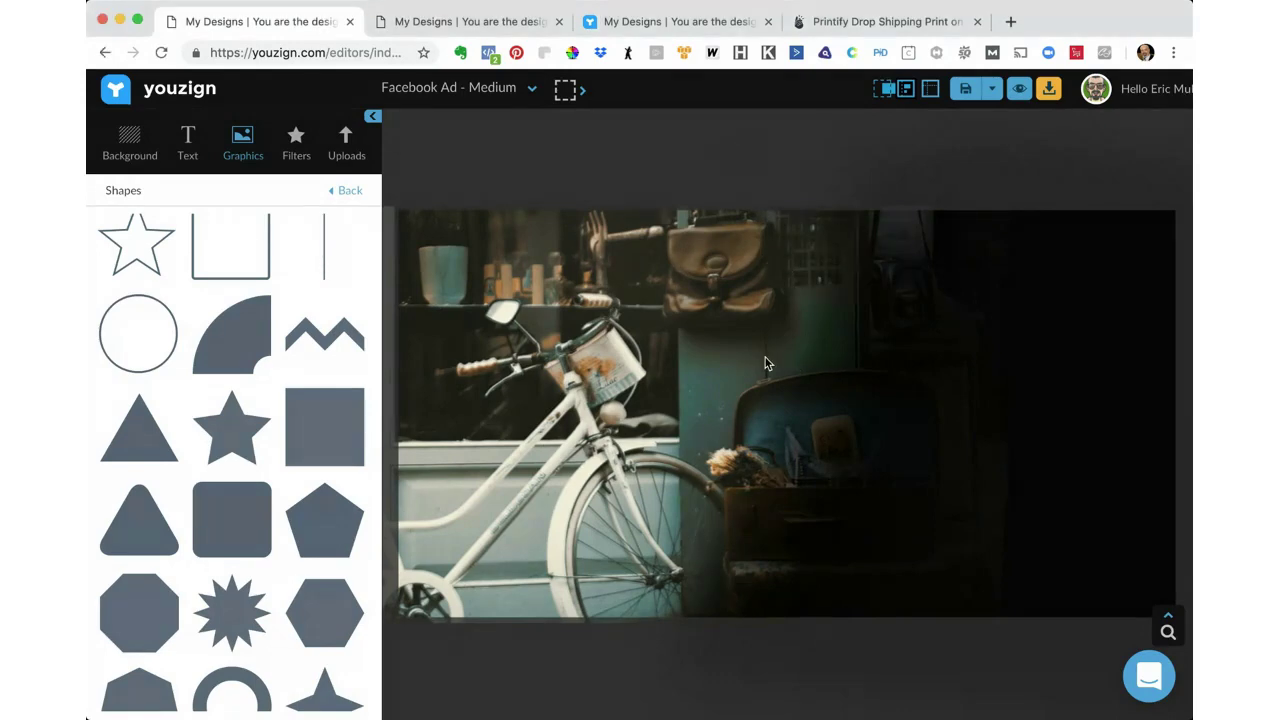
Select the bicycle photo copy and set its opacity to 46.
left_click(474, 275)
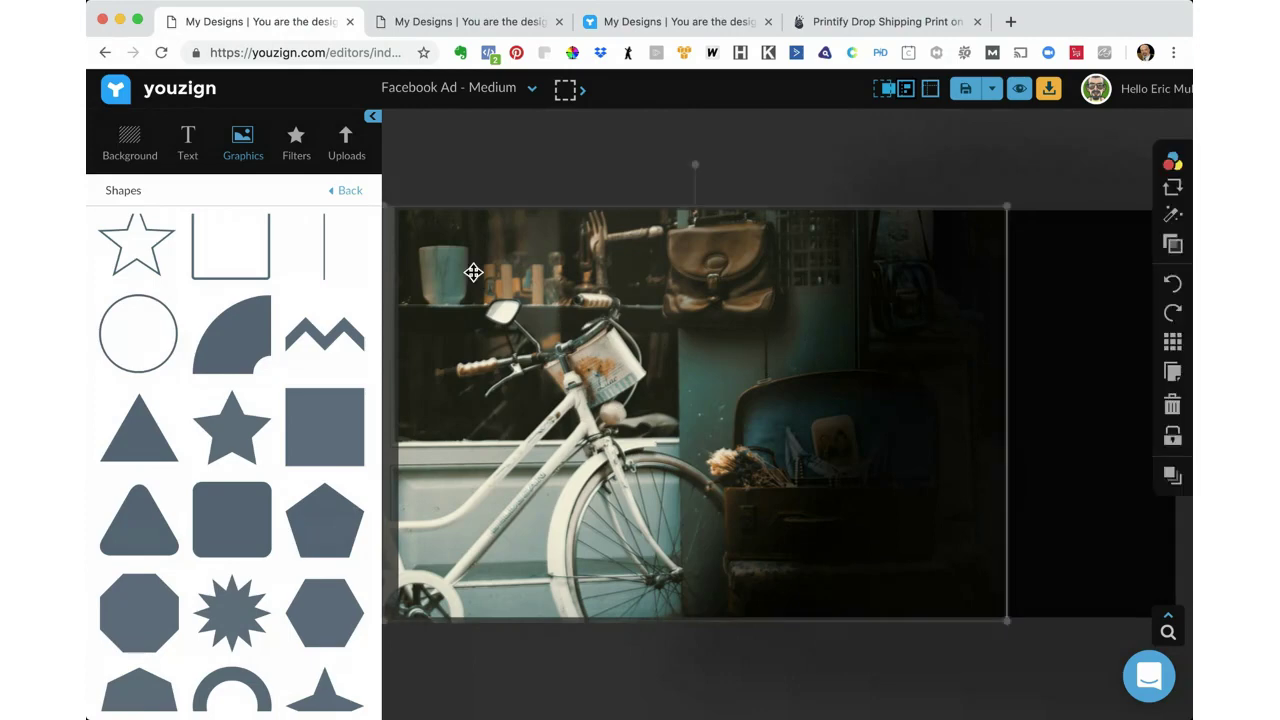
left_click(576, 170)
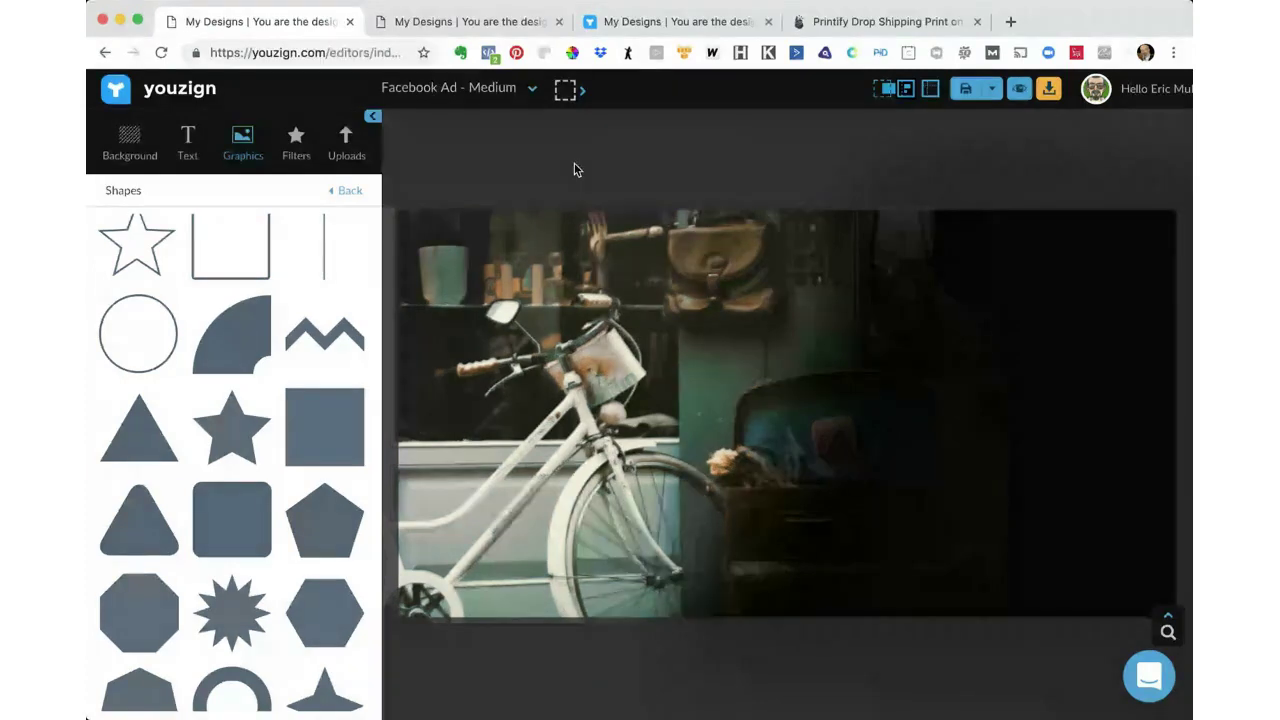
left_click(1034, 247)
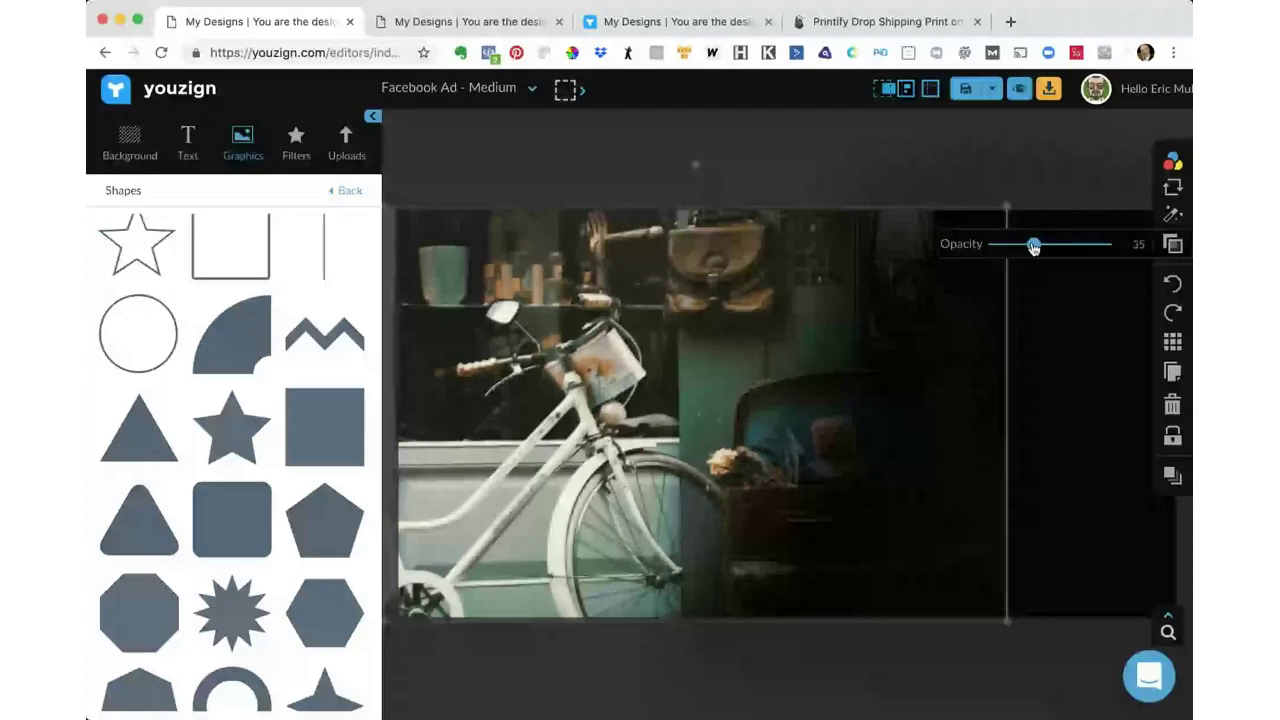
left_click_drag(1034, 246, 1047, 245)
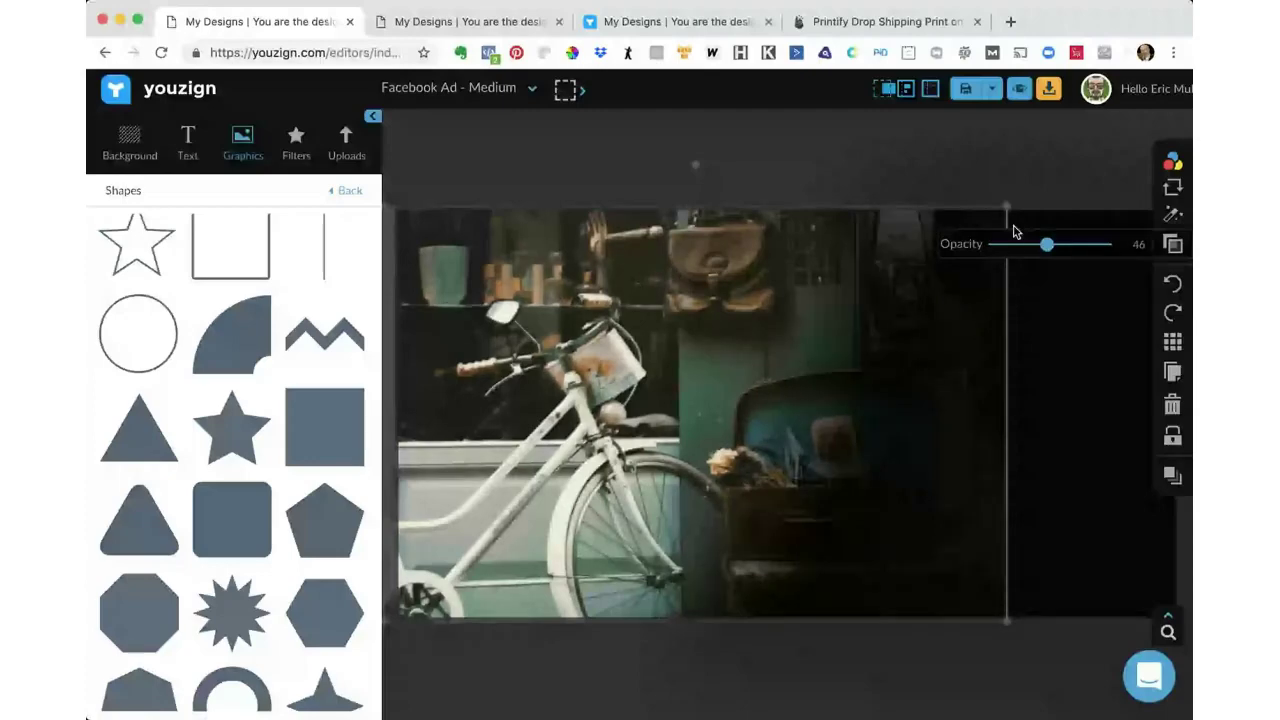
left_click(708, 155)
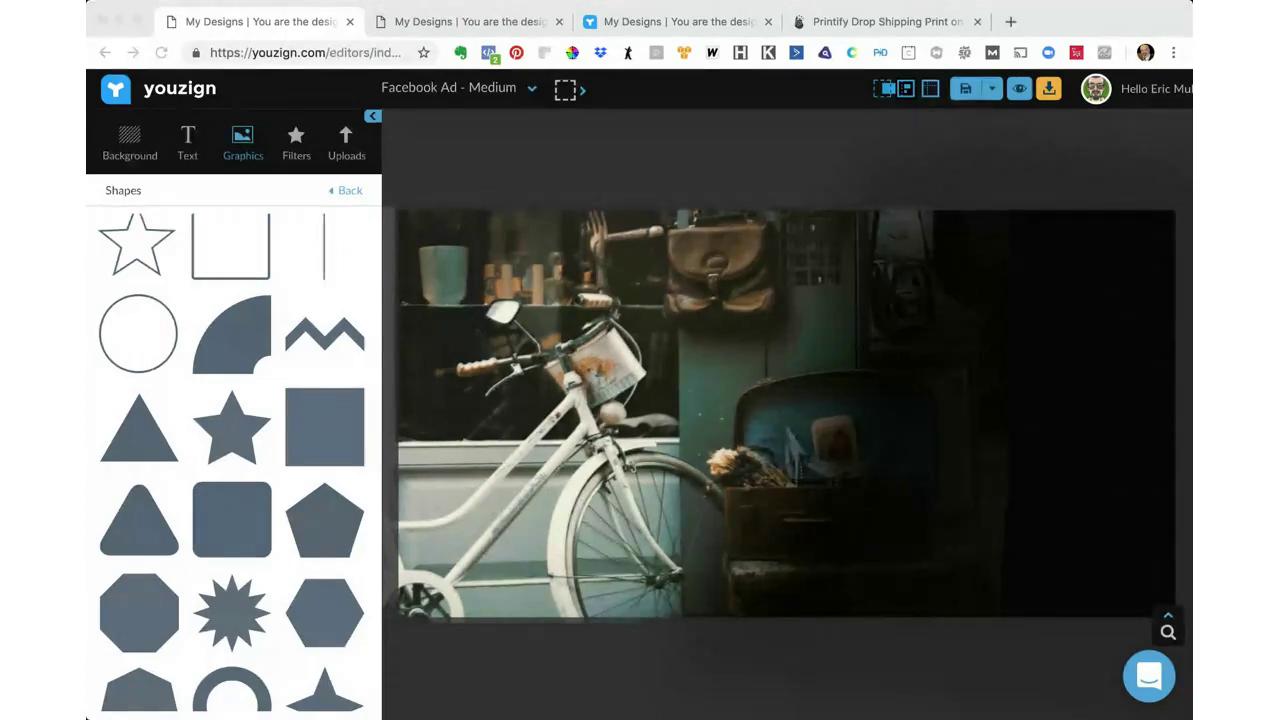
left_click(794, 191)
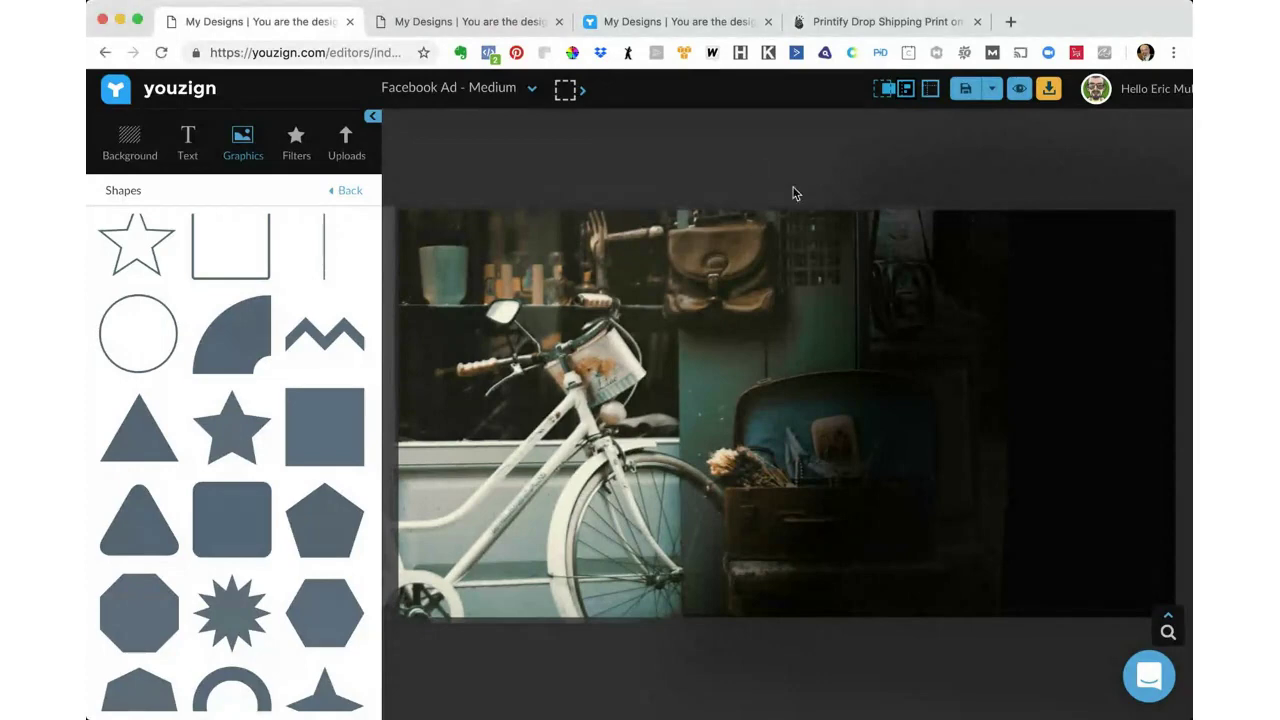
Set the tilted black gradient overlay's opacity to 100 and move it left over the bicycle's front wheel.
left_click(877, 297)
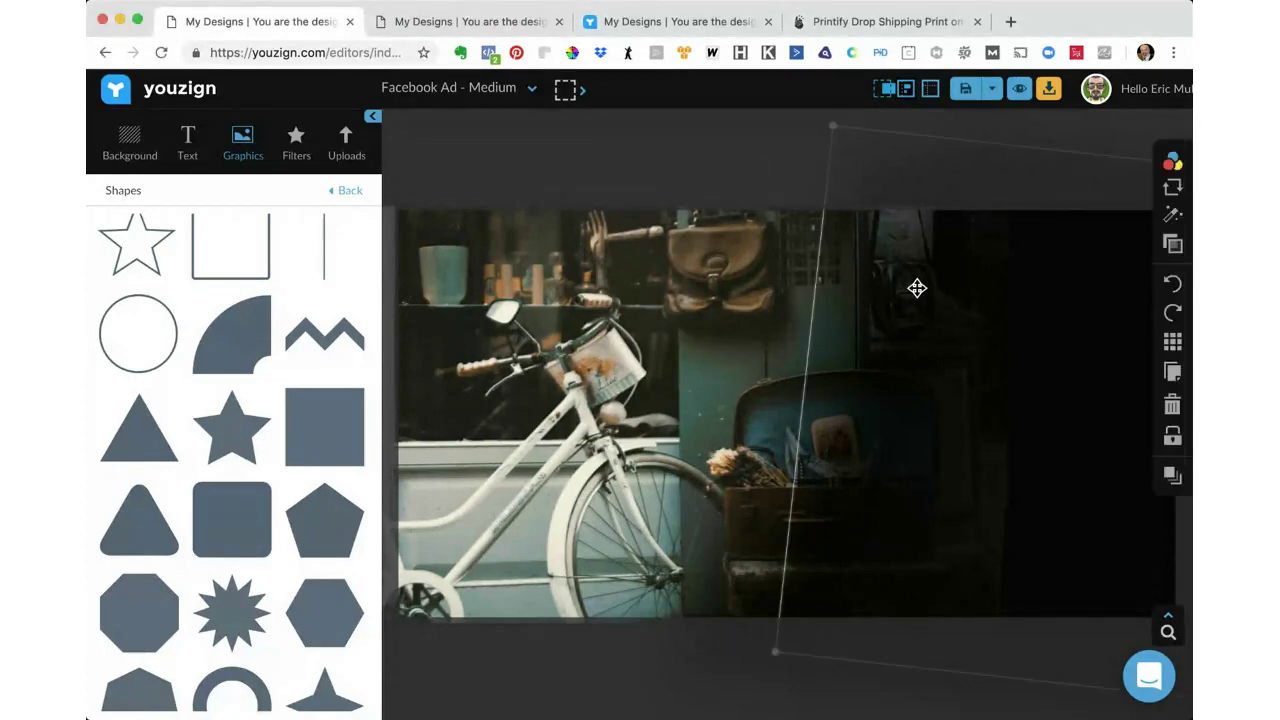
left_click(1172, 244)
left_click(1172, 214)
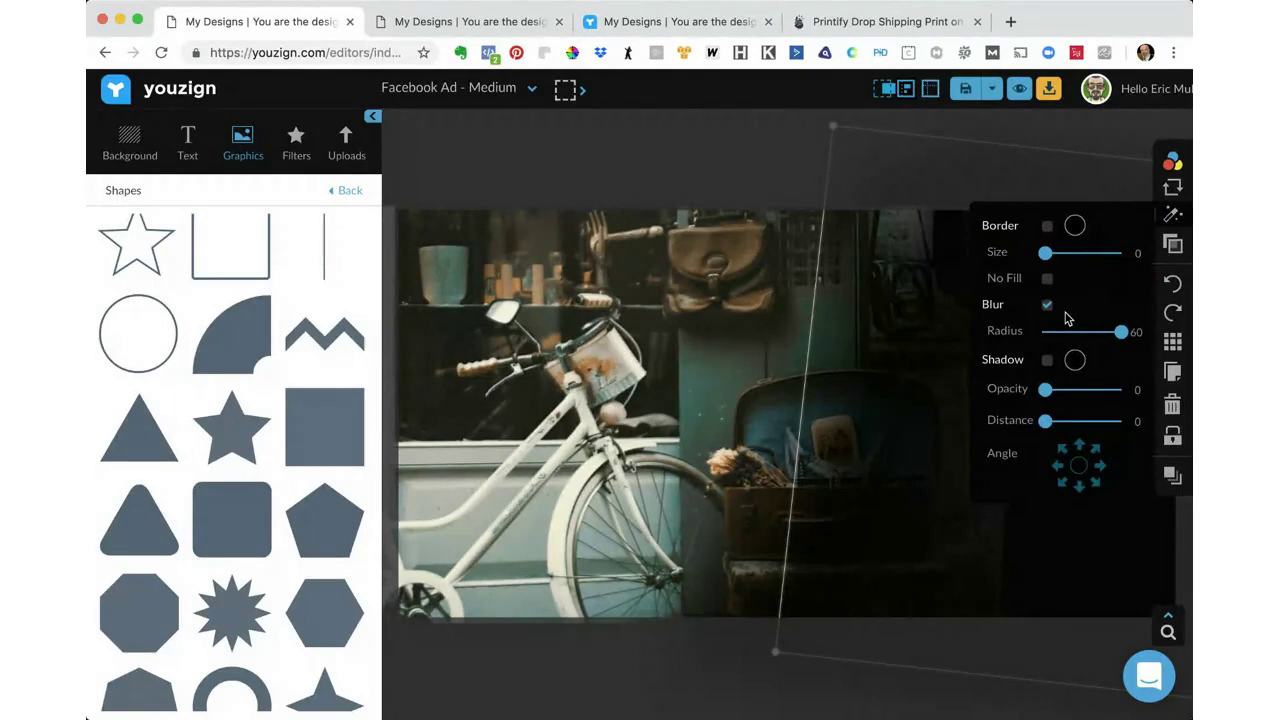
left_click(1171, 246)
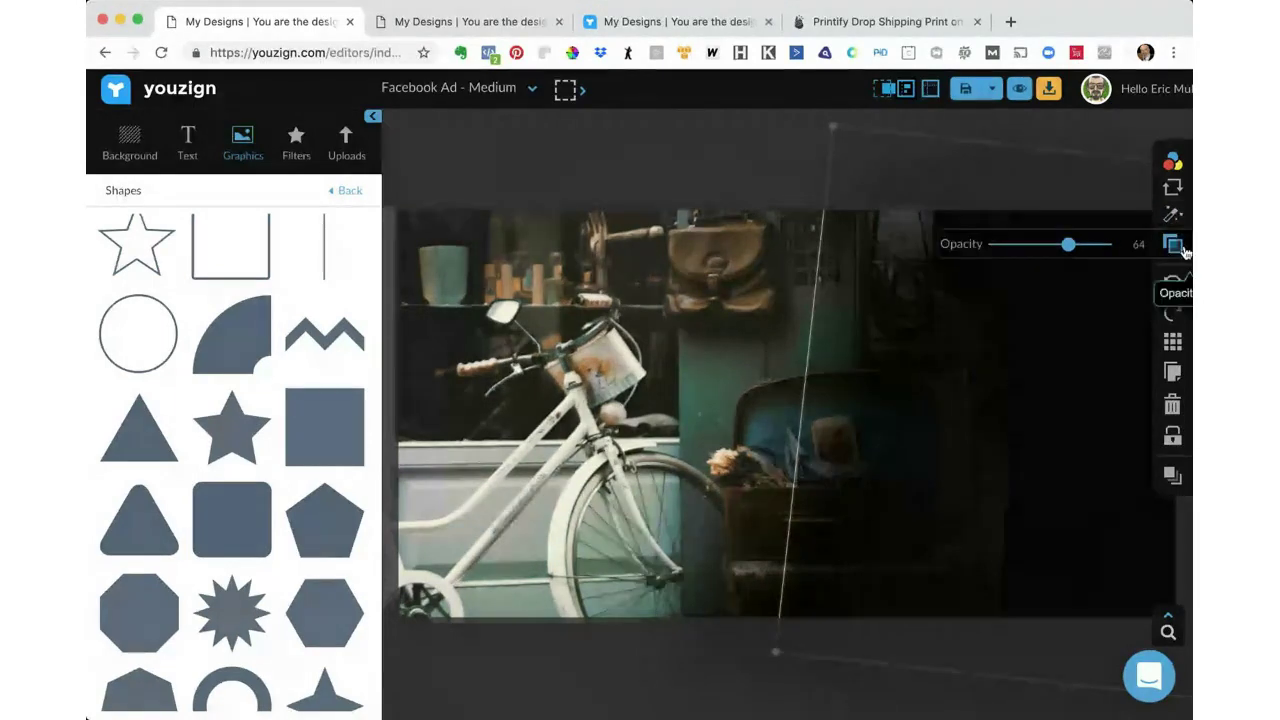
left_click_drag(1073, 253, 1146, 254)
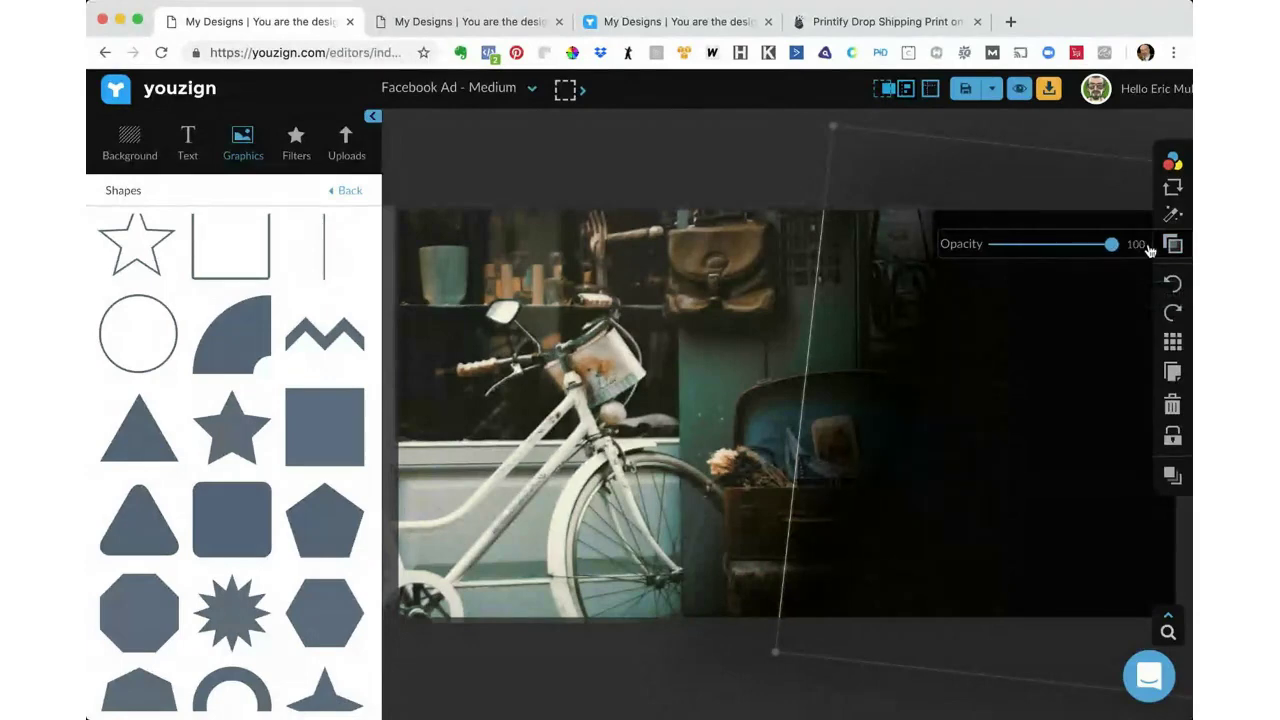
left_click_drag(1017, 203, 772, 193)
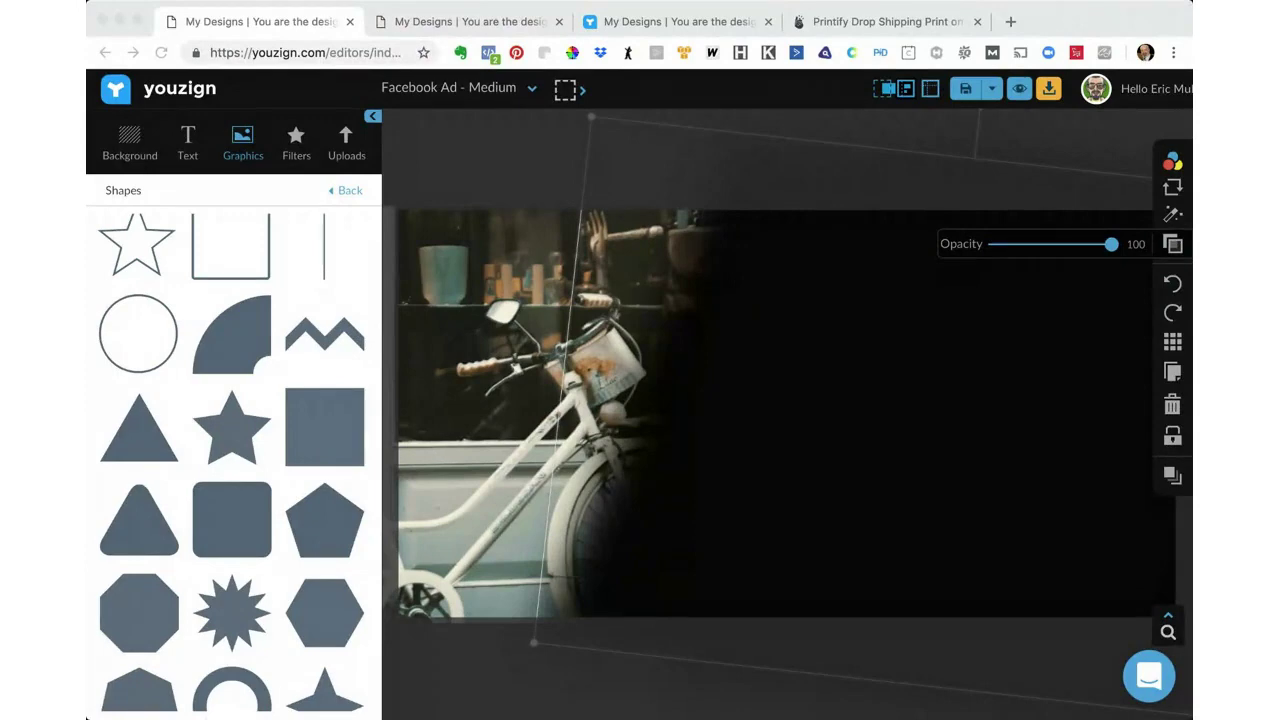
left_click(727, 330)
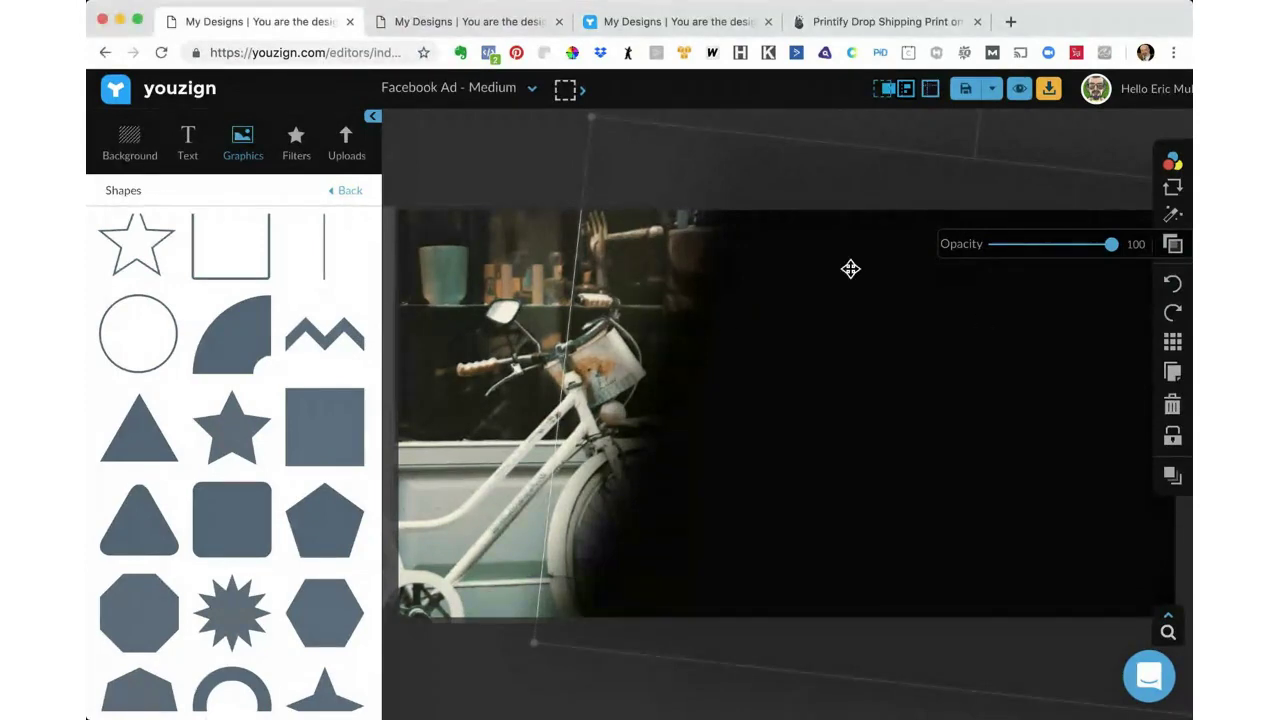
Turn the black overlay's blur effect off to compare its hard edge, and turn it back on.
left_click(1172, 214)
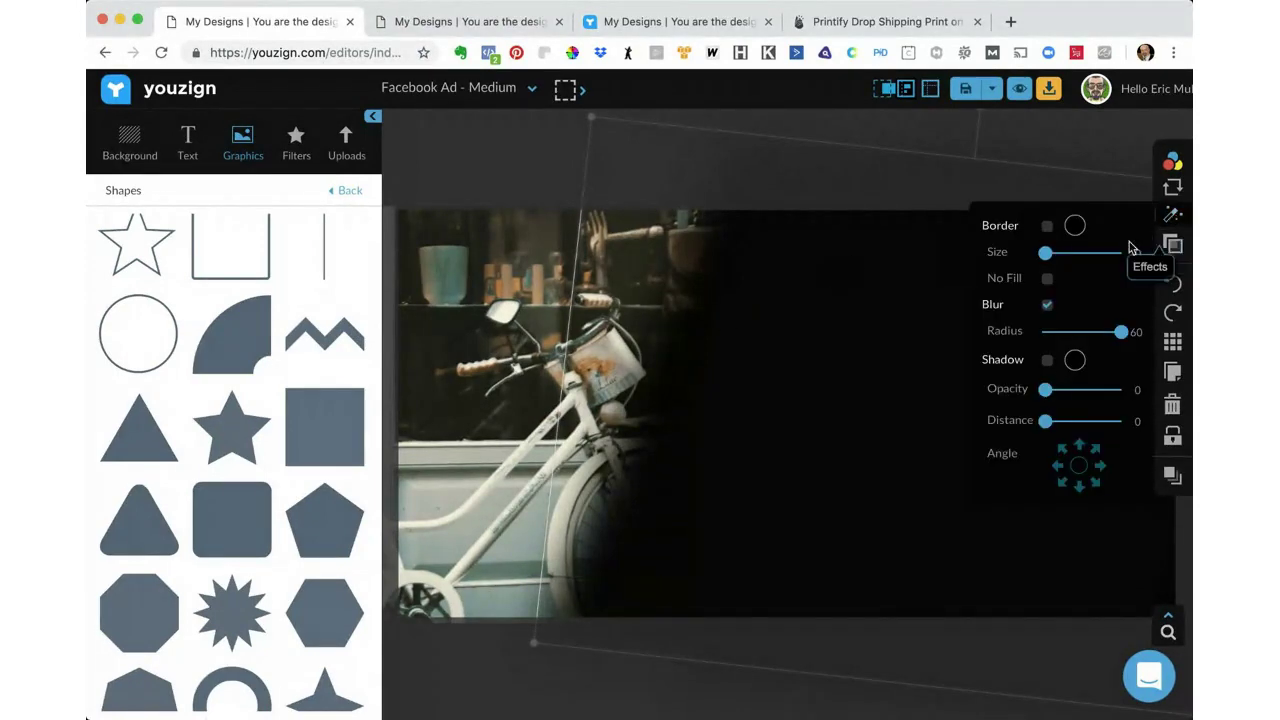
left_click(1047, 305)
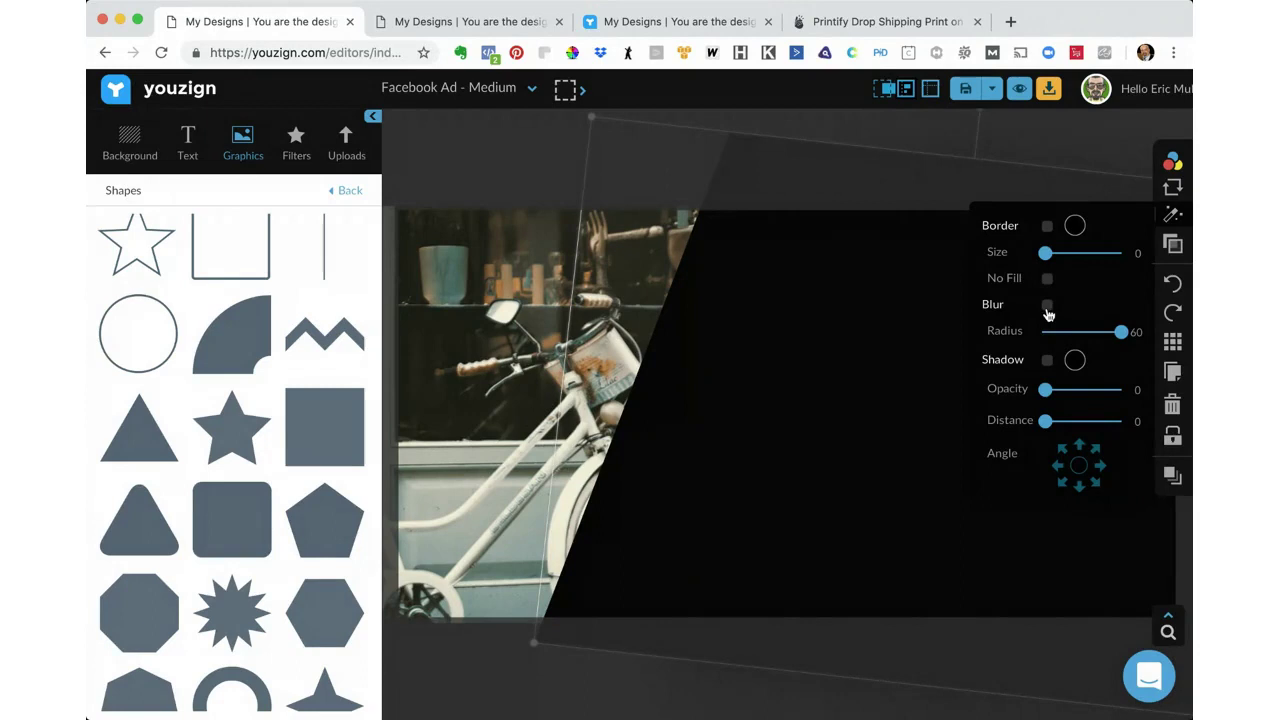
left_click(1047, 305)
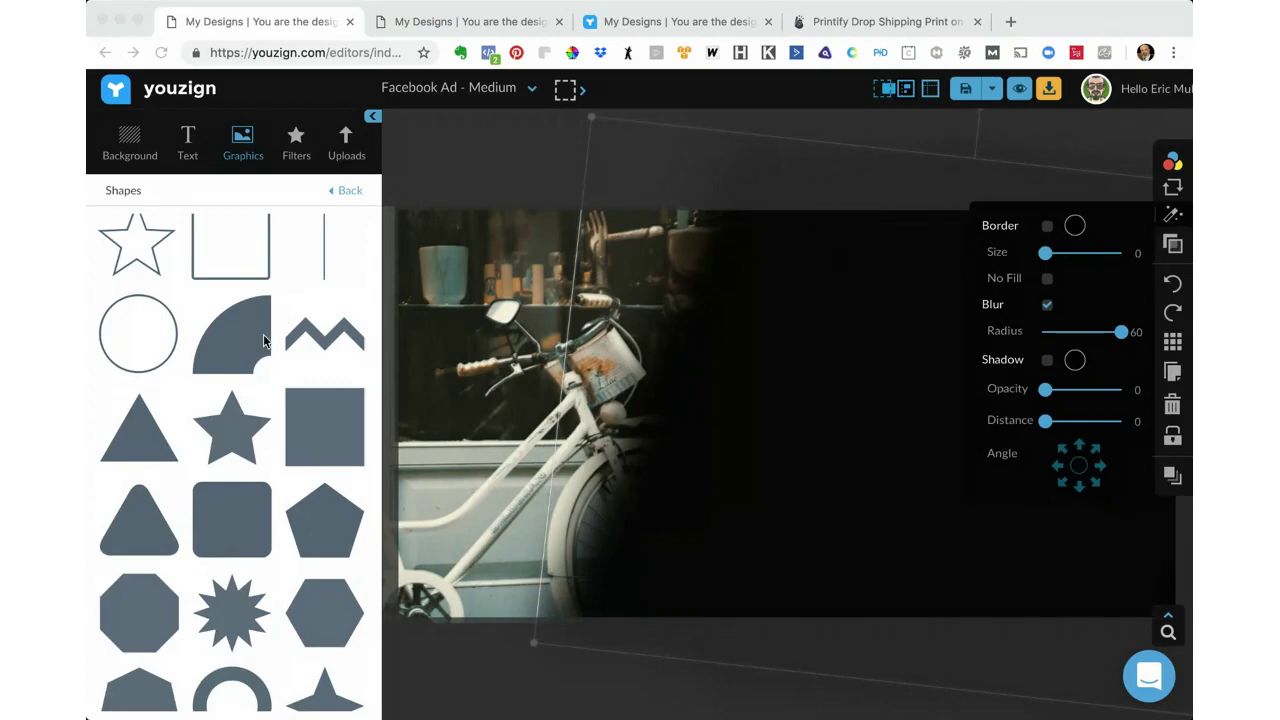
left_click(205, 309)
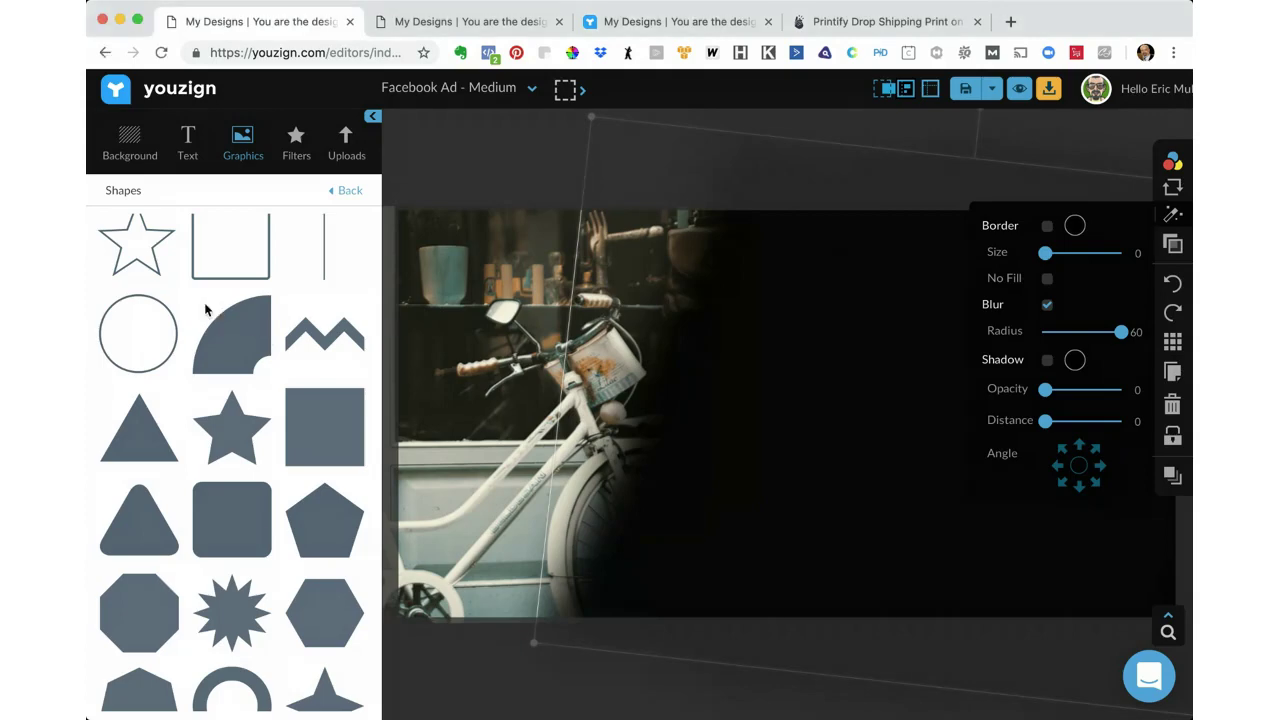
scroll(297, 297, "up", 10)
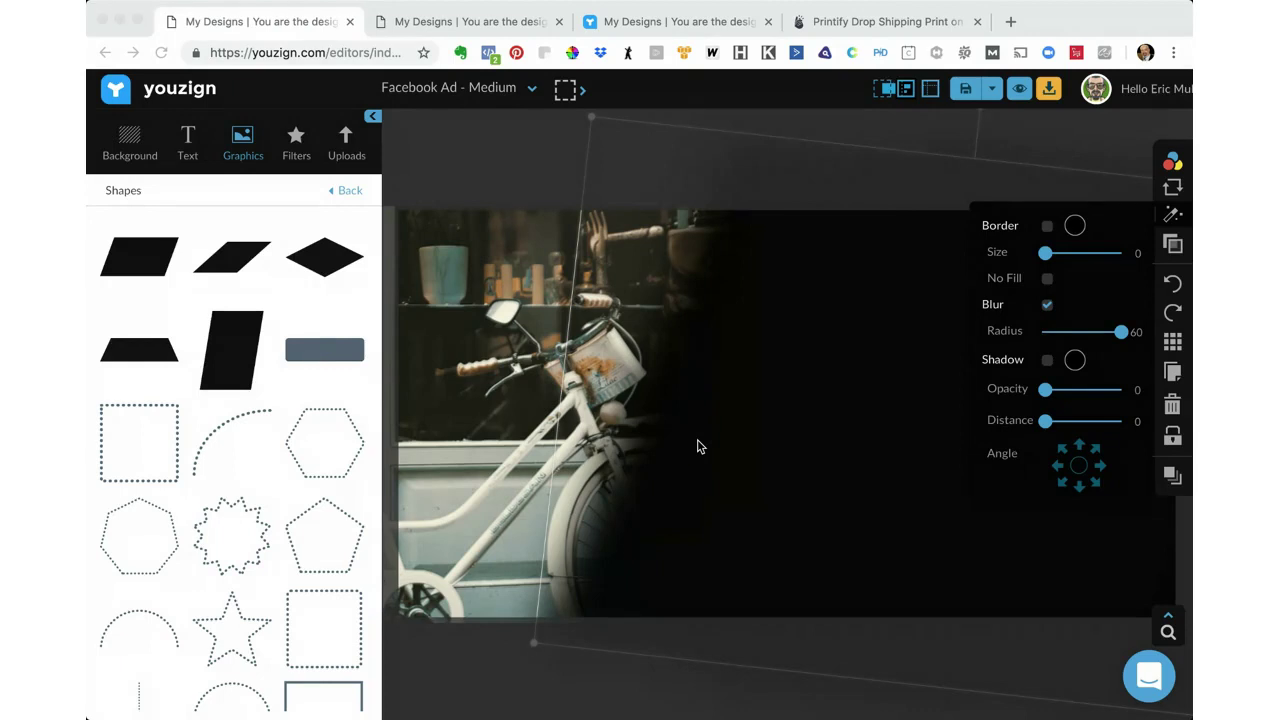
left_click(699, 447)
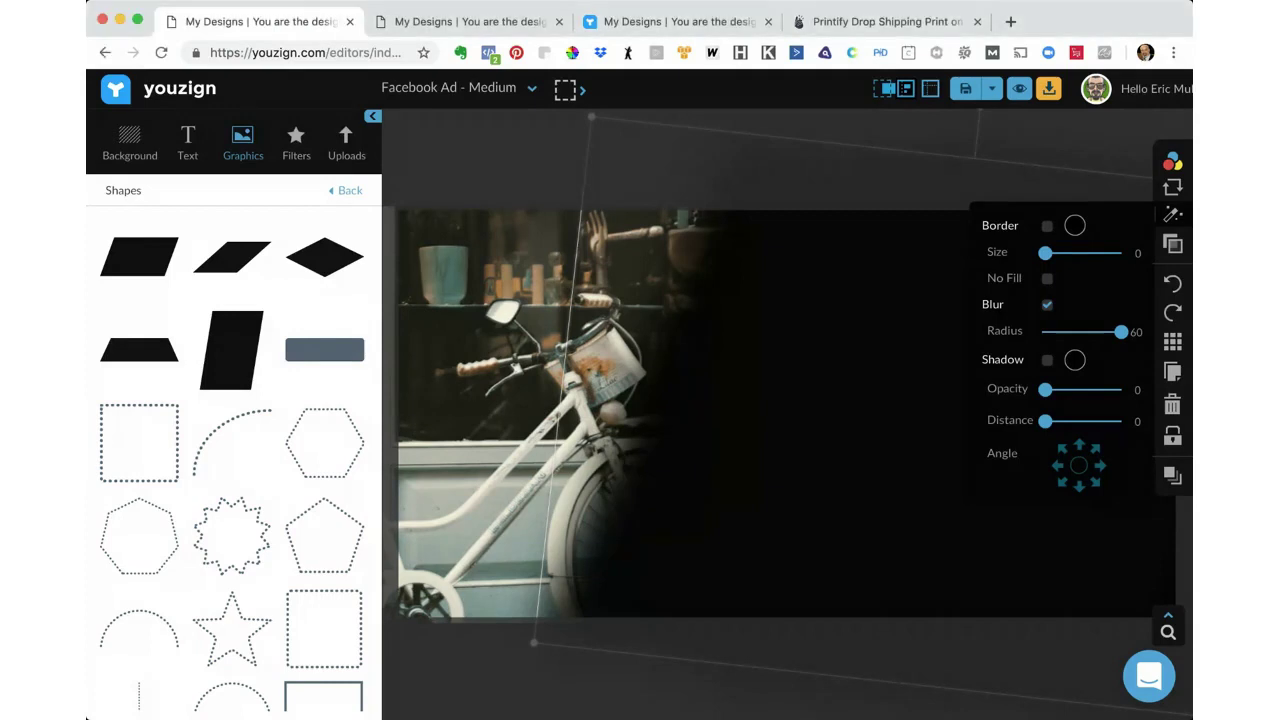
Set the black gradient overlay's opacity to 61 after trying 41, and move it back right off the bicycle.
left_click(1173, 244)
left_click(1173, 244)
left_click(1173, 244)
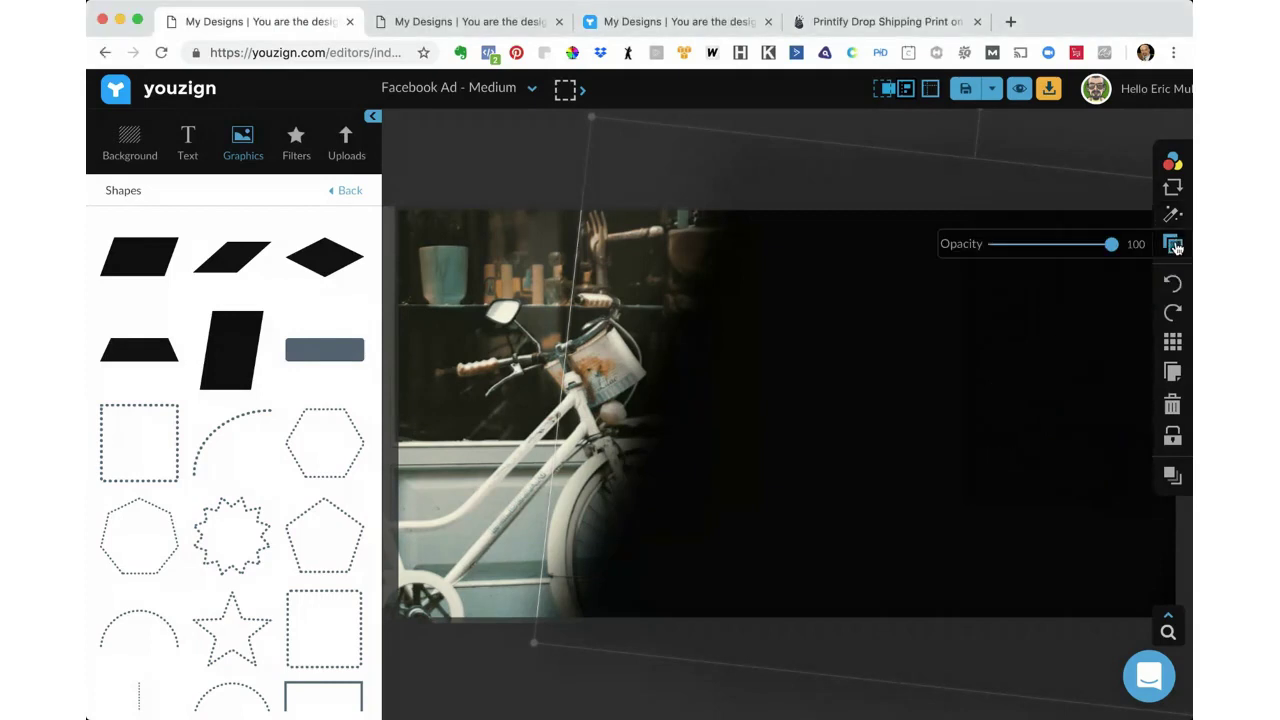
left_click_drag(1112, 249, 1040, 250)
left_click_drag(709, 206, 852, 211)
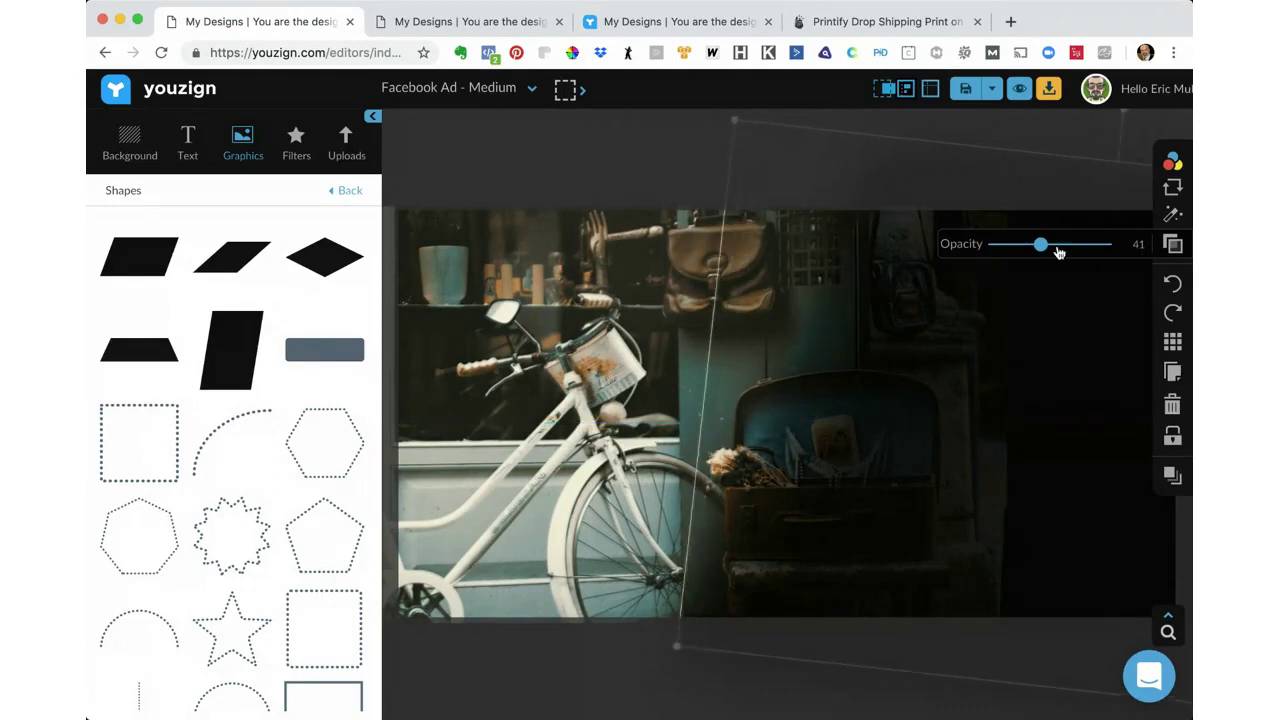
left_click_drag(1046, 250, 1069, 248)
left_click_drag(846, 194, 920, 198)
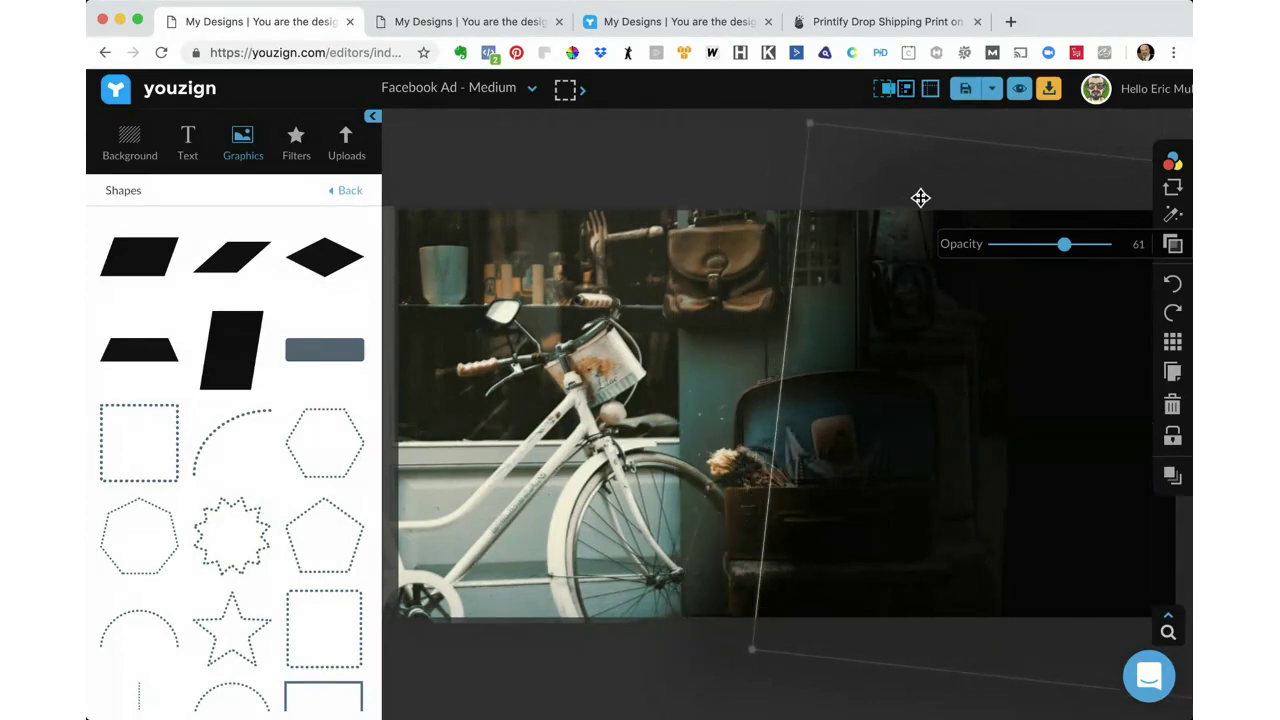
left_click(647, 122)
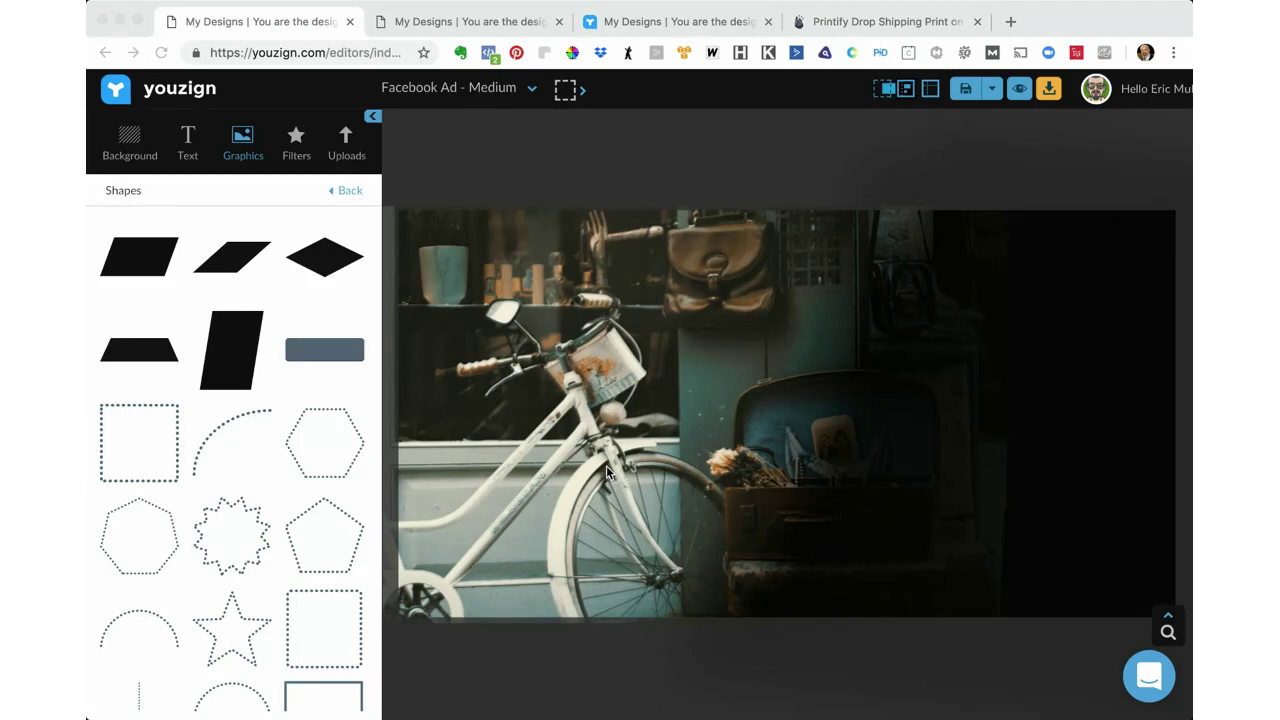
Select the tilted black gradient overlay and send it backward in the layer order, then deselect it.
left_click(840, 583)
left_click(1019, 504)
mouse_move(1174, 476)
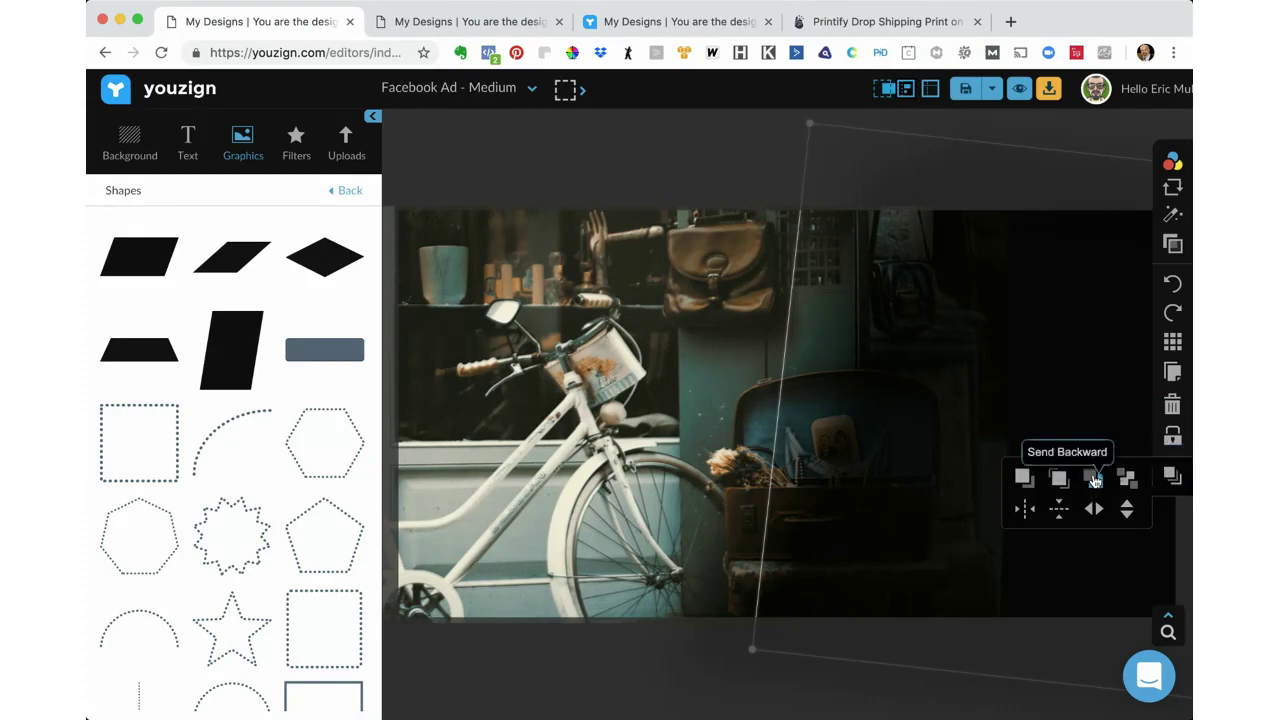
left_click(1095, 481)
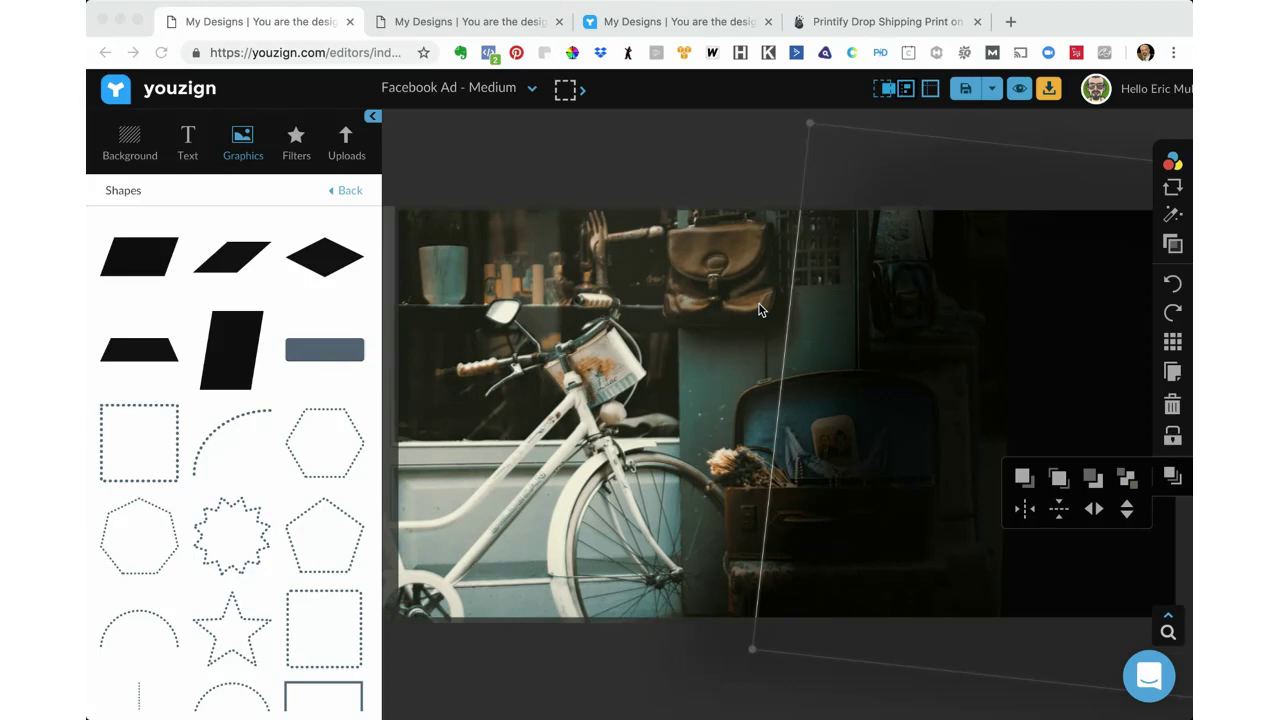
left_click(655, 158)
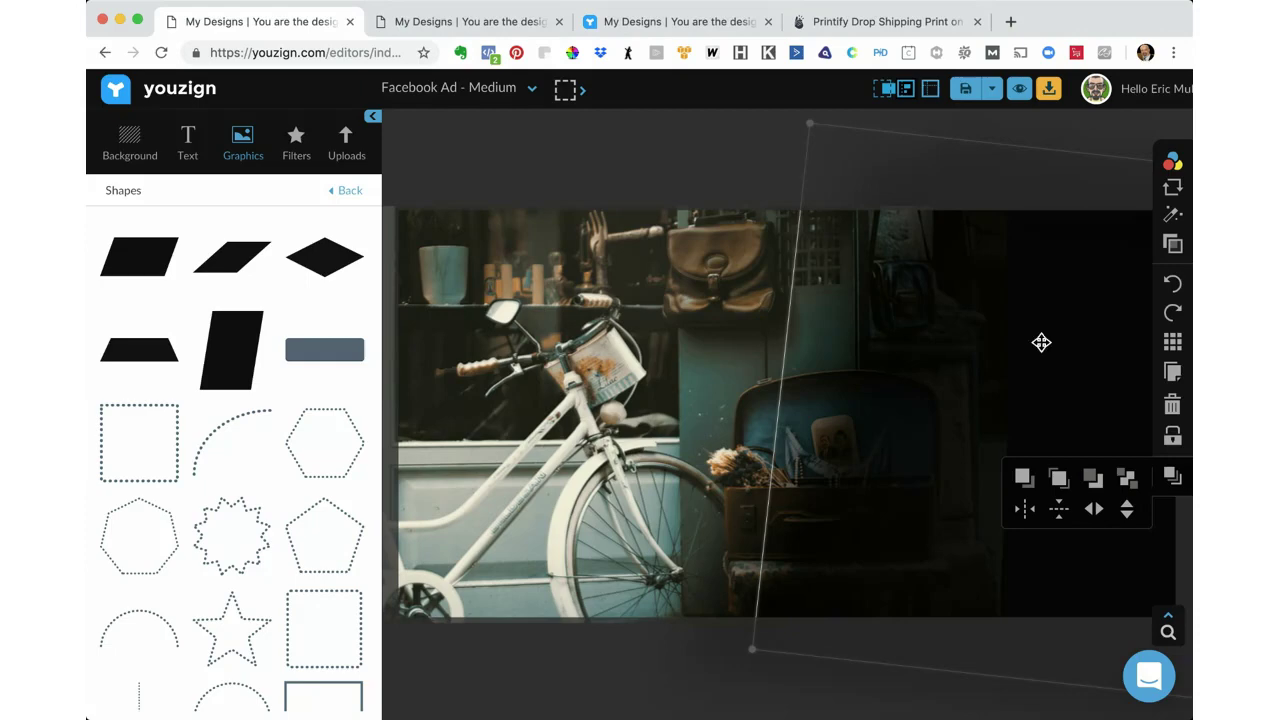
left_click(385, 240)
Add the Gold Text preset to the banner and place it in the dark upper-right corner.
left_click(186, 140)
scroll(146, 459, "down", 1)
scroll(145, 459, "down", 20)
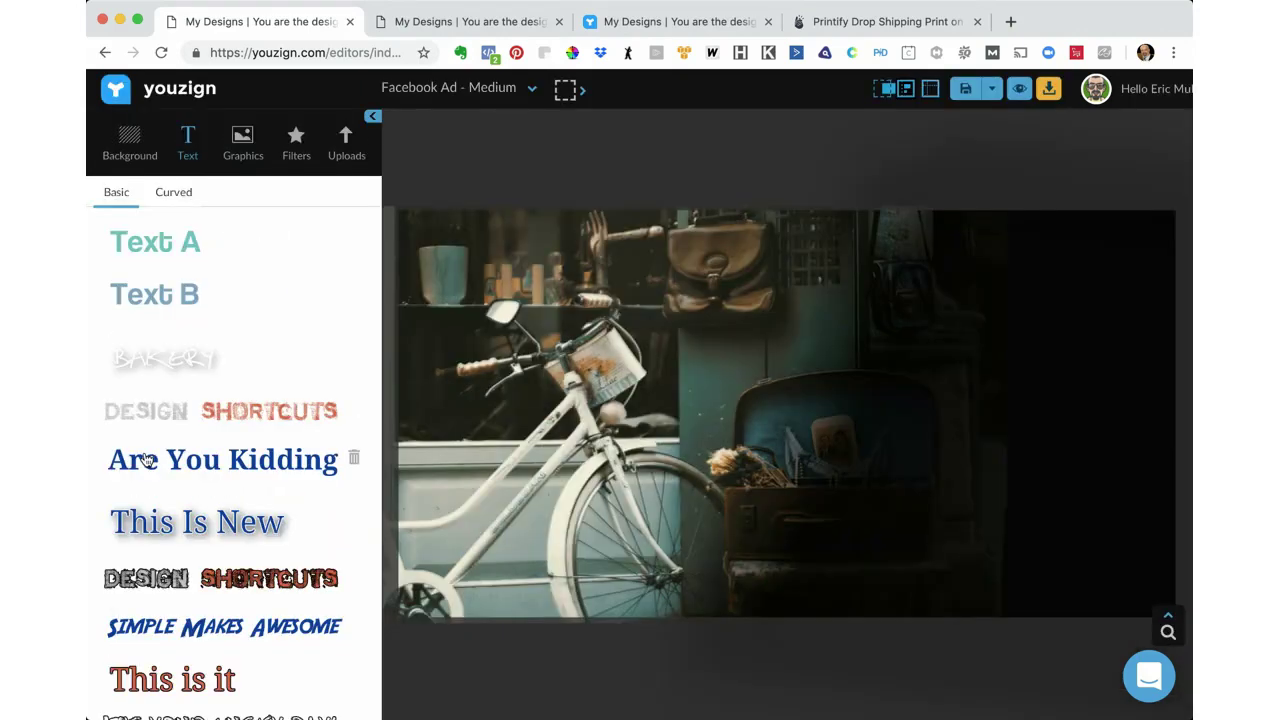
scroll(144, 459, "down", 20)
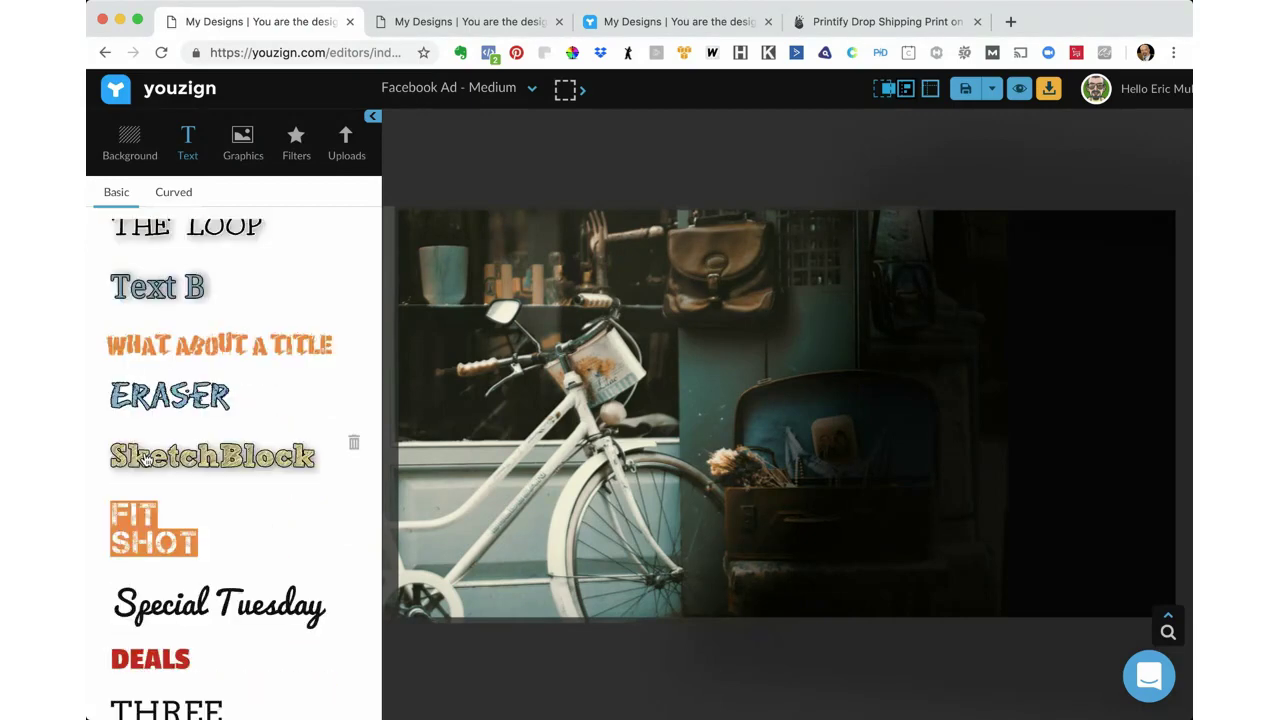
scroll(144, 459, "down", 2)
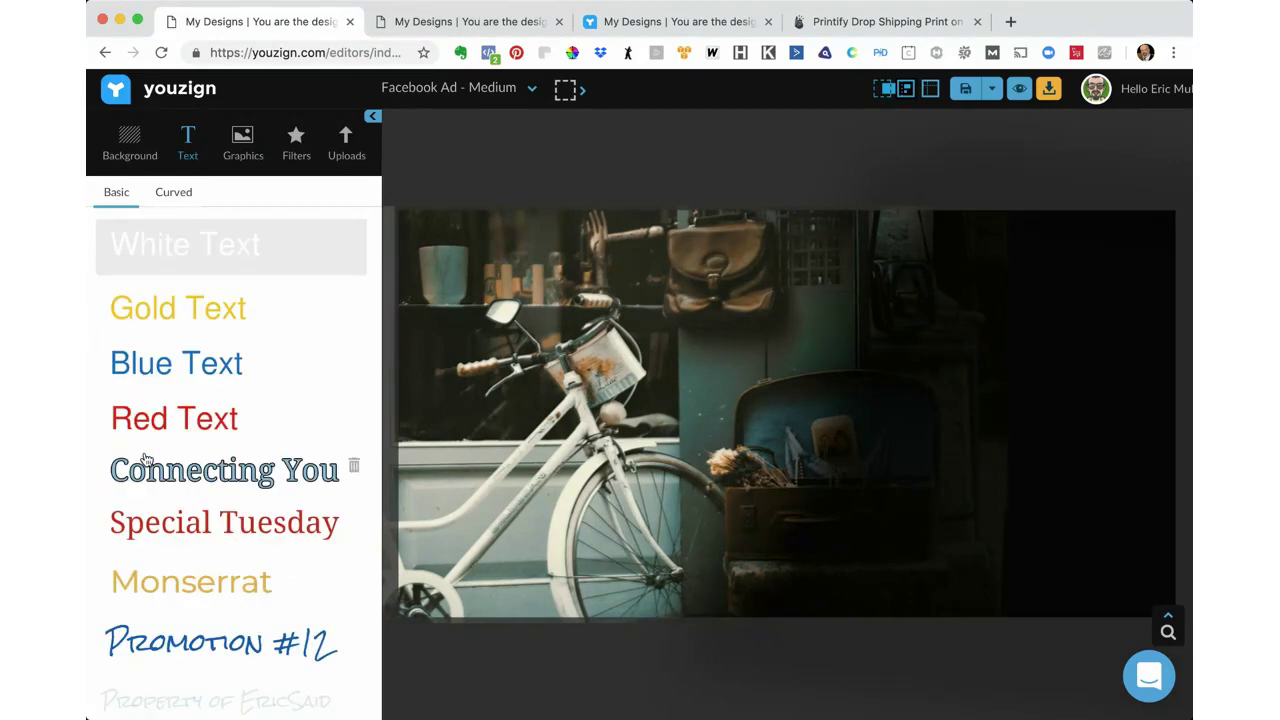
left_click(209, 306)
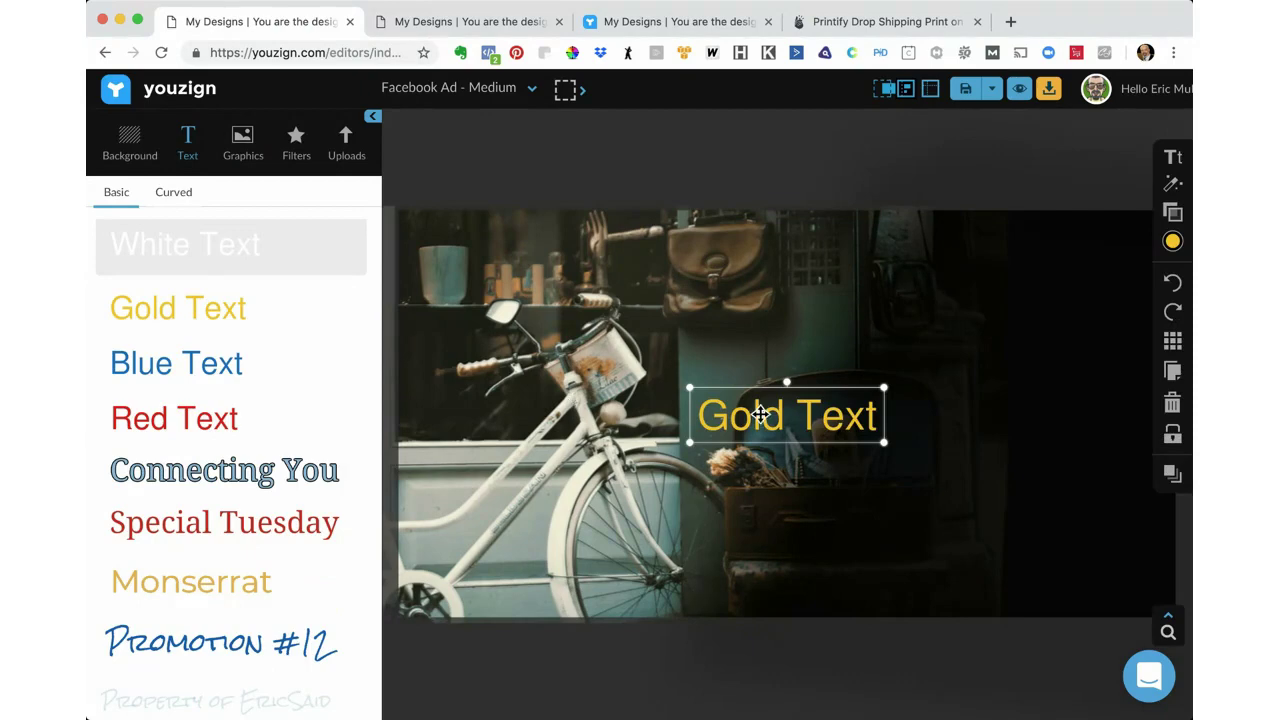
left_click_drag(789, 411, 1063, 254)
left_click(995, 183)
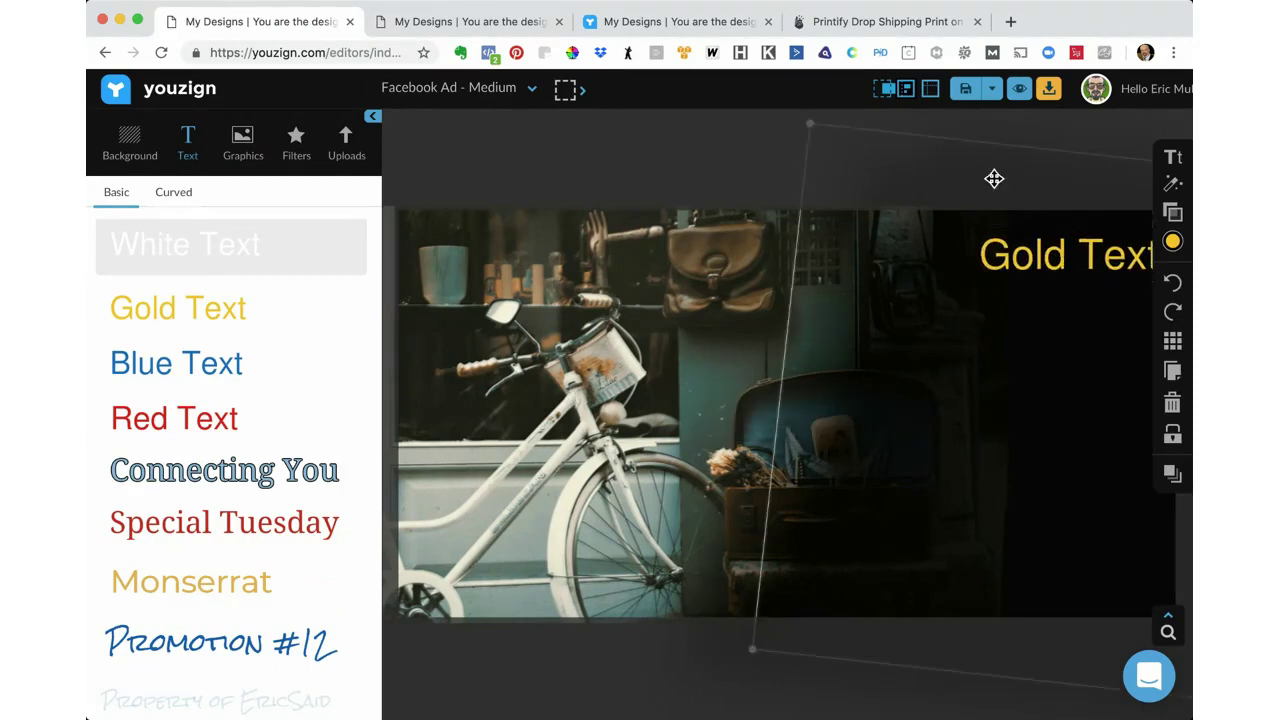
left_click(548, 133)
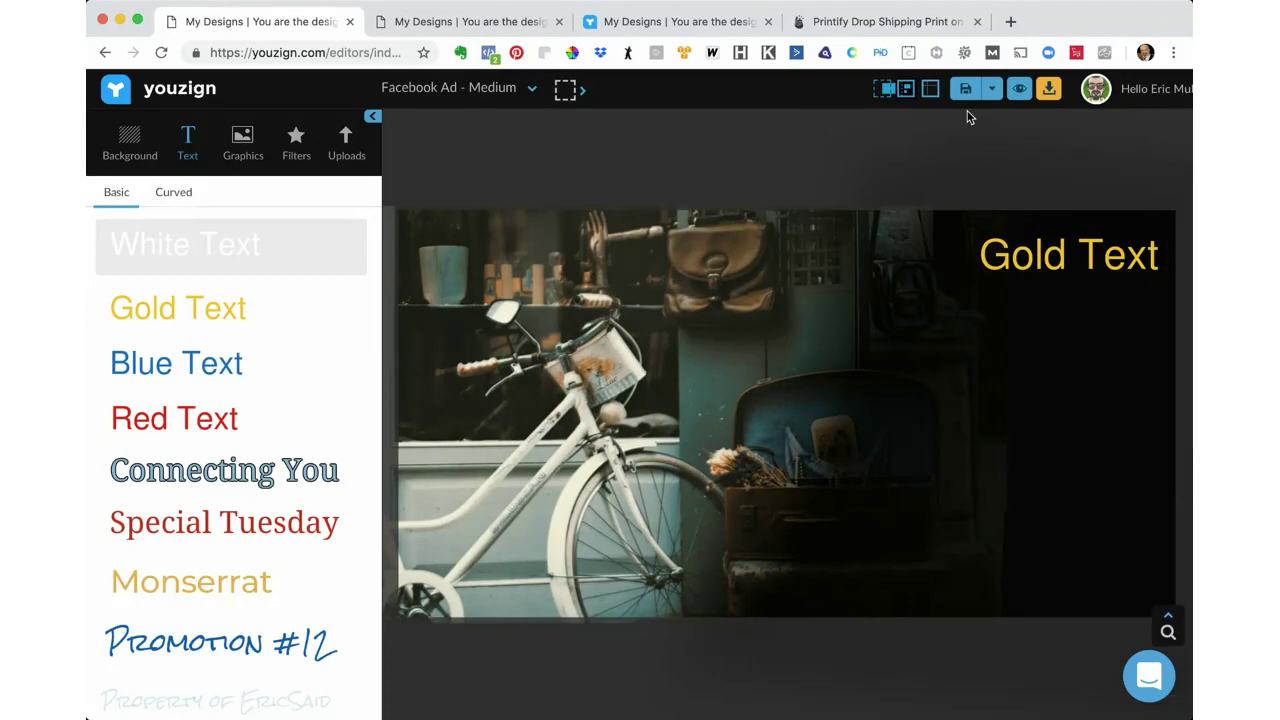
Preview the banner in its Facebook ad placements, return to the editor and select the gold text.
left_click(1019, 92)
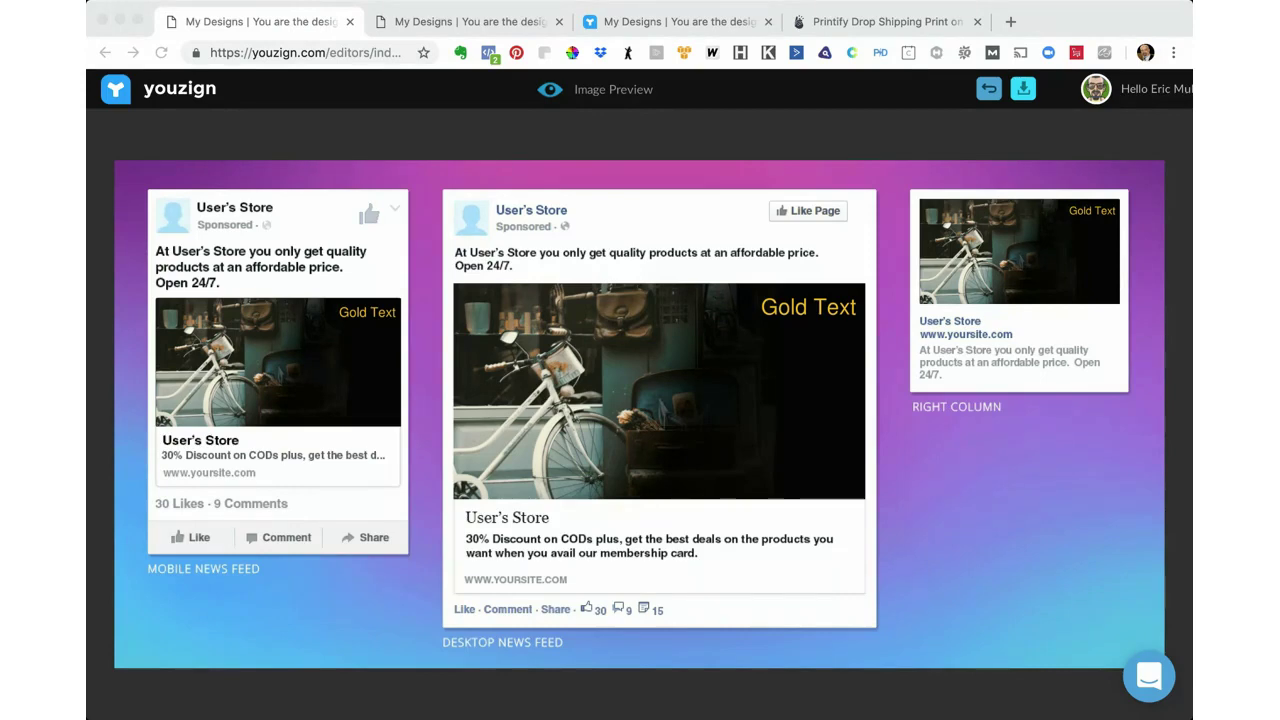
left_click(991, 92)
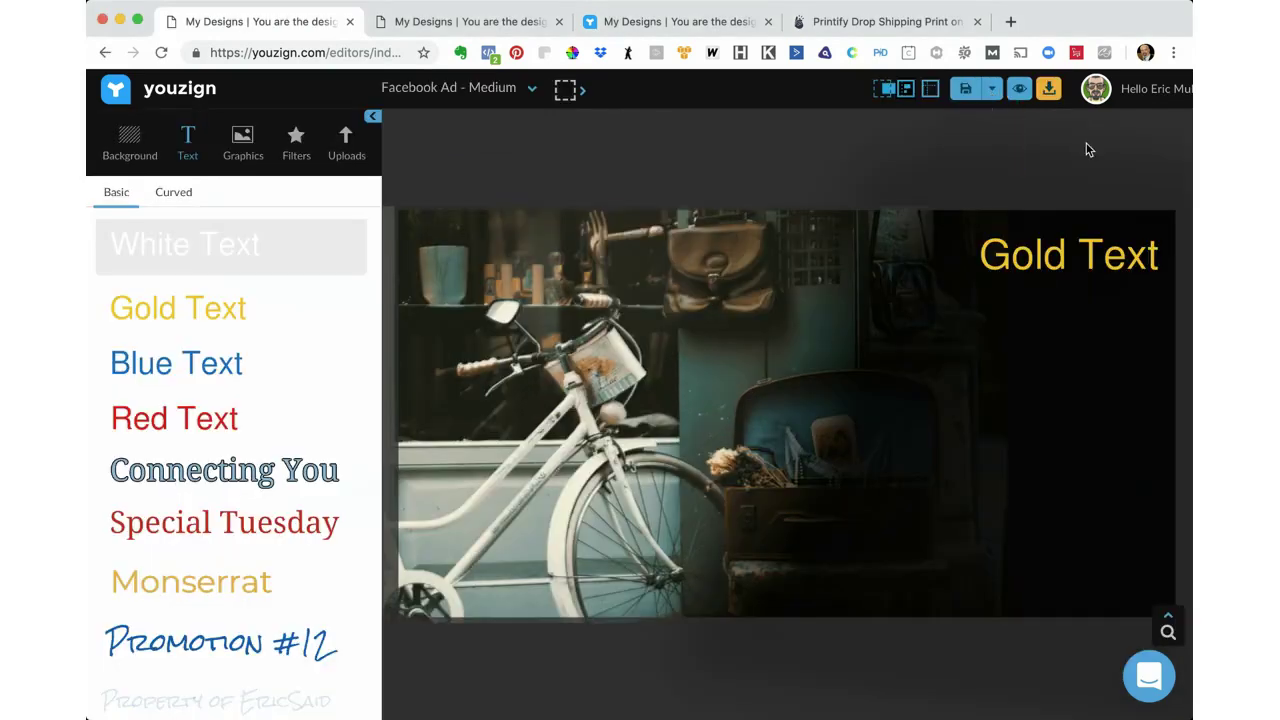
left_click(1106, 262)
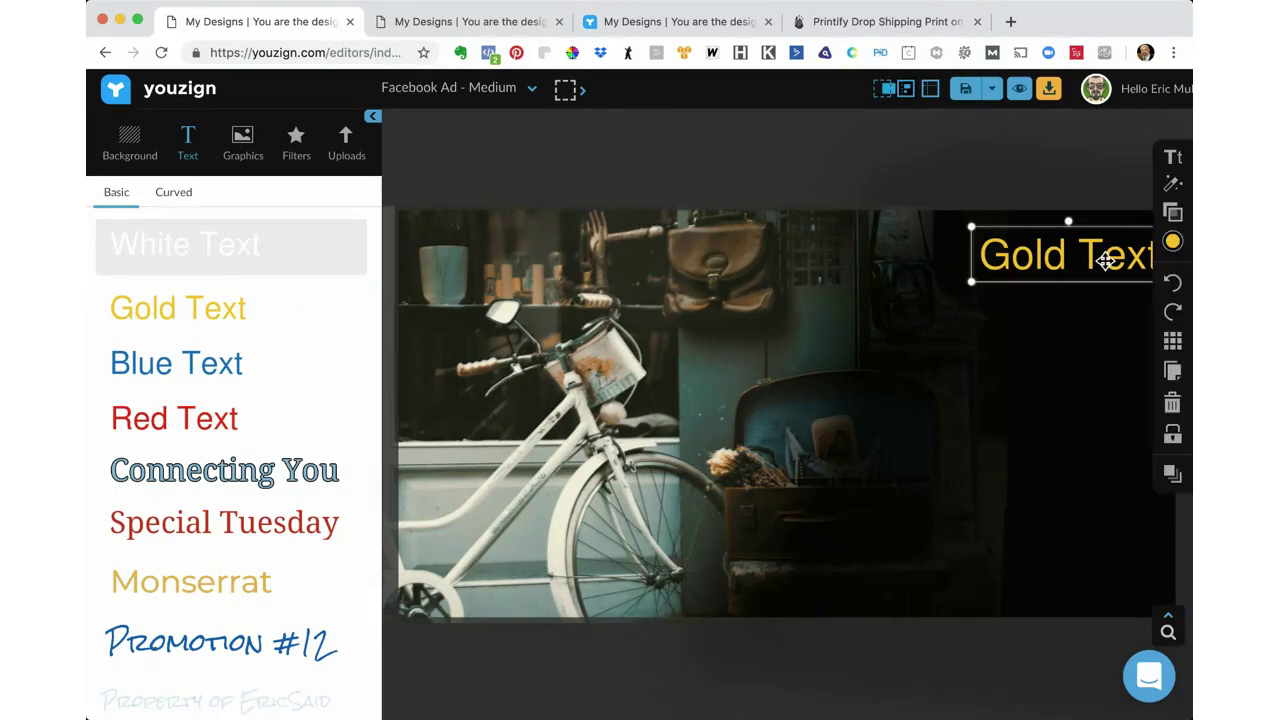